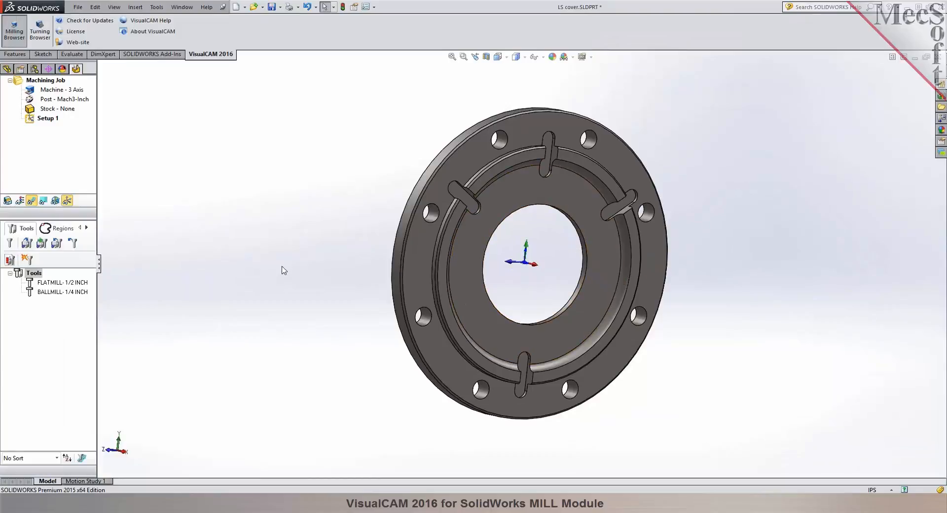
Widen the milling browser, enlarge its machining job area, and check the part's feature tree before returning to the machining job.
middle_click_drag(284, 270, 120, 262)
left_click_drag(99, 268, 205, 270)
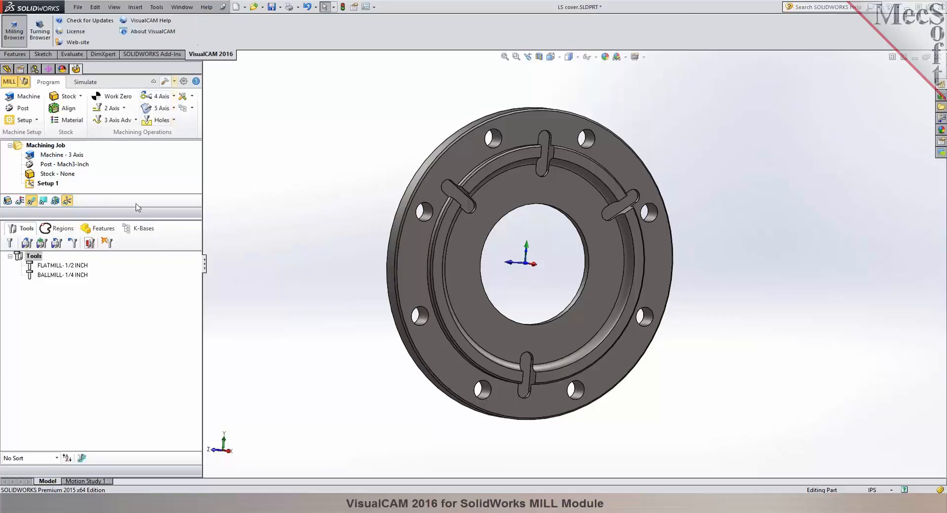
left_click_drag(139, 220, 139, 296)
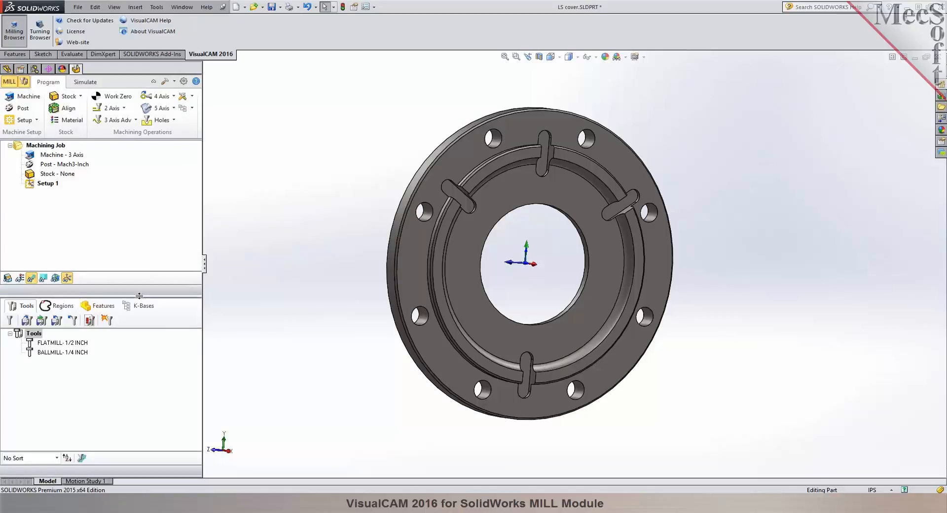
left_click(6, 70)
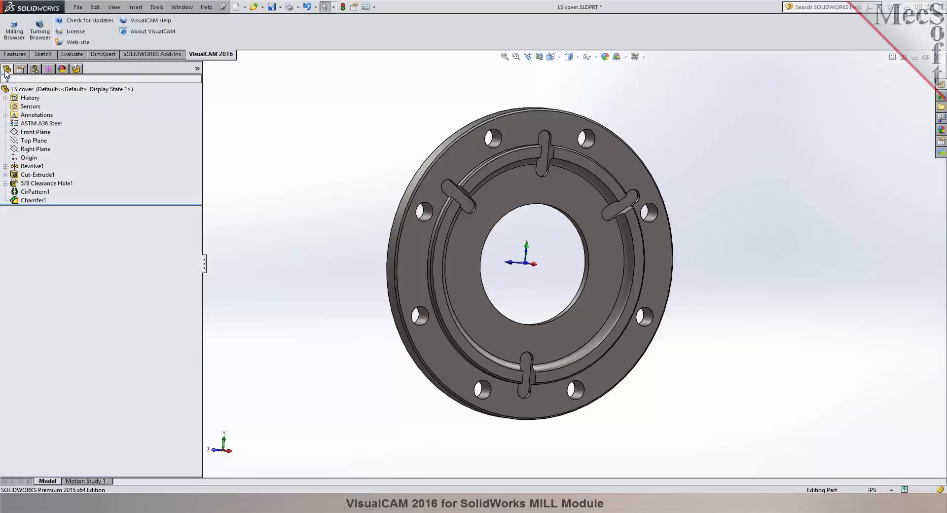
left_click(76, 69)
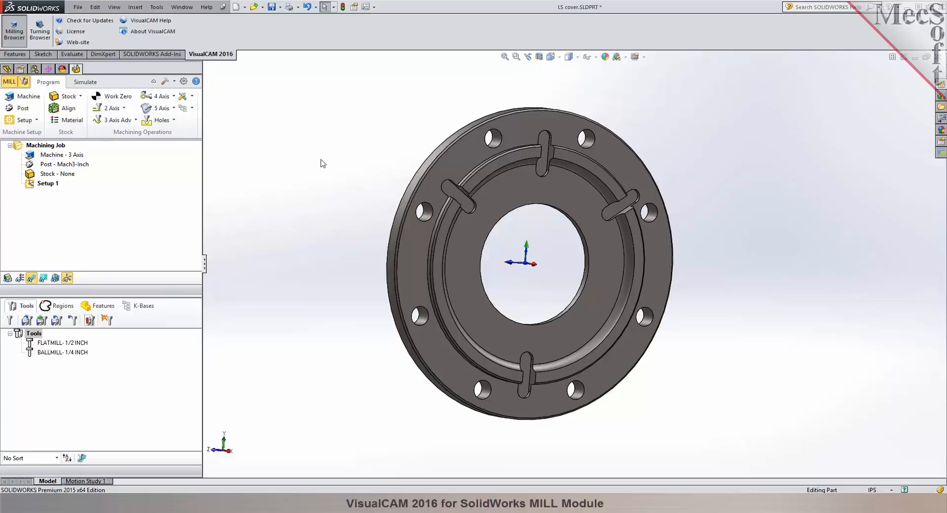
Lay the cover flat with its recessed side up and inspect the inner recessed face.
middle_click_drag(740, 405, 552, 209)
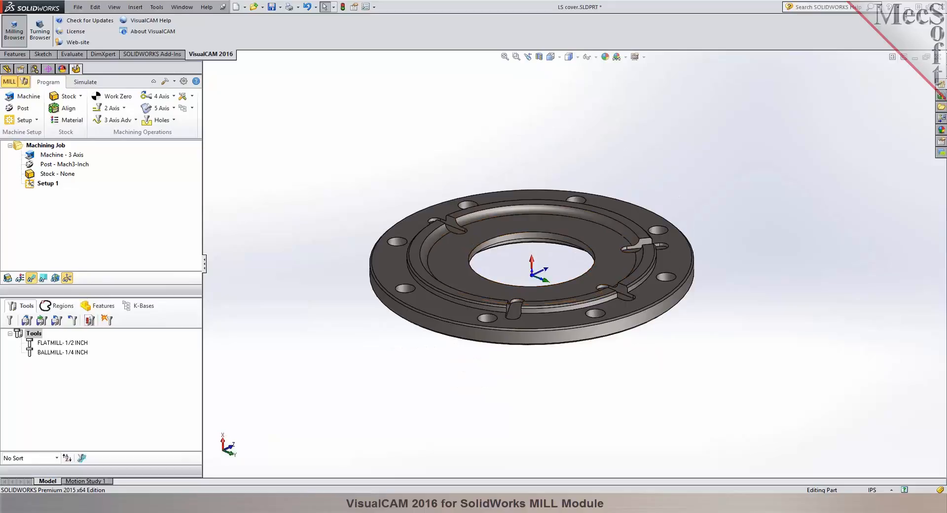
scroll(541, 252, "down", 3)
mouse_move(542, 254)
middle_mouse_down()
mouse_move(543, 282)
mouse_move(537, 262)
mouse_move(547, 247)
middle_mouse_up()
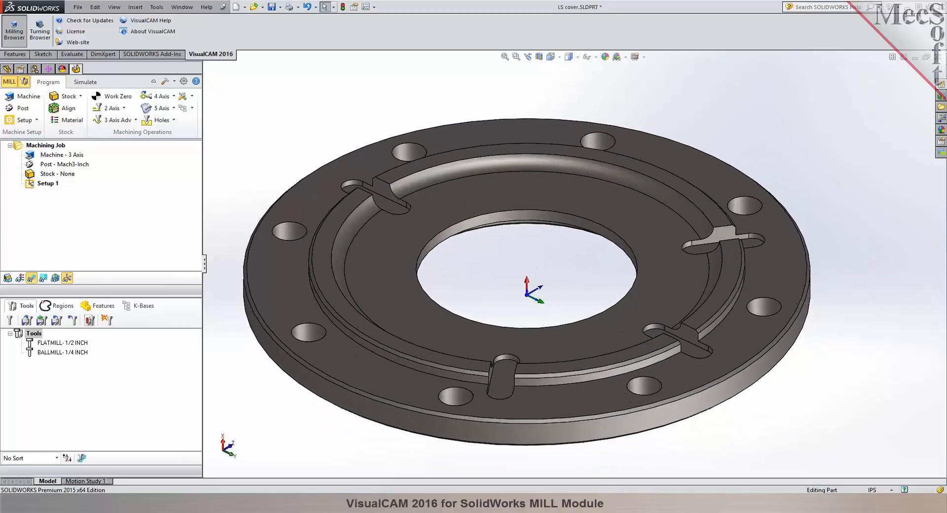
left_click(553, 188)
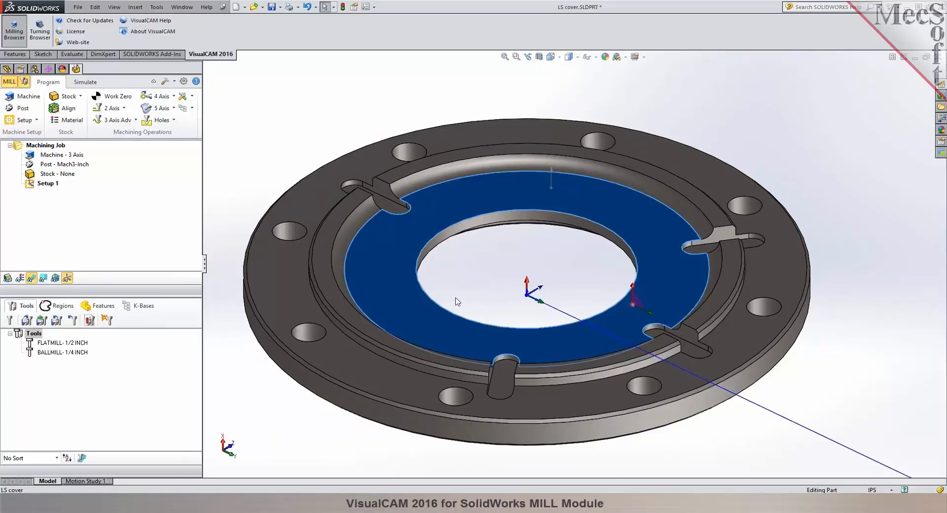
left_click(478, 294)
scroll(478, 294, "up", 2)
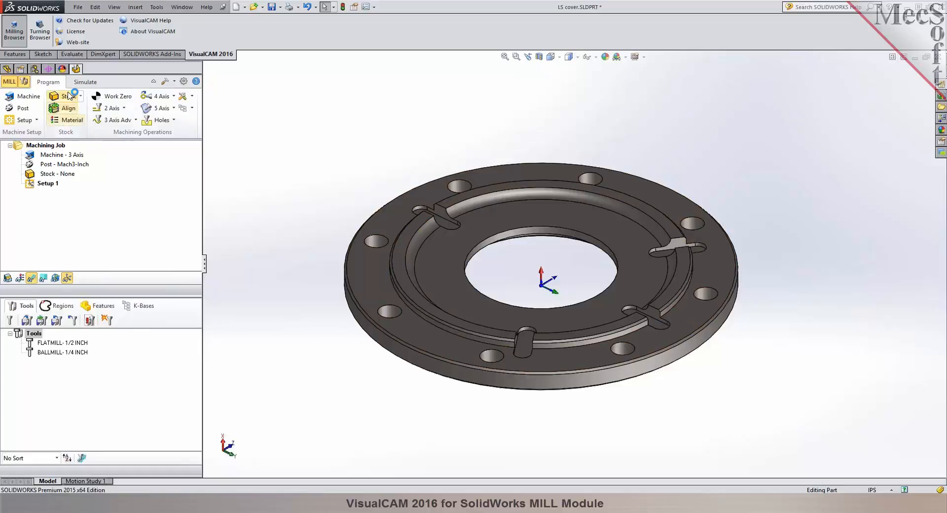
Align the machine coordinate system to the flange's flat top face and rotate it about Y with a 90° spin angle until Z points up.
left_click(22, 99)
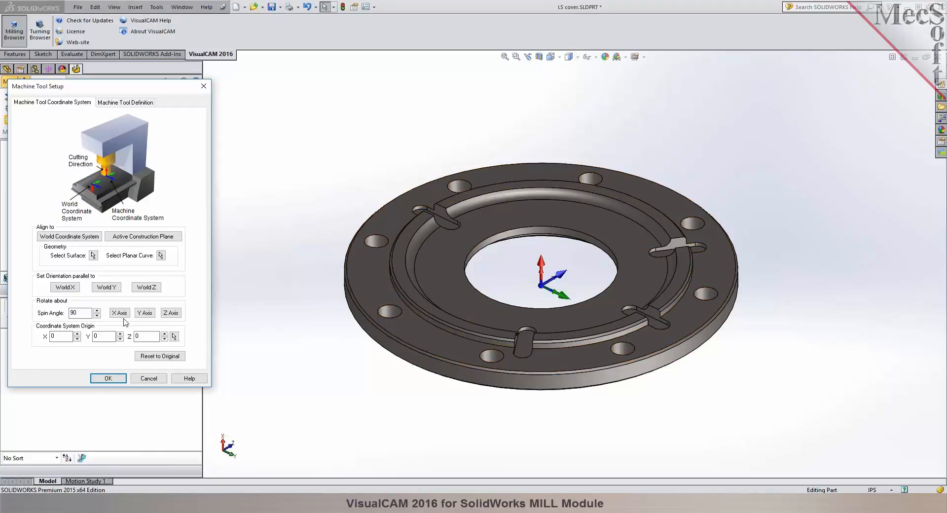
left_click(81, 313)
left_click(151, 316)
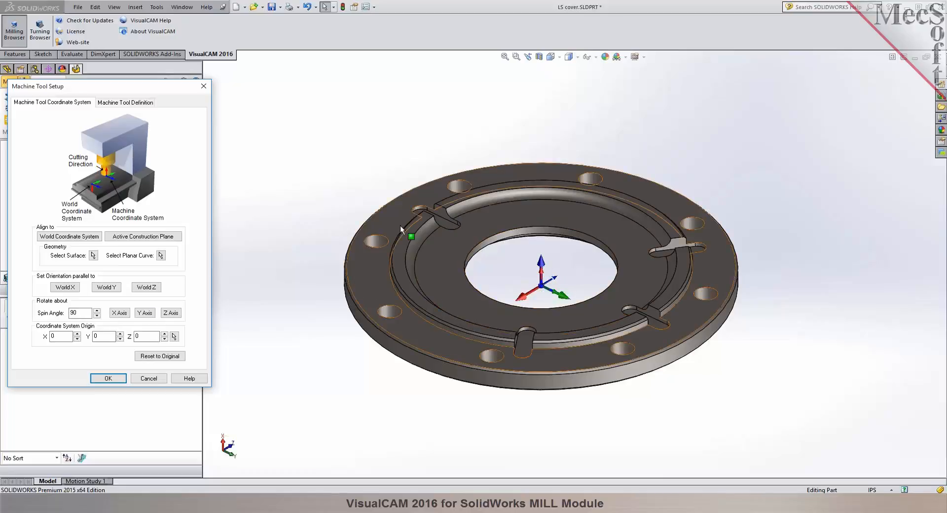
left_click(93, 256)
left_click(402, 206)
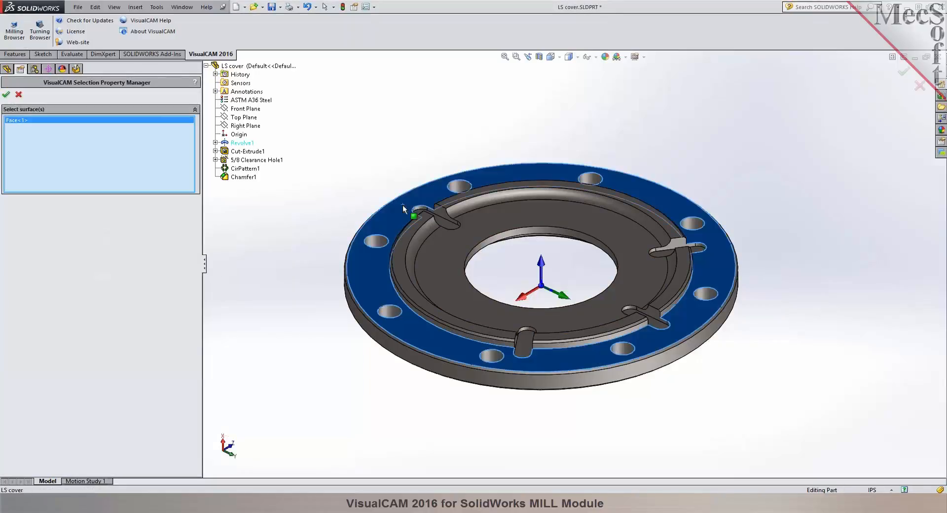
left_click(6, 94)
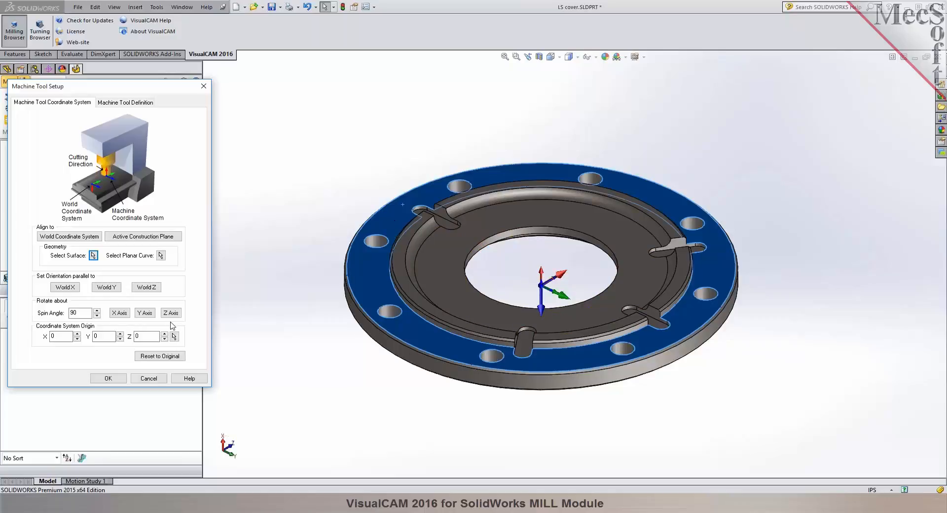
left_click(143, 314)
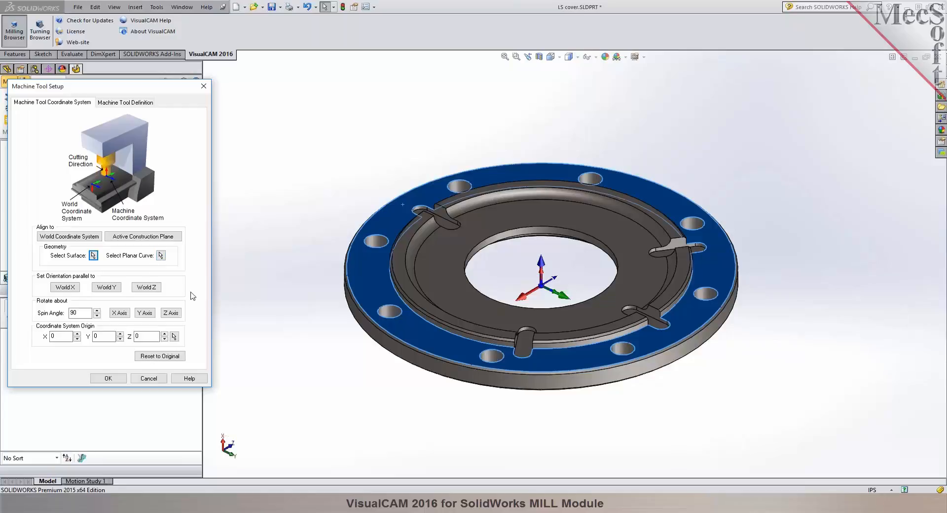
Define the machine type as 3 Axis and apply the machine tool setup.
middle_click_drag(510, 268, 565, 316)
left_click(124, 103)
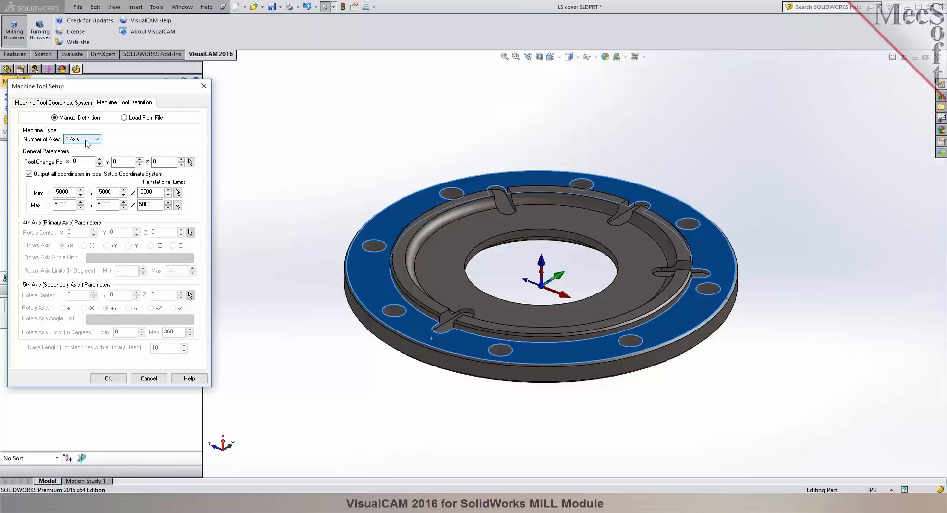
left_click(89, 141)
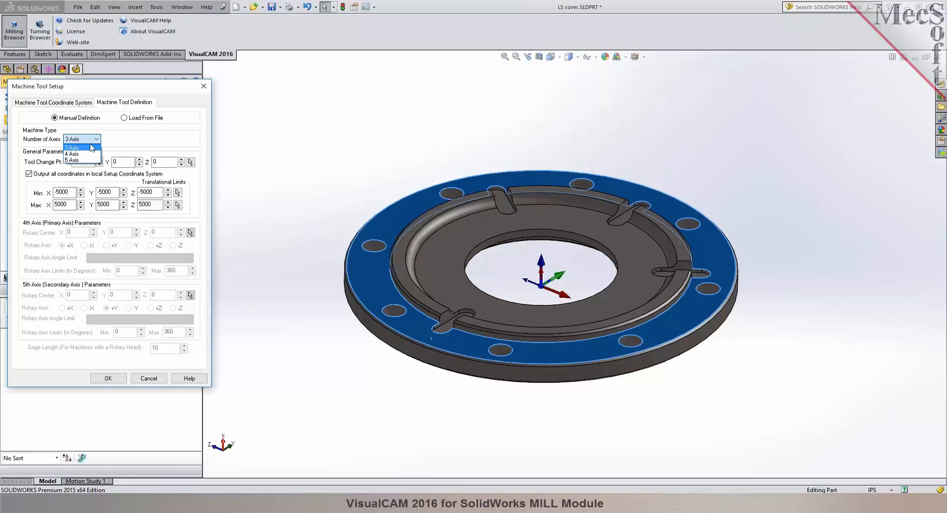
left_click(92, 147)
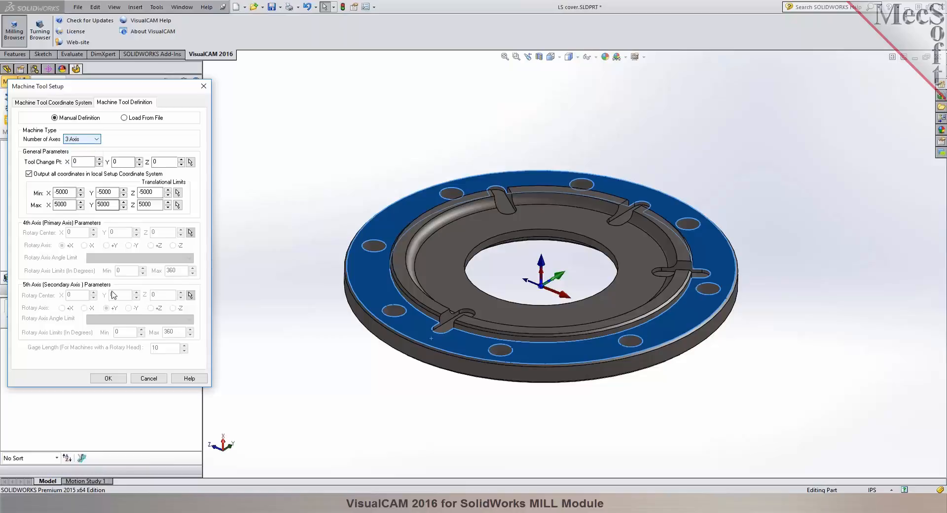
left_click(109, 379)
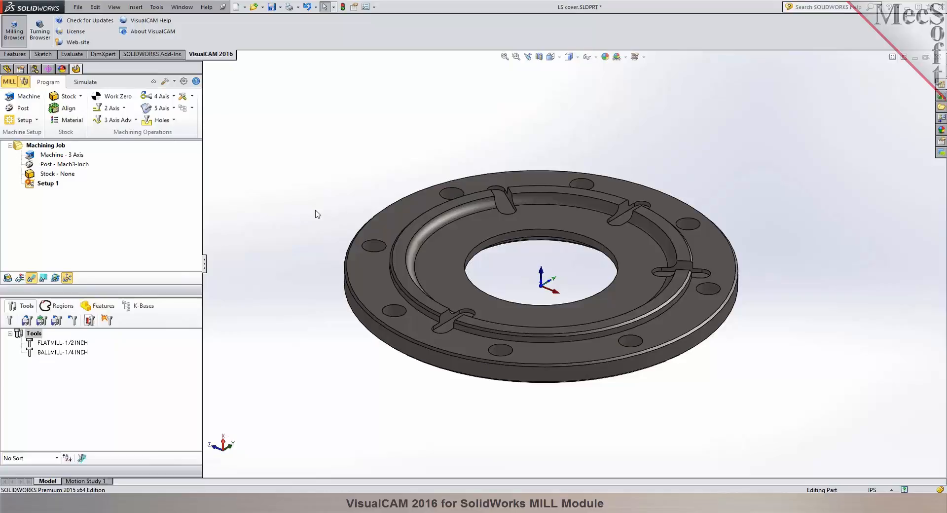
Set the current post processor to Fagor-8055 in the post-processor options.
scroll(563, 304, "down", 2)
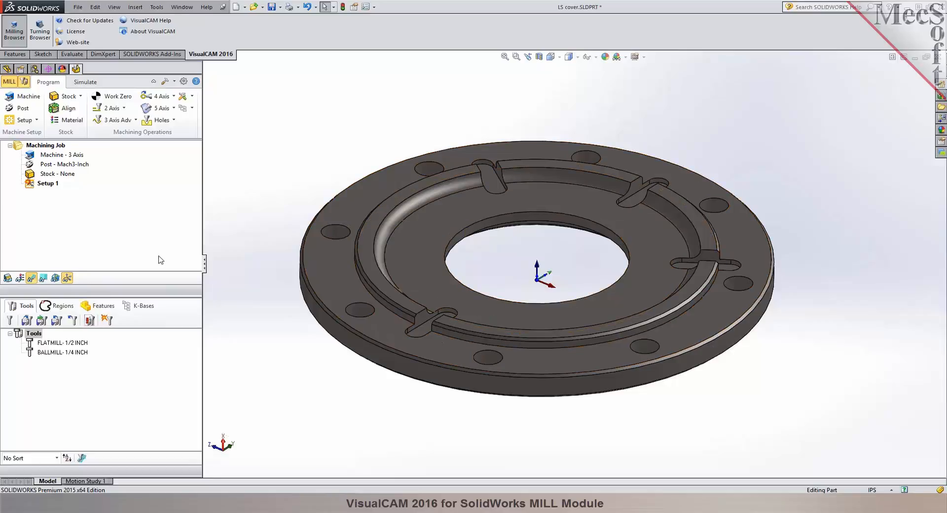
left_click(17, 110)
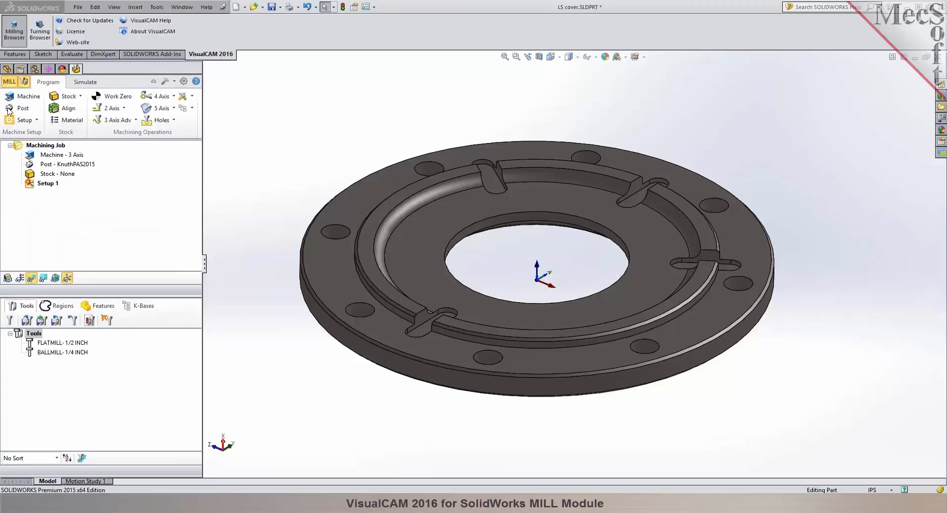
left_click(9, 108)
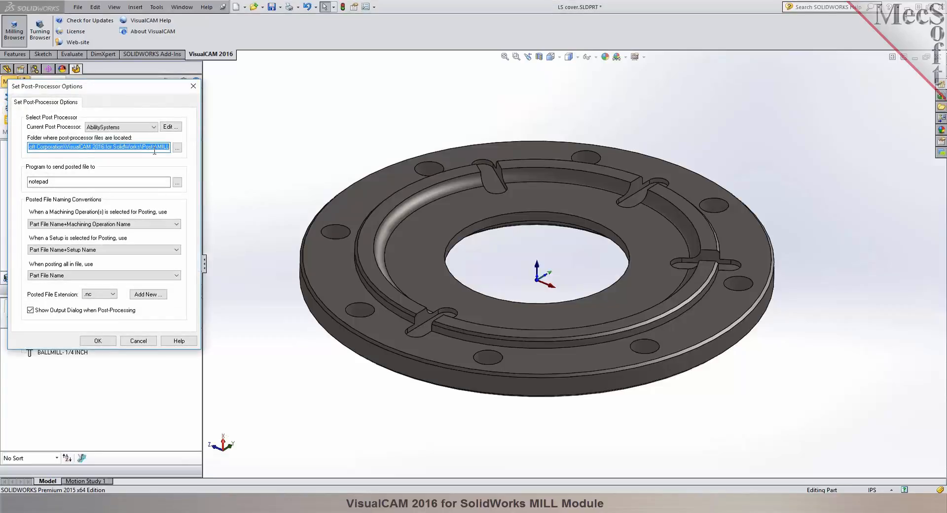
left_click(153, 127)
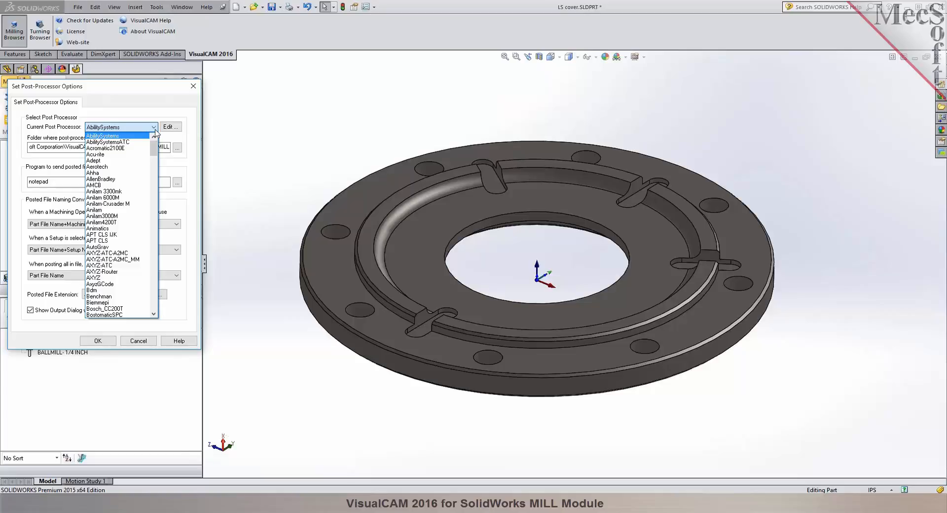
left_click_drag(155, 146, 157, 184)
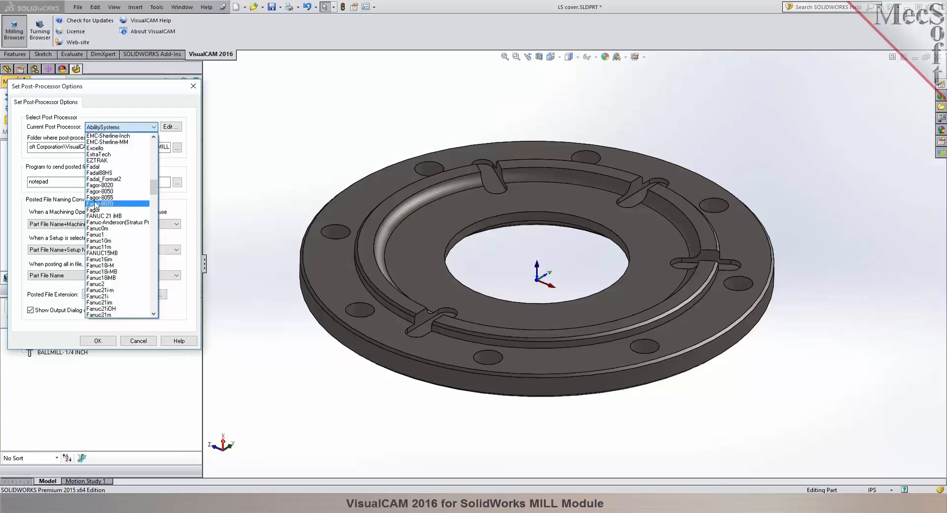
left_click(114, 198)
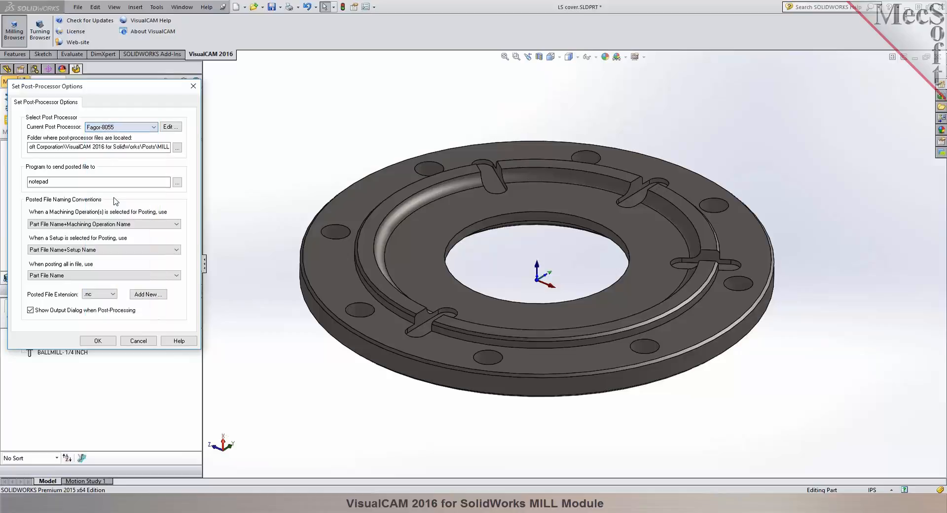
Add .pim as a new posted file extension, set the active extension back to .nc, and accept the post-processor options.
left_click(113, 294)
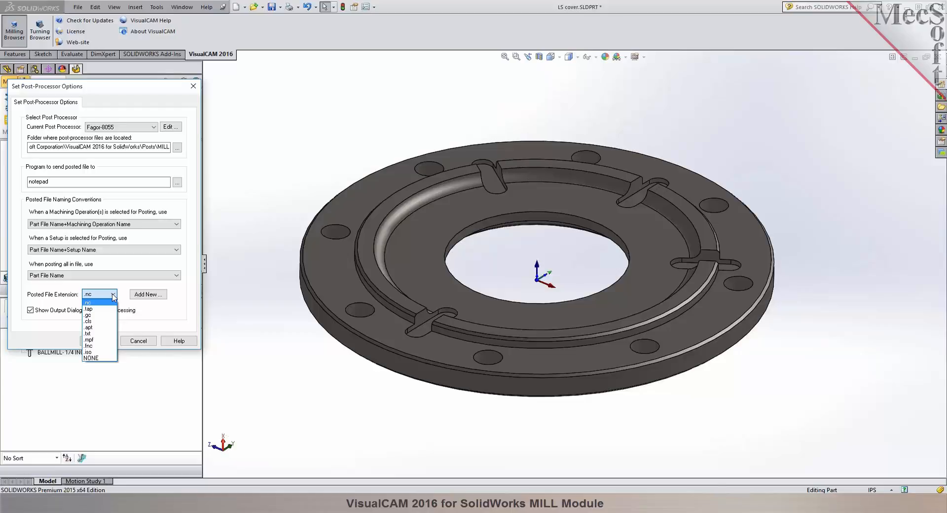
left_click(91, 304)
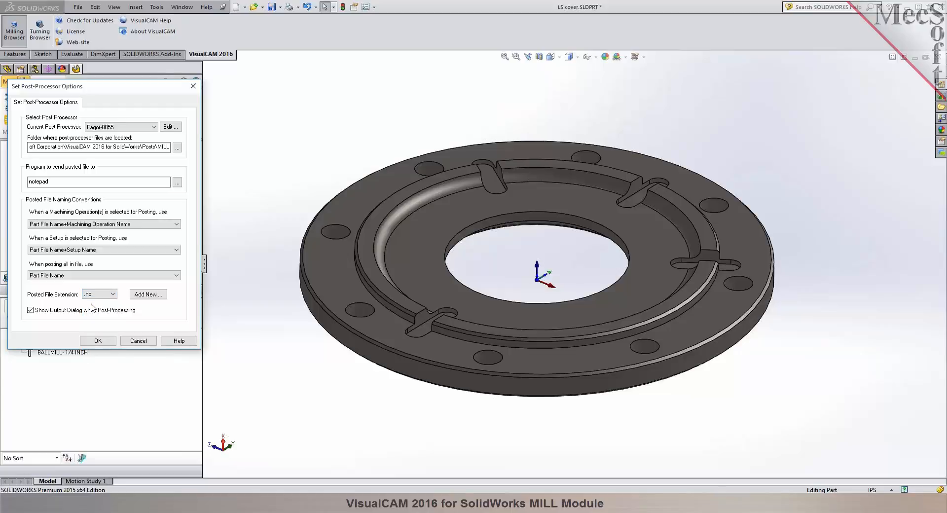
left_click(147, 295)
type(".pim")
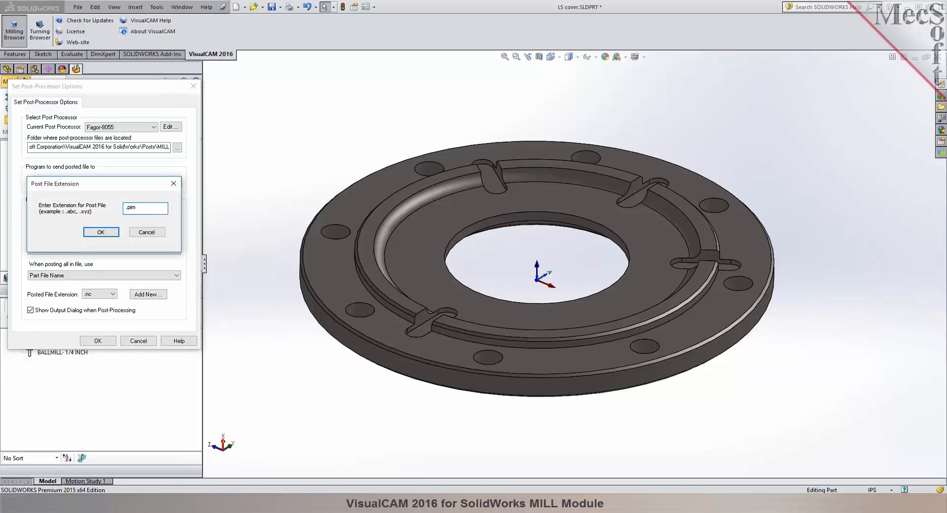
left_click(107, 233)
left_click(110, 295)
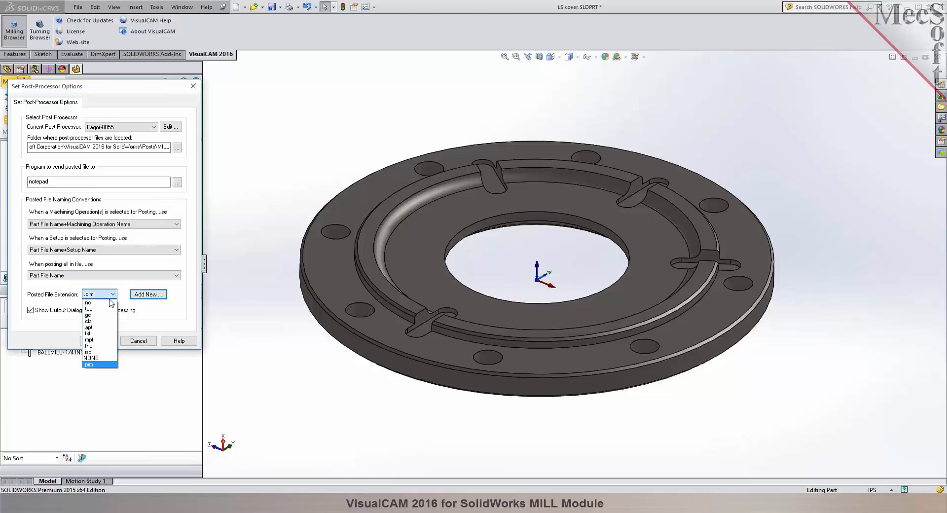
left_click(106, 304)
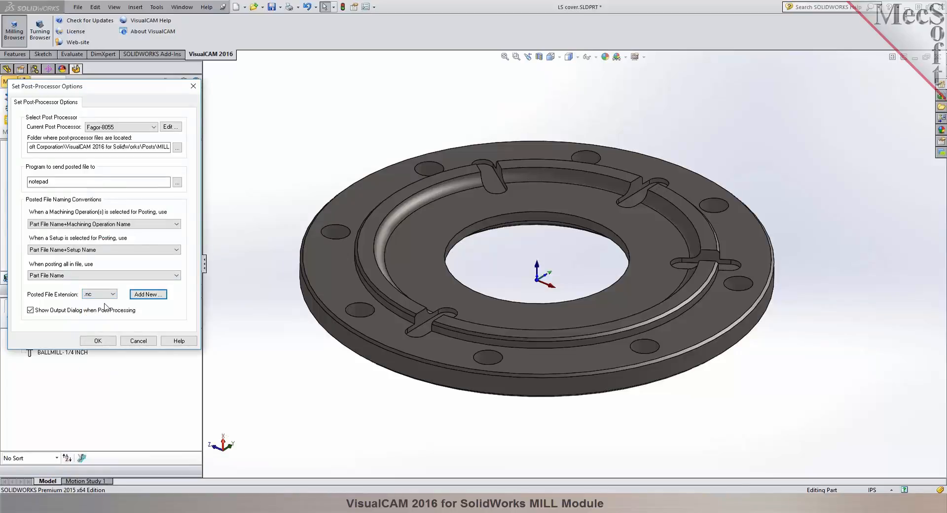
left_click(107, 341)
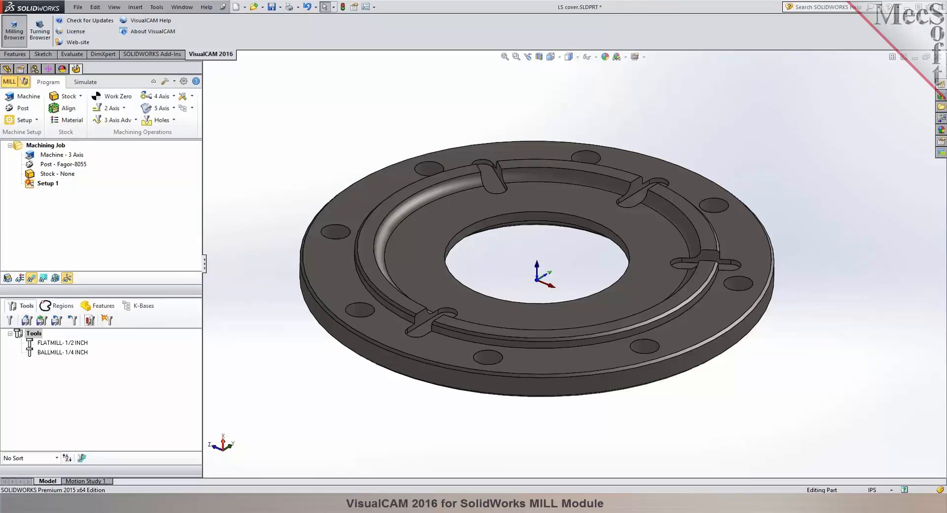
Regenerate Setup 1 in the machining job.
left_click(31, 187)
right_click(32, 187)
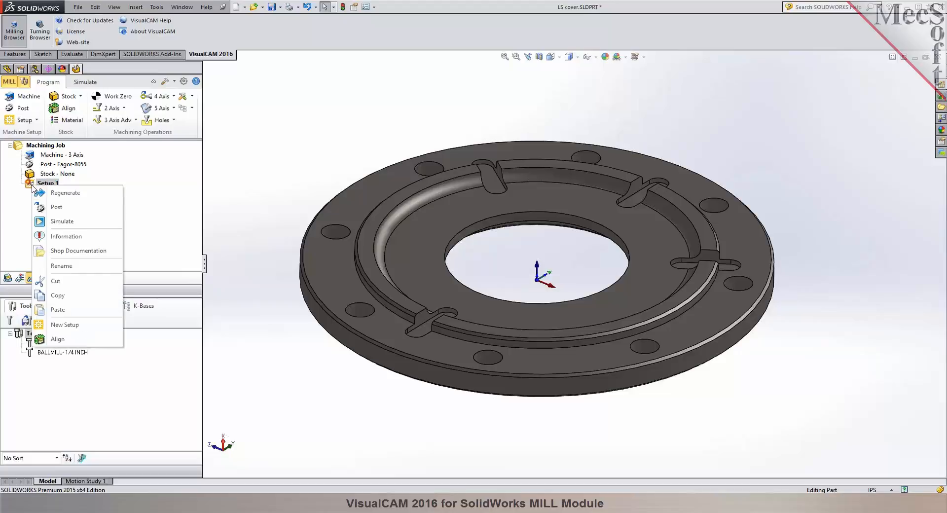
left_click(35, 193)
left_click(33, 187)
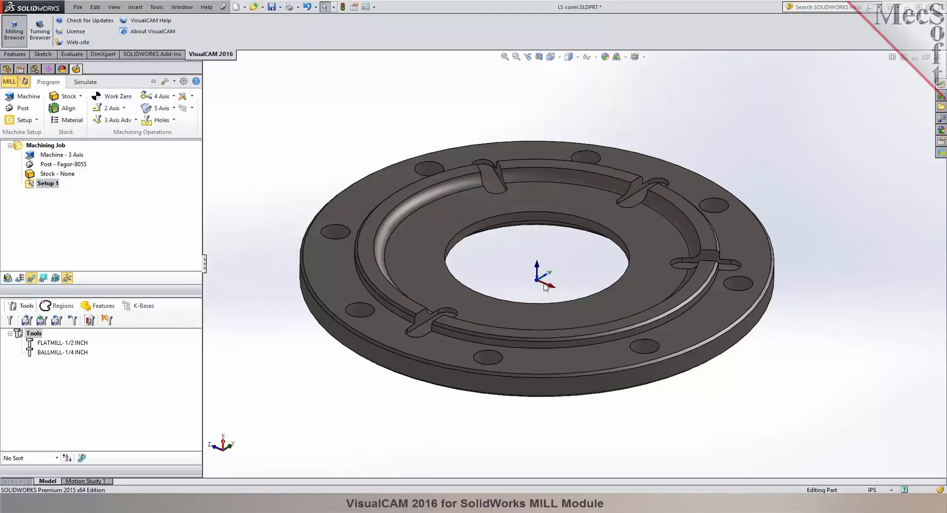
Start a cylinder stock with its axis along Z and size it from the model bounding cylinder.
left_click(80, 97)
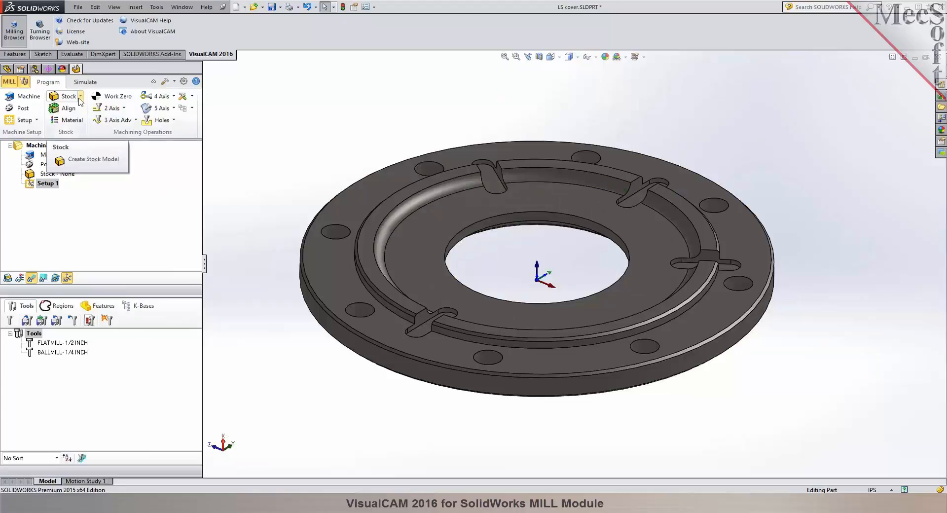
left_click(80, 99)
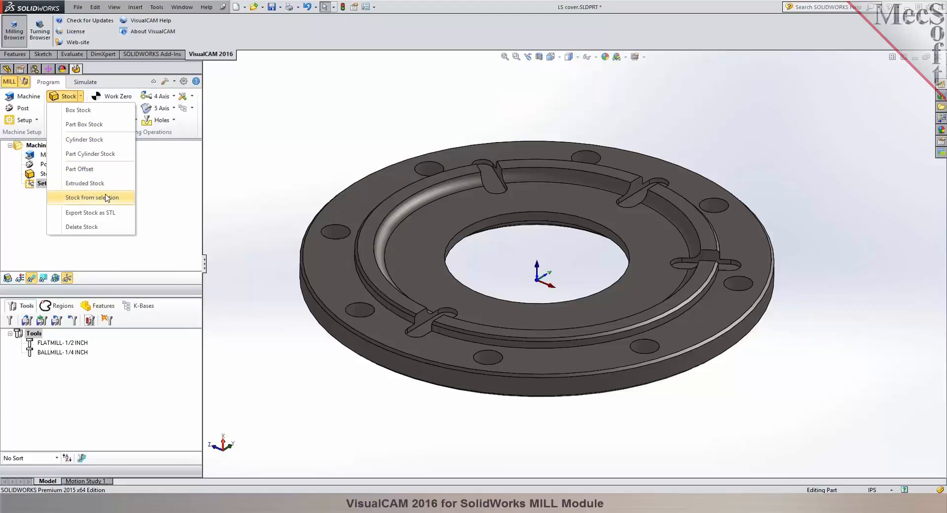
left_click(90, 141)
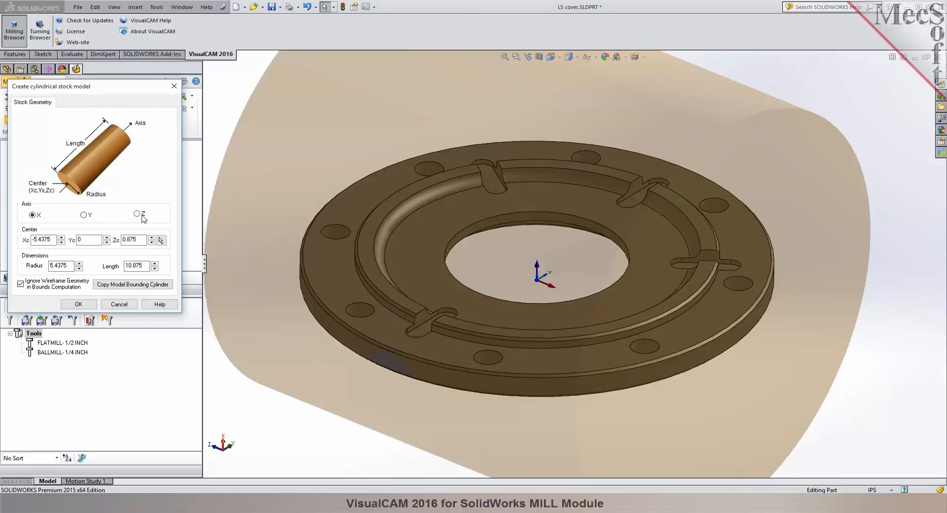
left_click(141, 215)
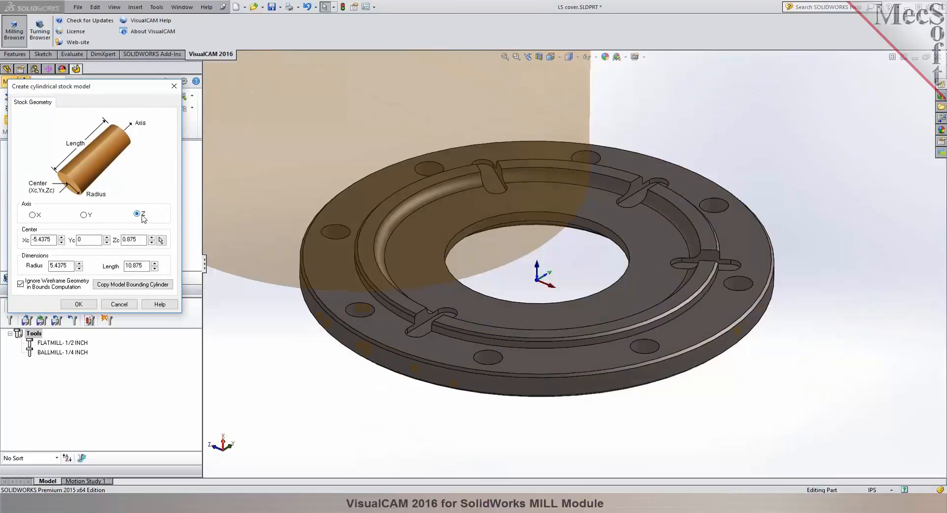
left_click(124, 289)
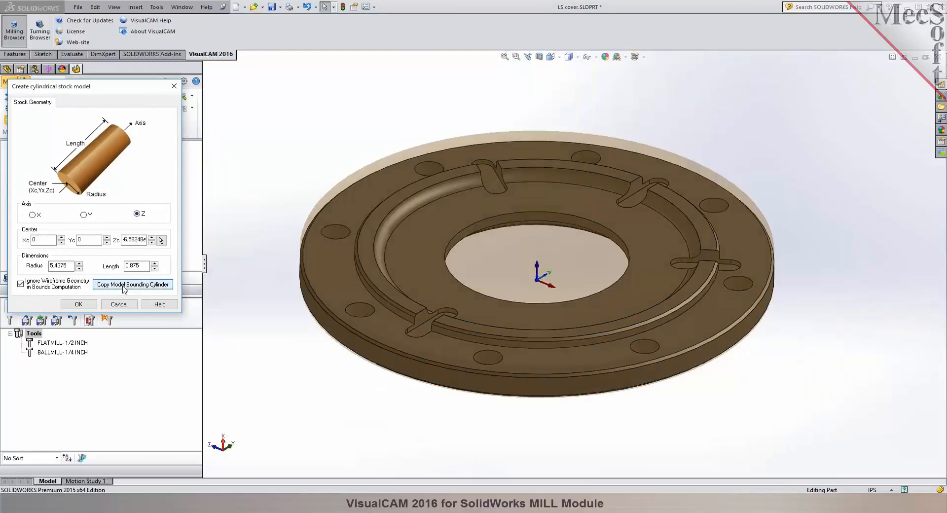
left_click(559, 251)
mouse_move(559, 250)
middle_mouse_down()
mouse_move(556, 198)
mouse_move(558, 251)
middle_mouse_up()
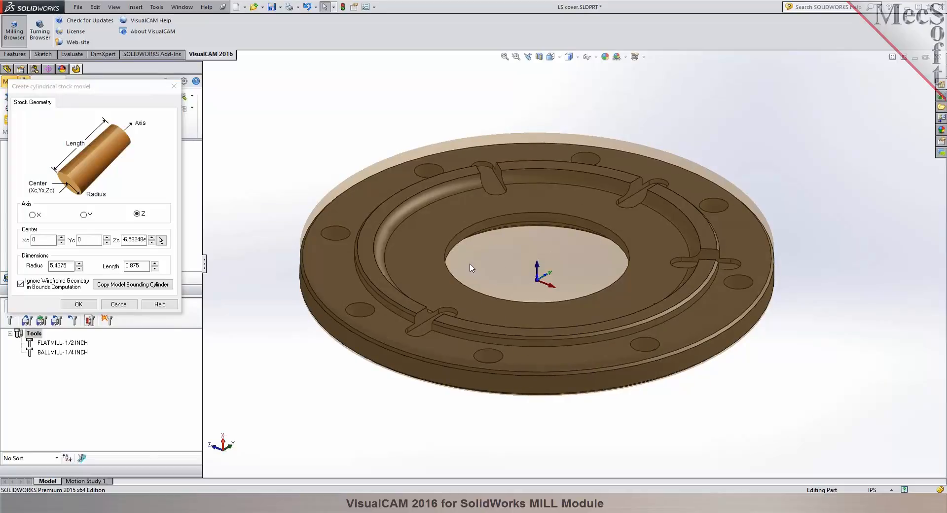
Set the cylinder stock's radius to 5.5 and length to 1, create it, and turn on stock visibility.
left_click_drag(67, 267, 48, 267)
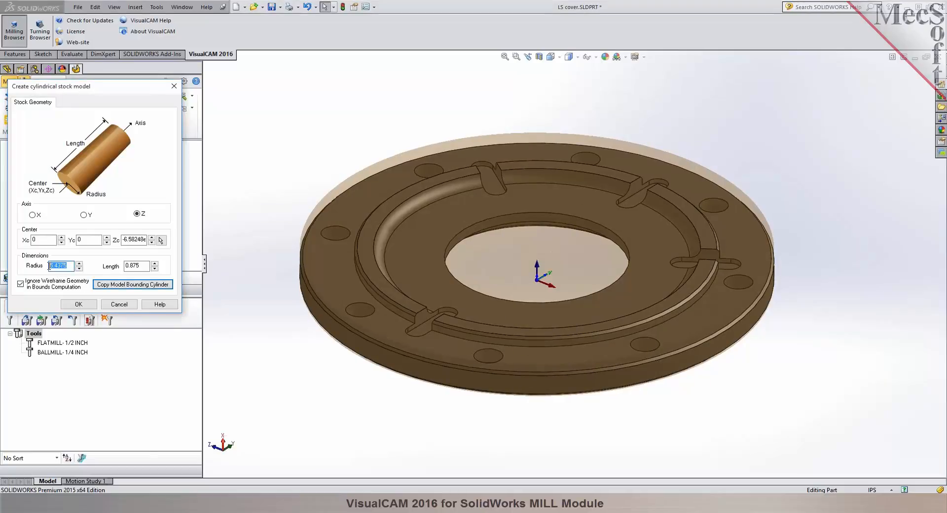
left_click(66, 267)
left_click_drag(54, 266, 70, 266)
type("5")
left_click(140, 267)
left_click_drag(144, 268, 111, 267)
type("1.")
type("5")
left_click(89, 304)
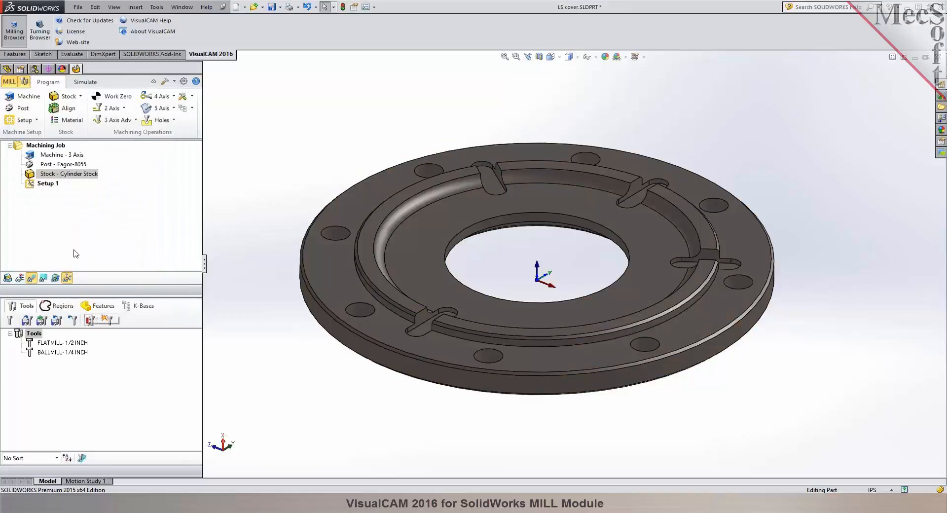
left_click(8, 279)
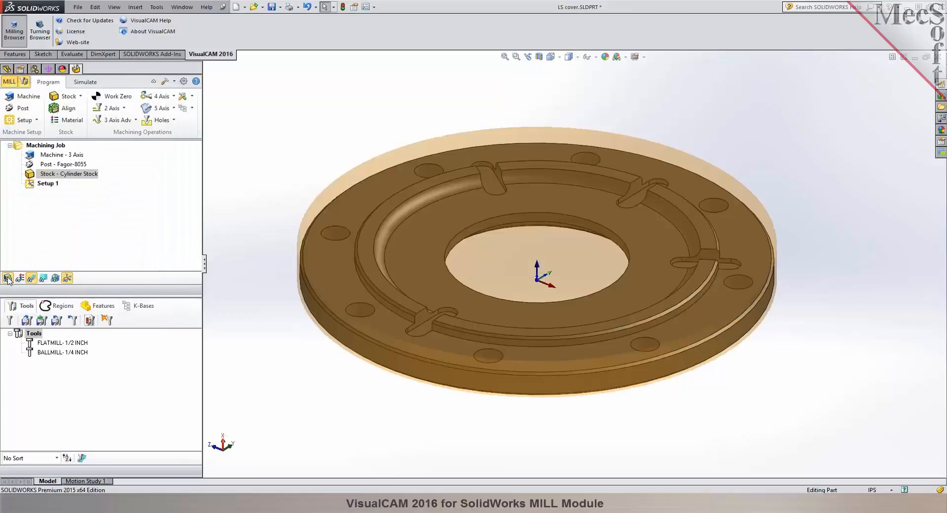
middle_click_drag(462, 387, 463, 355)
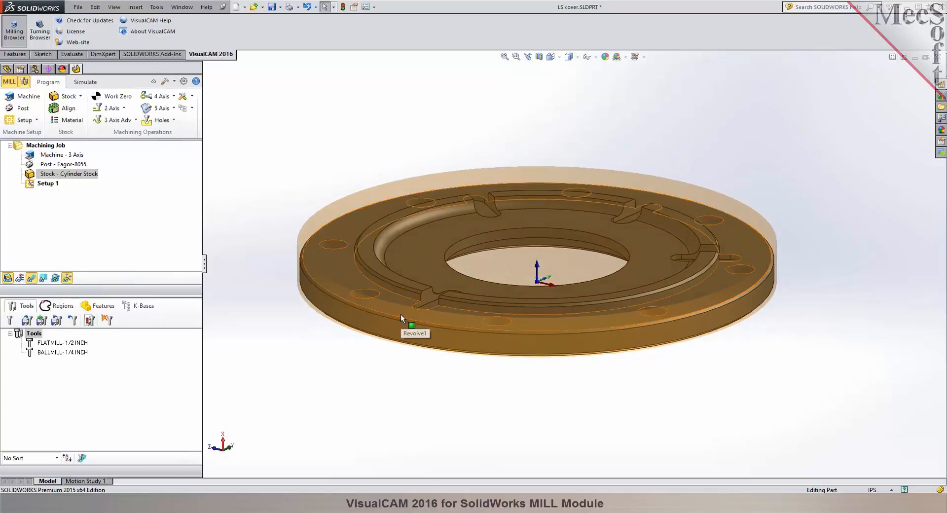
Compare Bottom and Top Z alignment of the stock about the part, and apply Center alignment in Z and XY.
left_click(54, 110)
middle_click_drag(269, 165, 273, 131)
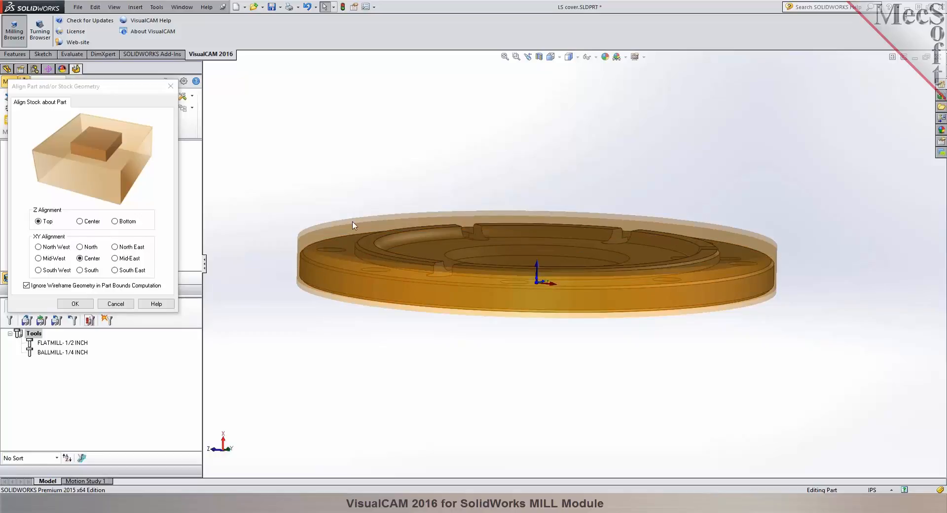
left_click(127, 223)
middle_click_drag(353, 369, 361, 392)
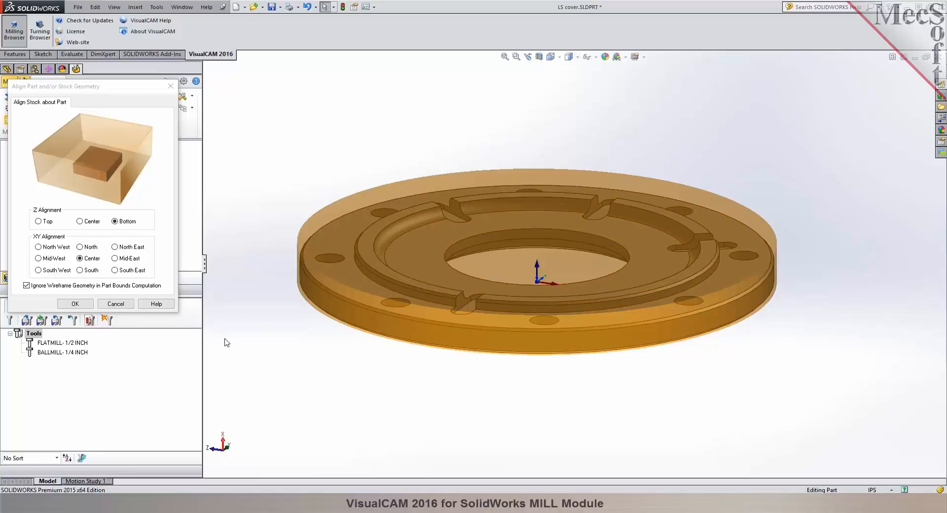
left_click(39, 222)
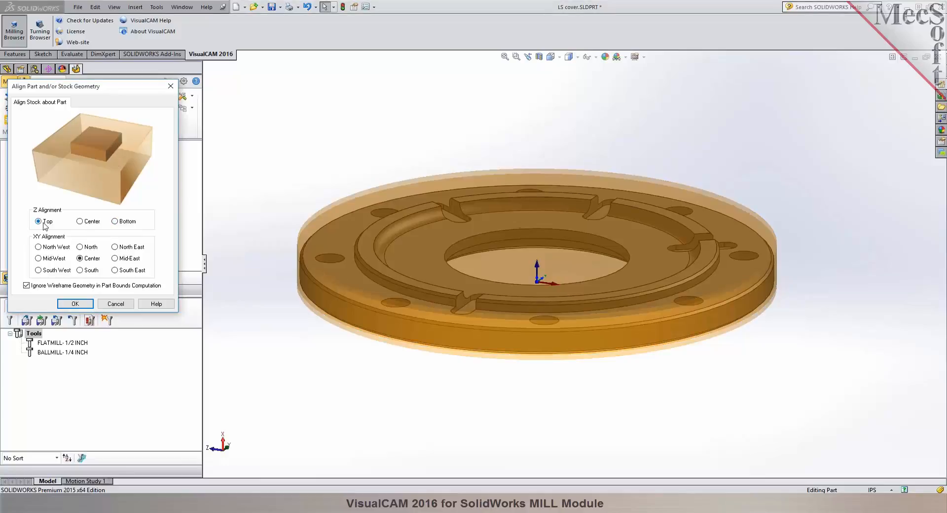
mouse_move(364, 247)
middle_mouse_down()
mouse_move(339, 235)
mouse_move(335, 197)
mouse_move(372, 253)
middle_mouse_up()
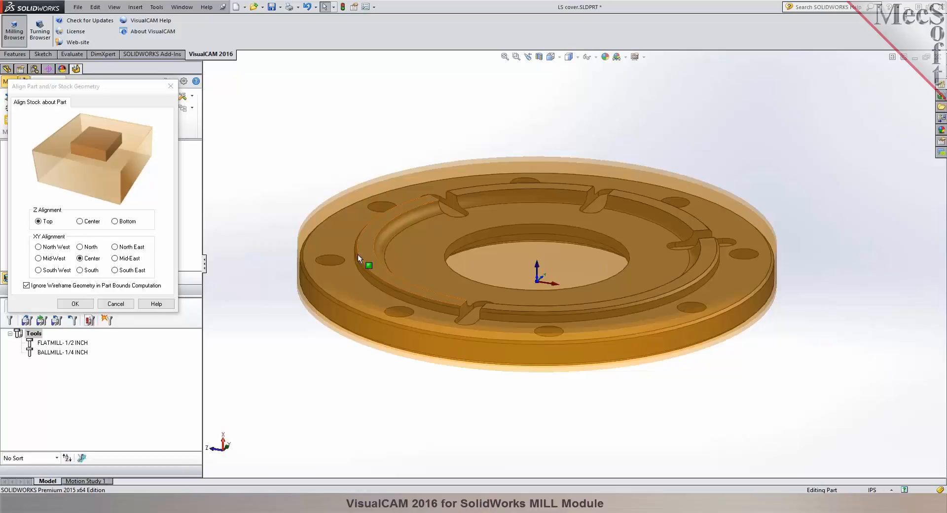
left_click(87, 224)
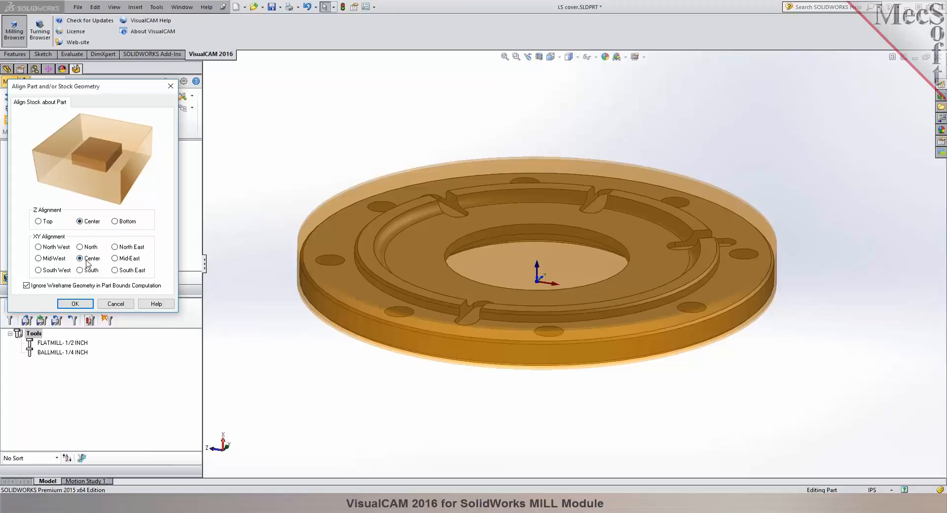
left_click(89, 303)
Examine the stock allowance around the part's edge in the front view and return to the angled view.
left_click(576, 58)
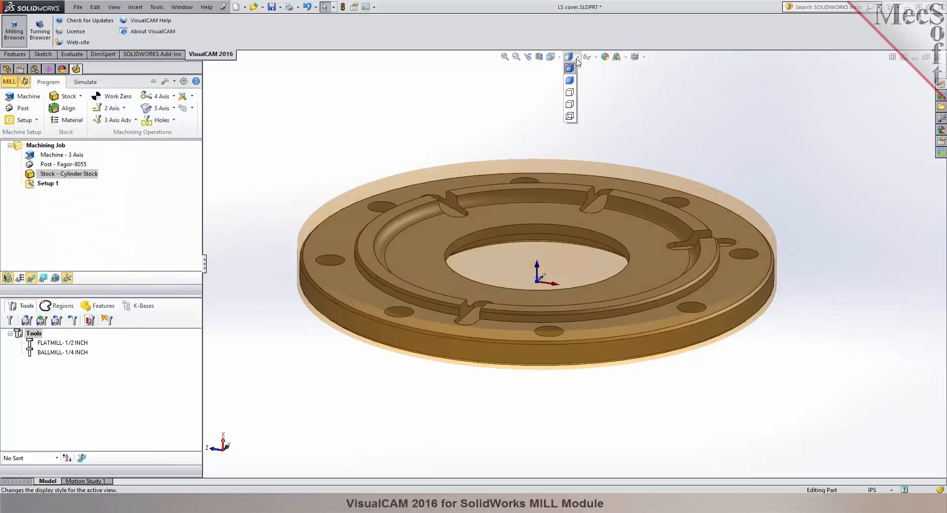
left_click(552, 57)
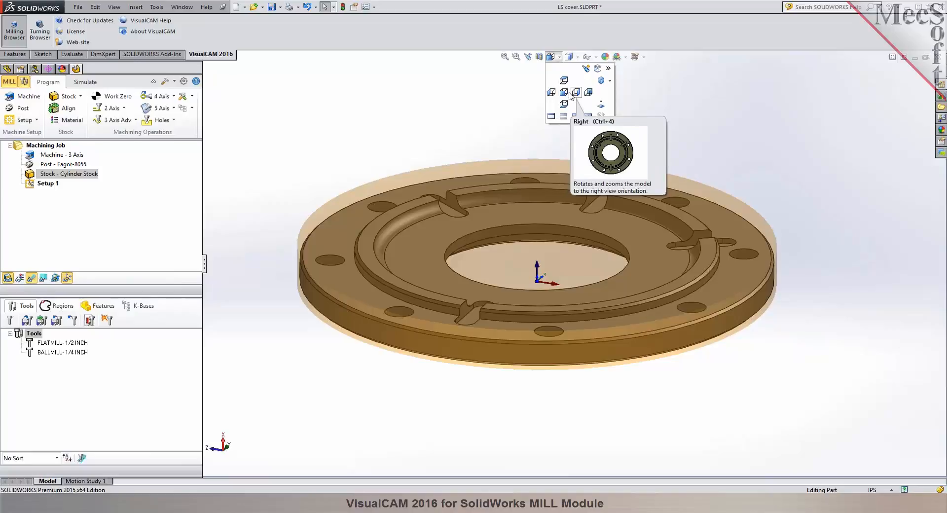
left_click(552, 92)
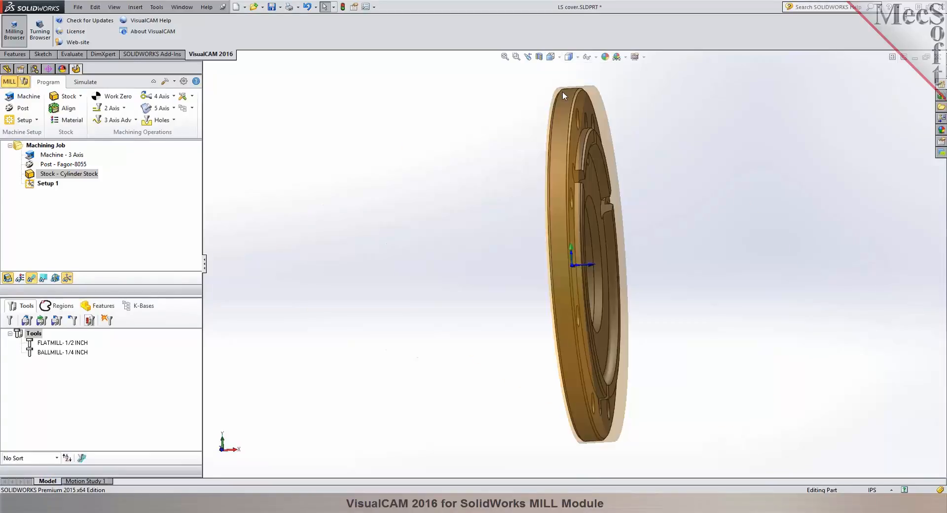
scroll(567, 123, "down", 3)
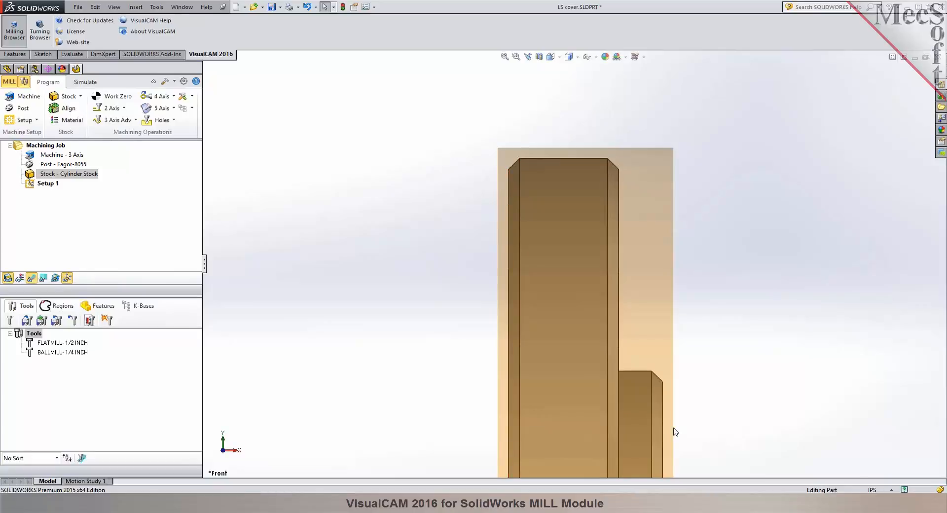
left_click(528, 58)
left_click(527, 57)
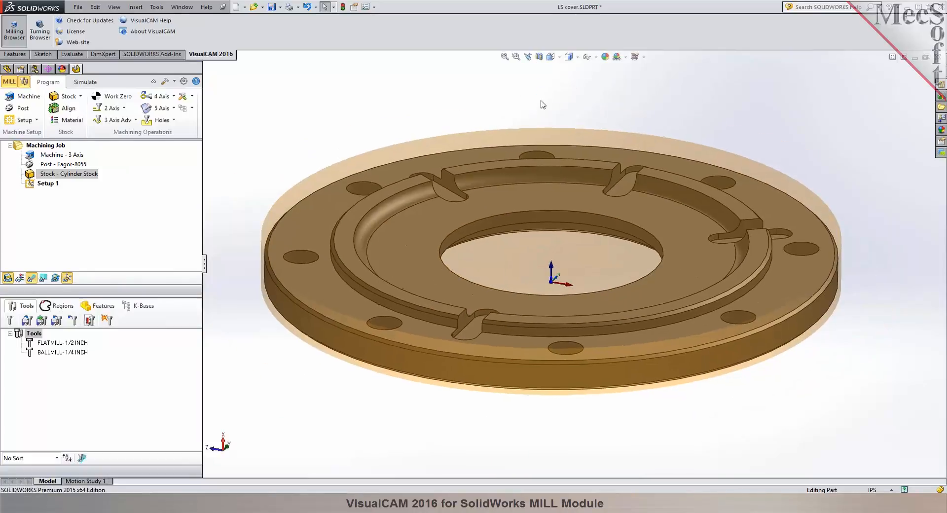
Assign STEEL - 1030 - 200 BHN as the stock material.
left_click(61, 121)
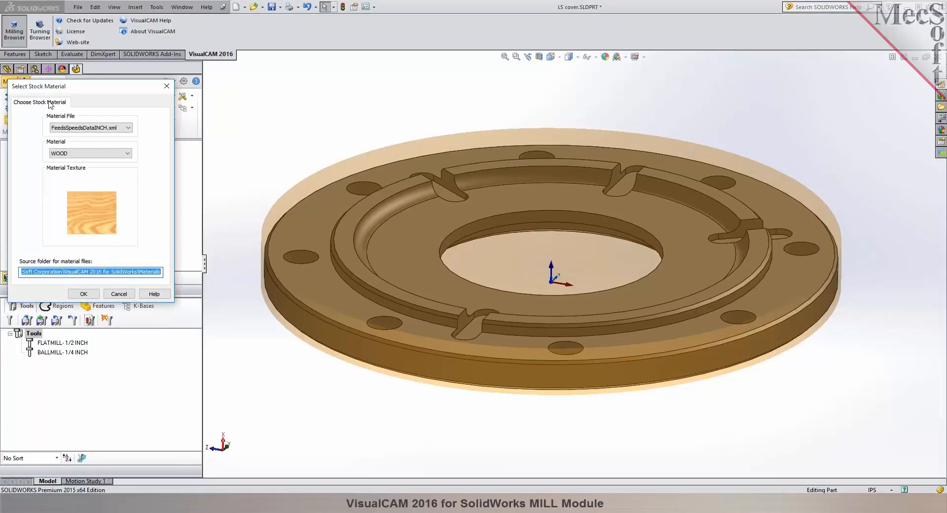
left_click(121, 154)
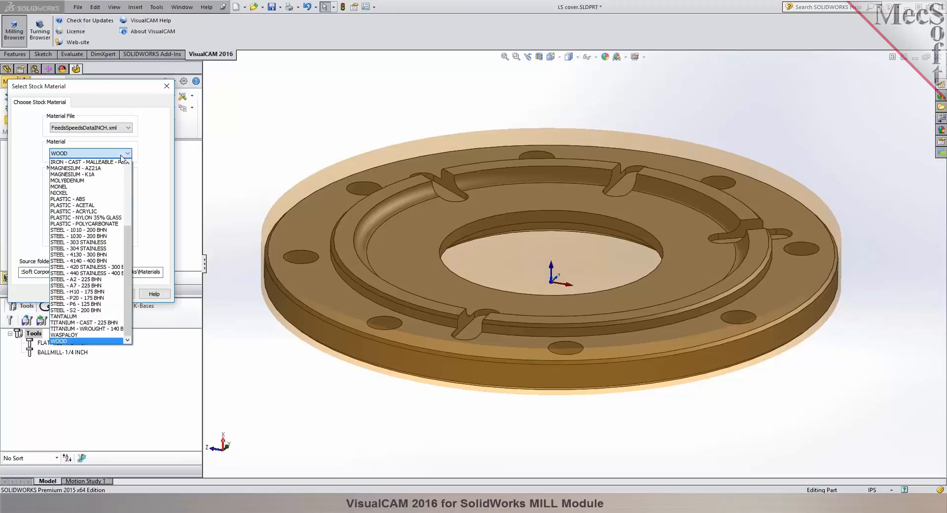
left_click_drag(128, 247, 132, 180)
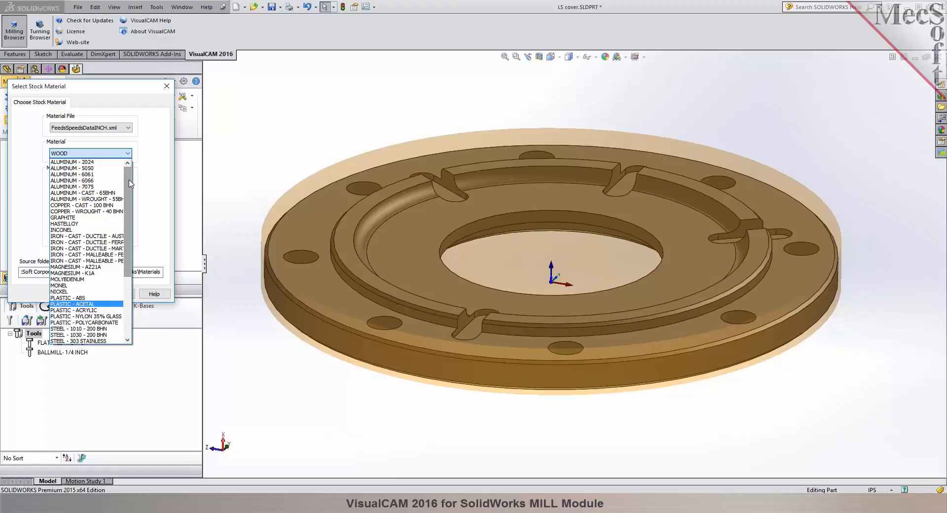
left_click_drag(128, 183, 127, 219)
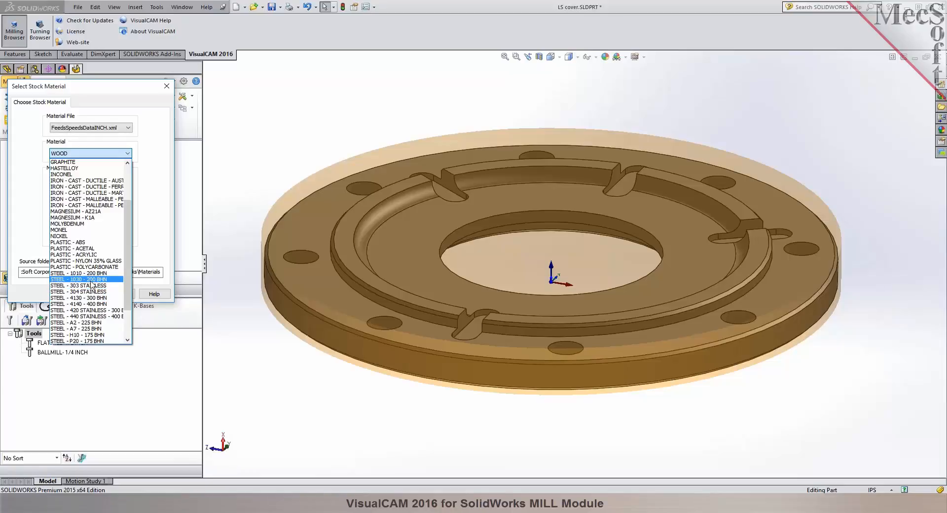
left_click(91, 280)
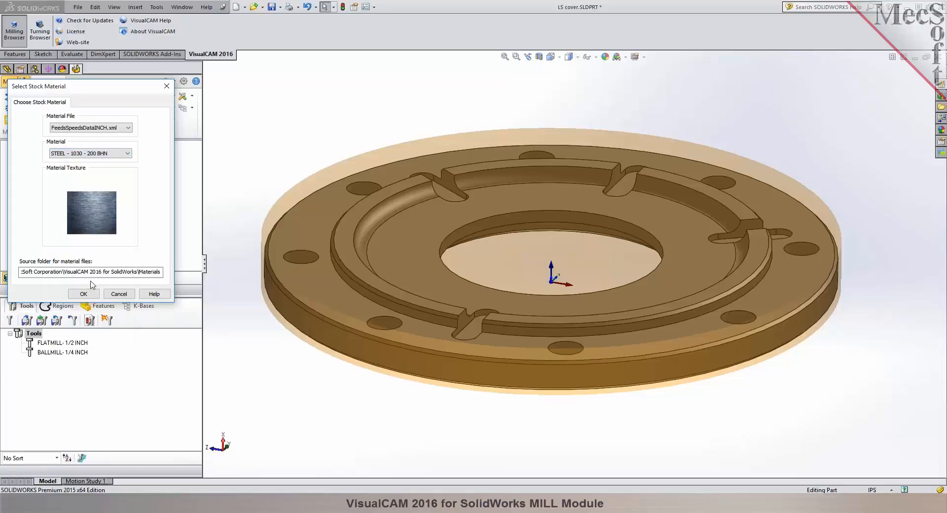
left_click(83, 294)
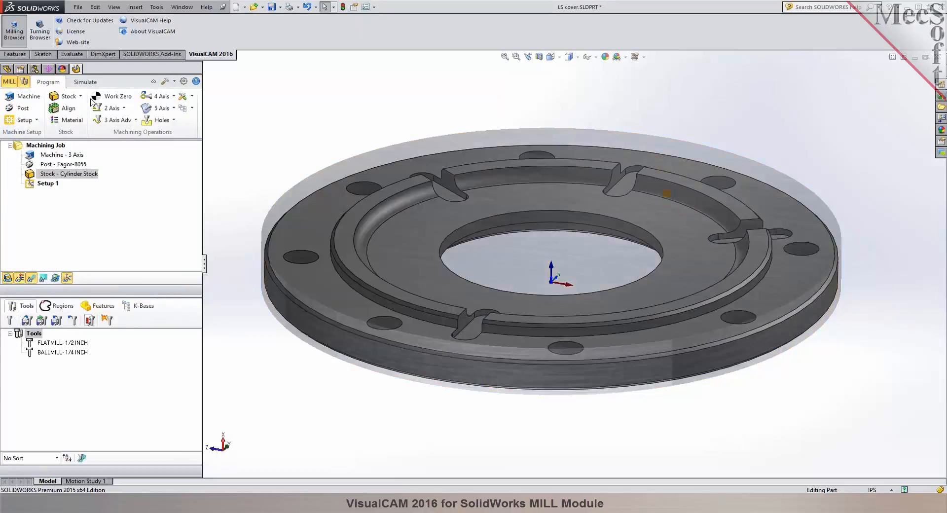
Turn off the stock's material texture display in simulation mode and return to programming mode.
left_click(85, 82)
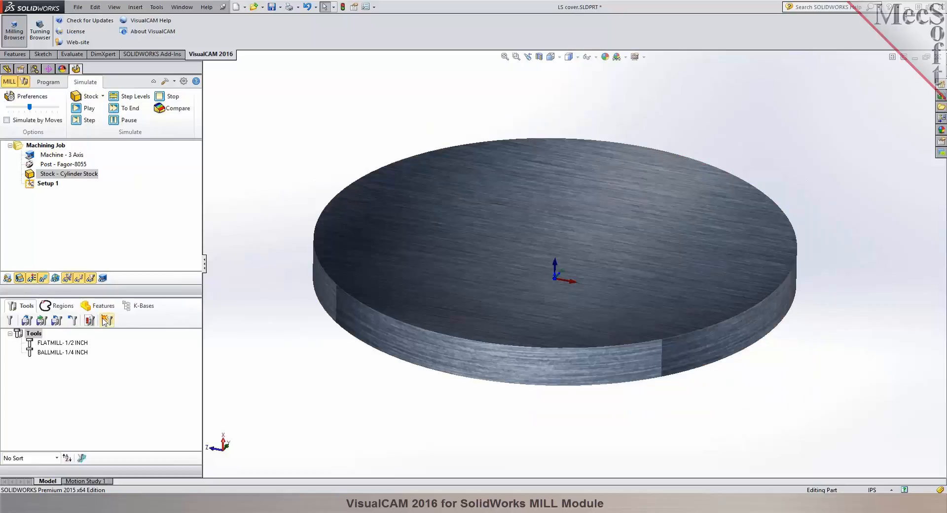
left_click(32, 280)
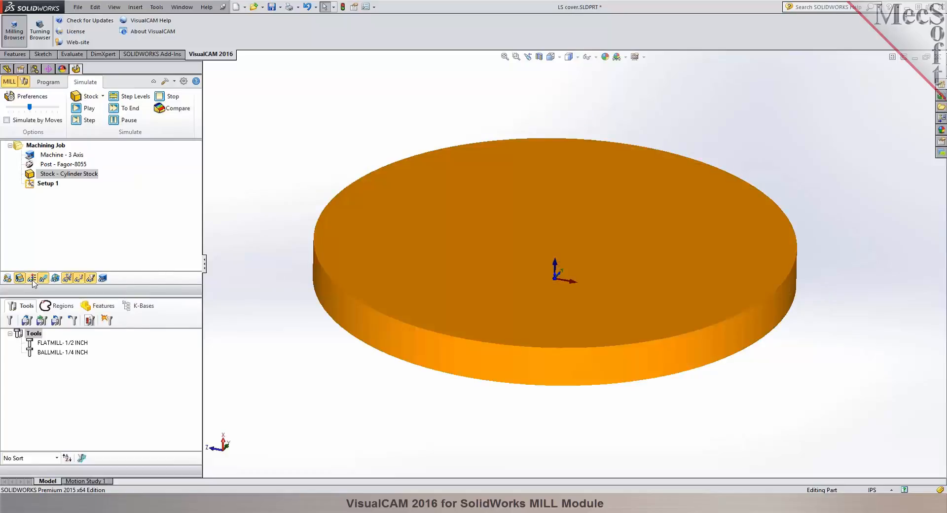
left_click(44, 82)
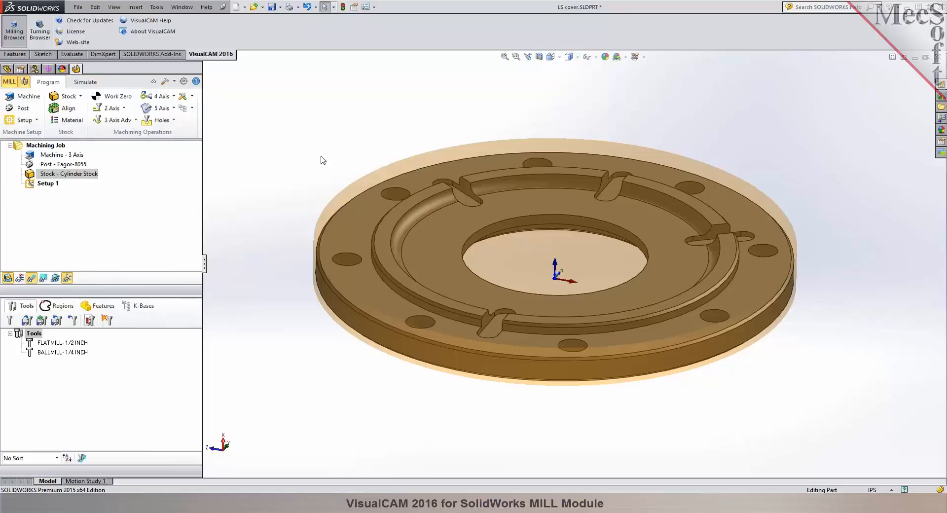
Generate a work zero set to the stock box, at the center of the Highest Z face.
left_click(113, 100)
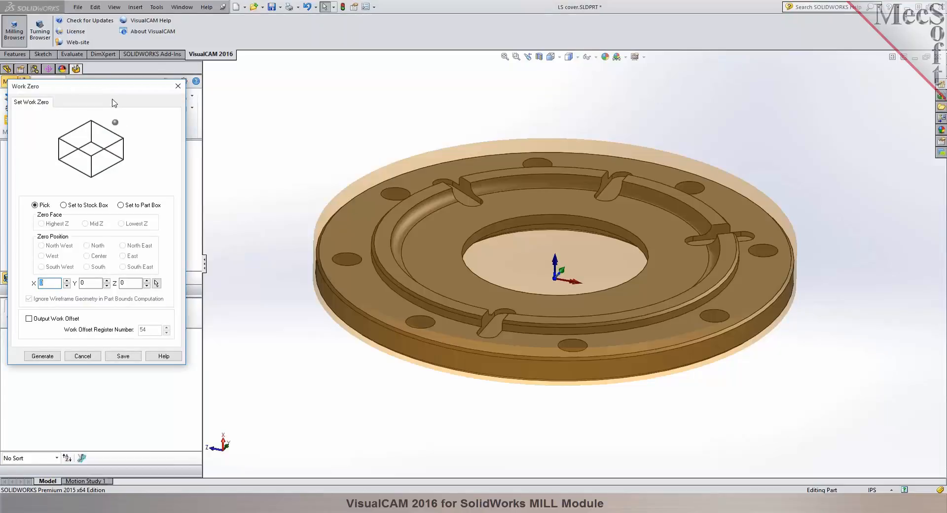
left_click(78, 209)
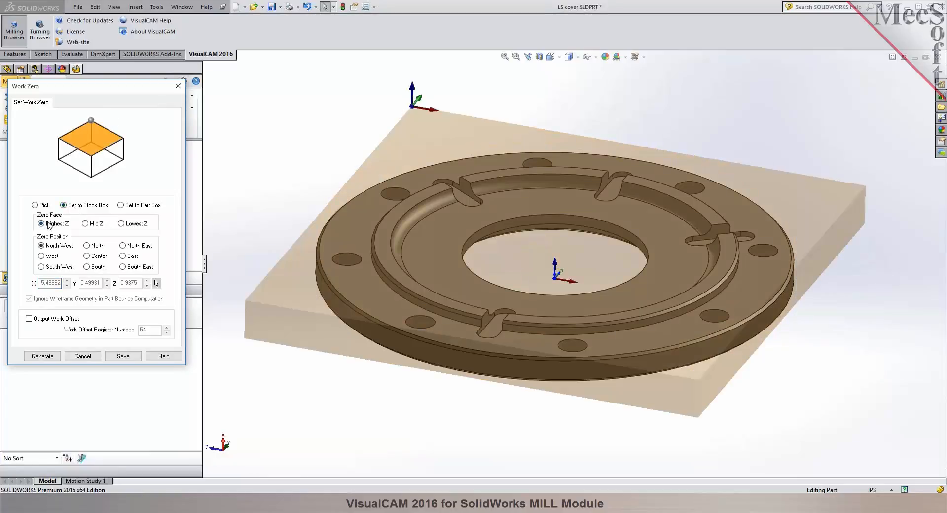
left_click(88, 256)
middle_click_drag(311, 177, 306, 127)
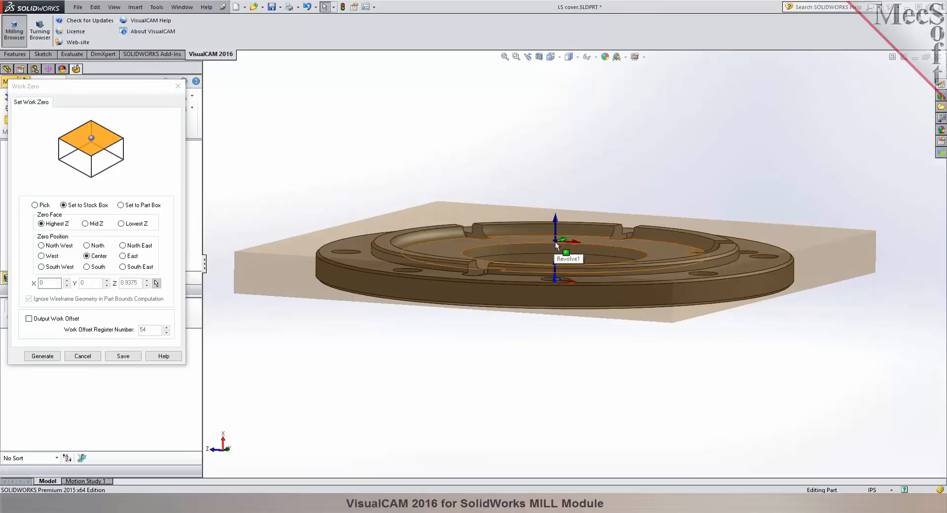
left_click(34, 359)
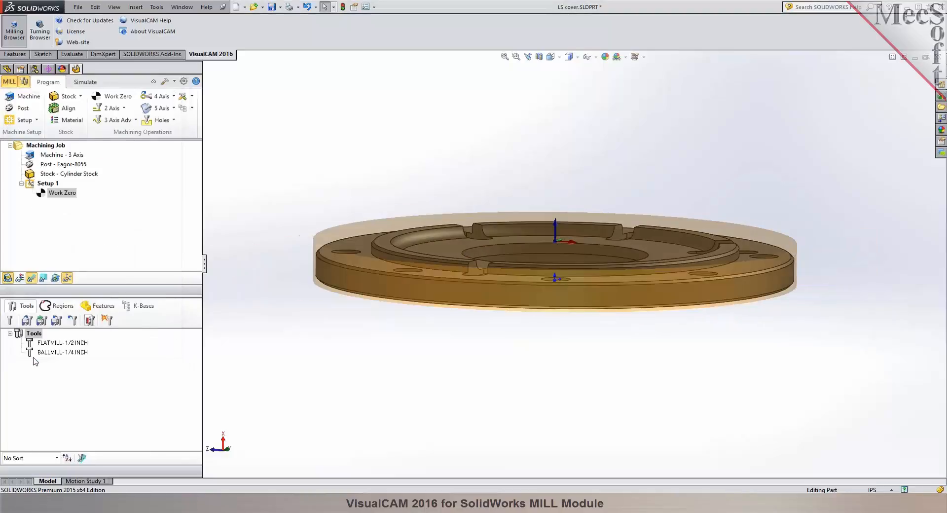
Examine the work zero on the solid stock in simulation mode and return to programming mode.
left_click(85, 82)
middle_click_drag(371, 115, 368, 158)
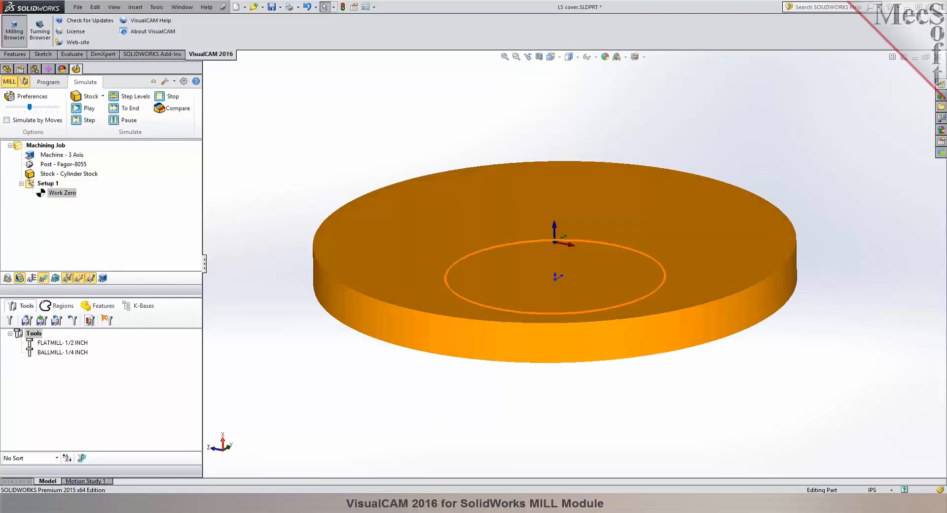
left_click(64, 78)
mouse_move(405, 127)
middle_mouse_down()
mouse_move(402, 84)
mouse_move(400, 114)
mouse_move(391, 108)
mouse_move(397, 126)
middle_mouse_up()
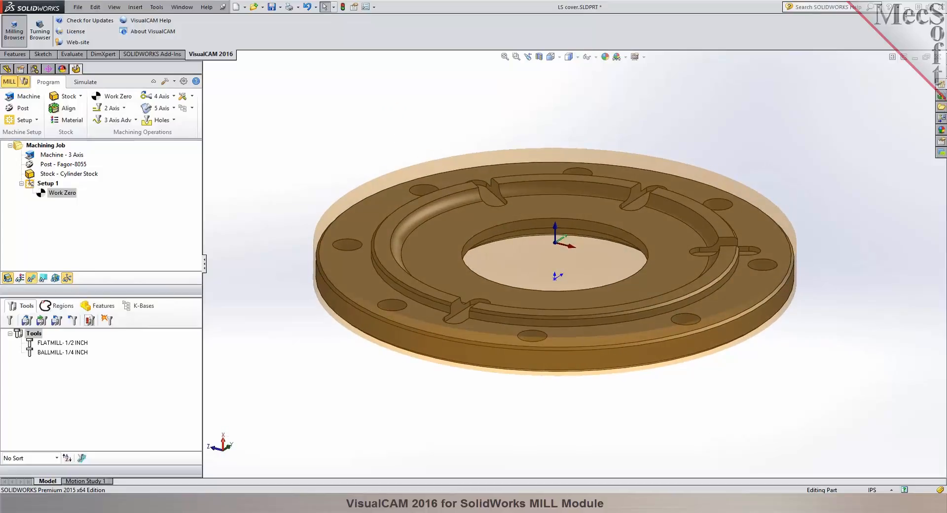
Examine the cover's curved inner groove and cross slots up close, checking the arc length of the groove's end edge.
scroll(627, 237, "down", 1)
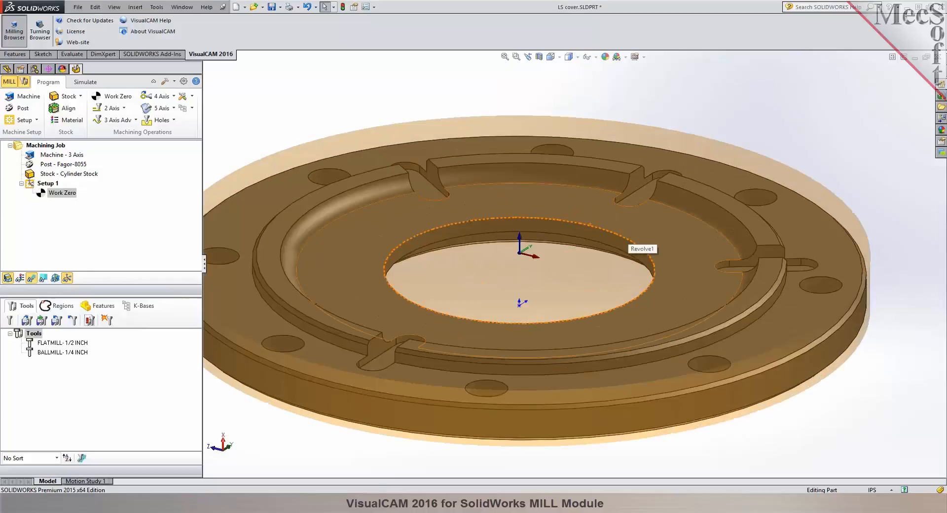
scroll(580, 212, "down", 1)
middle_click_drag(582, 234, 579, 216)
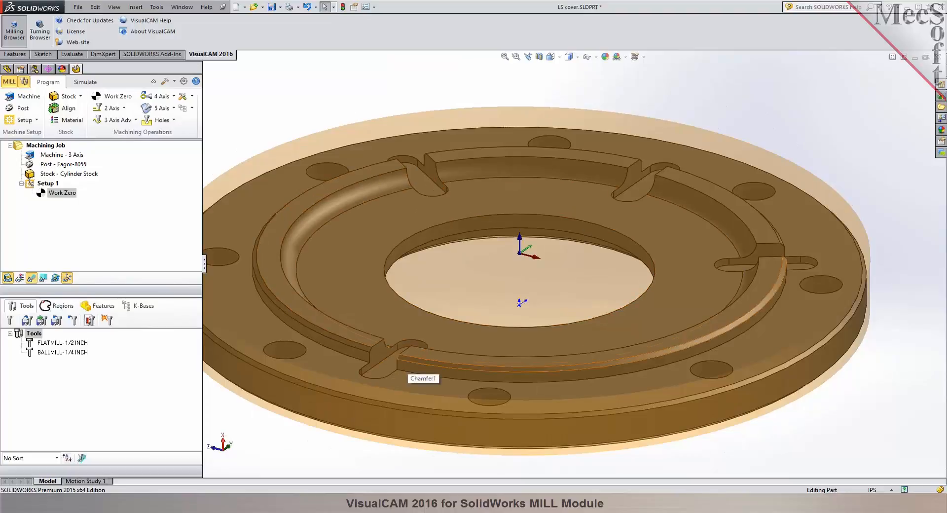
middle_click_drag(529, 265, 440, 262)
scroll(687, 196, "down", 5)
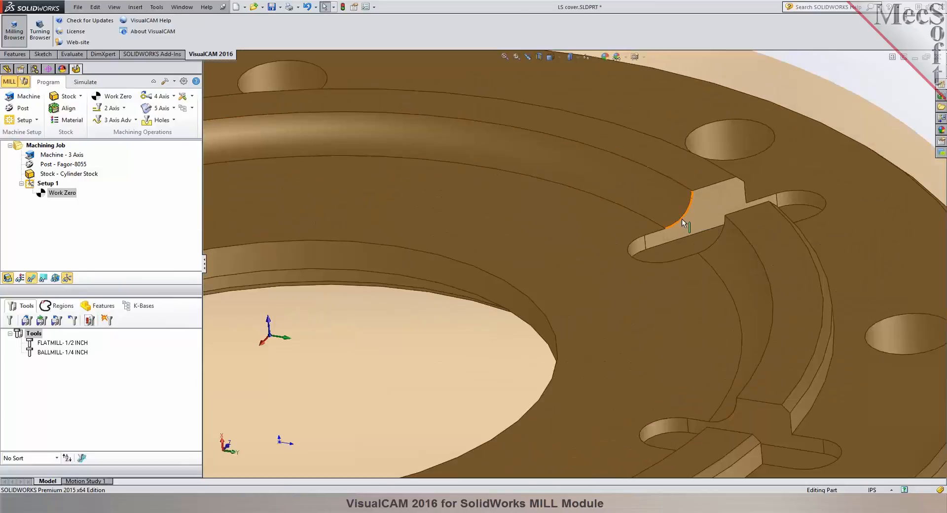
left_click(682, 219)
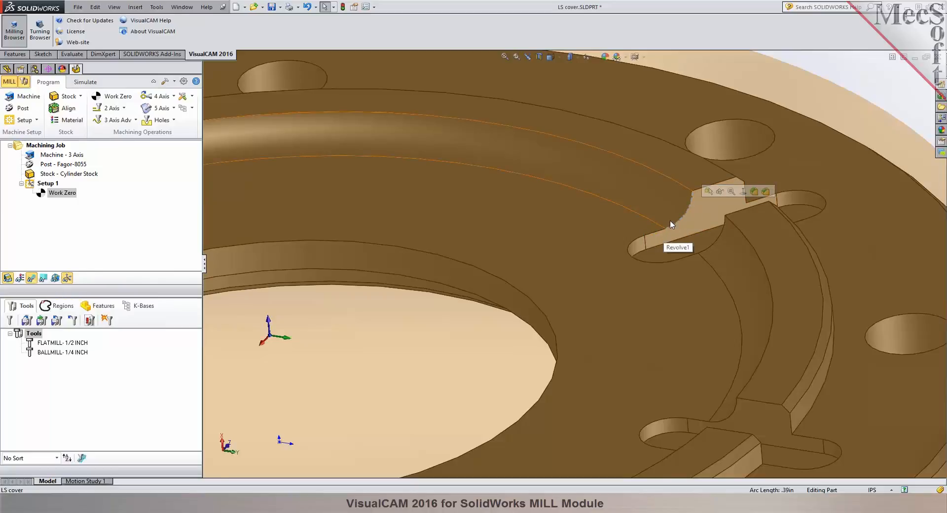
scroll(671, 225, "up", 2)
left_click(715, 151)
scroll(709, 159, "up", 4)
middle_click_drag(708, 158, 492, 343)
scroll(402, 321, "down", 2)
middle_click_drag(504, 283, 503, 273)
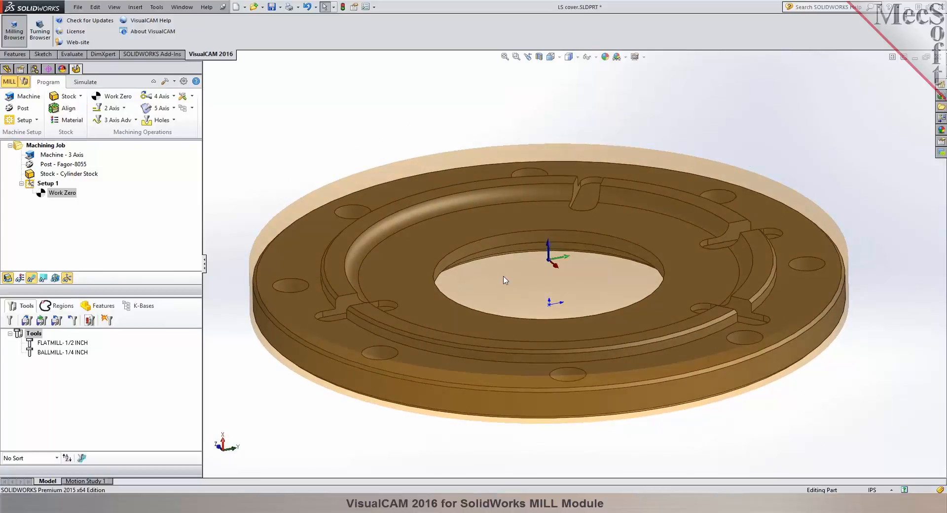
Delete all existing tools from the session and start creating a new tool.
left_click(21, 337)
key("Delete")
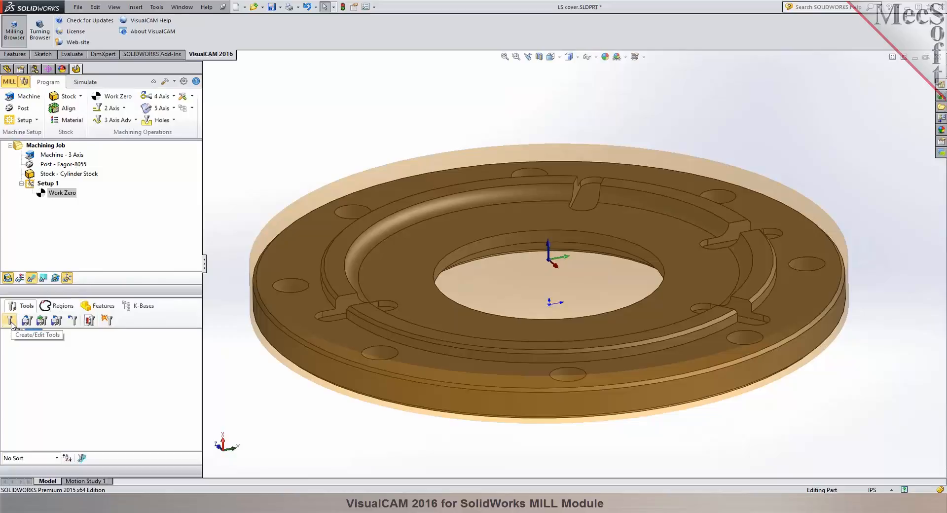
left_click(10, 321)
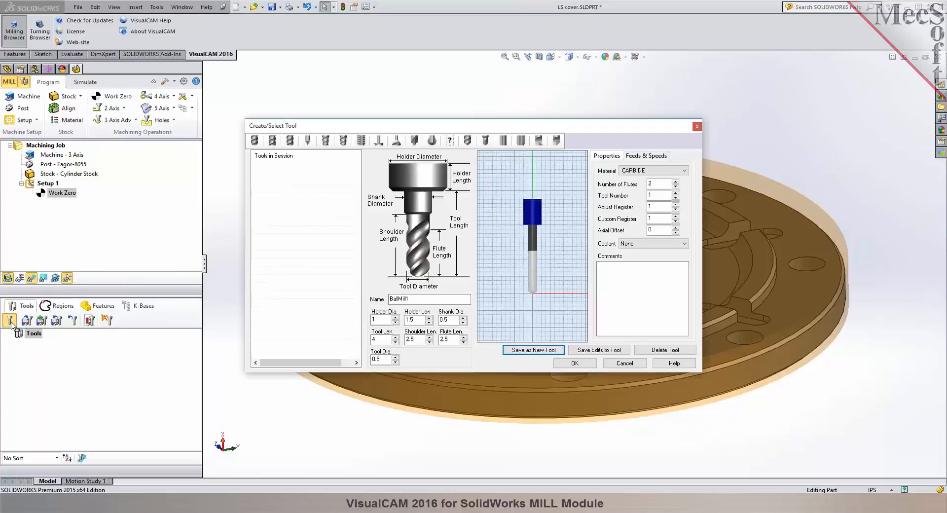
Browse the available mill, drill, tap and boring tool types and their dimension parameters, starting with the ball mill.
left_click(256, 145)
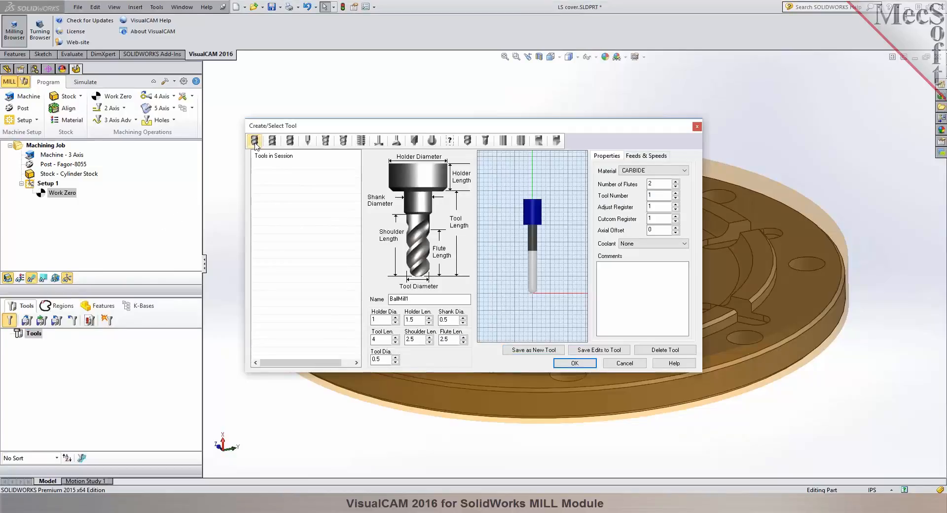
left_click(272, 142)
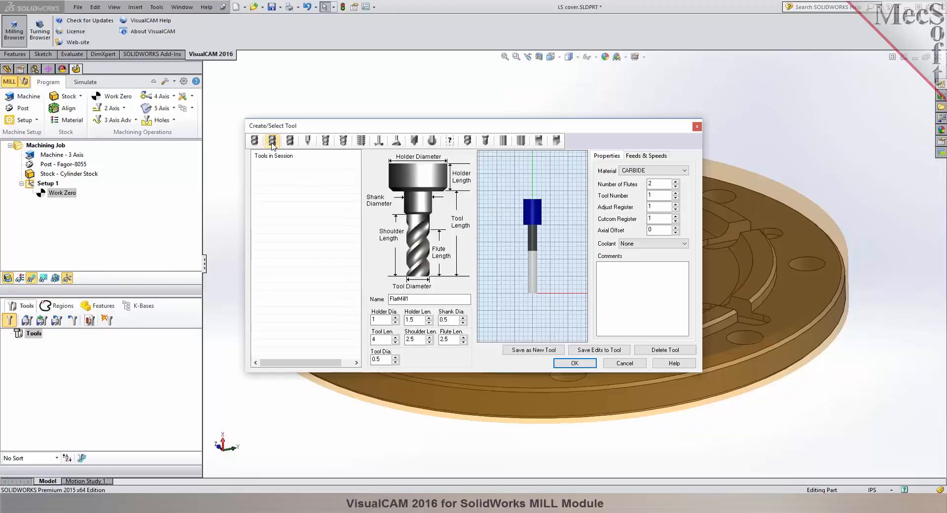
left_click(290, 143)
left_click(308, 142)
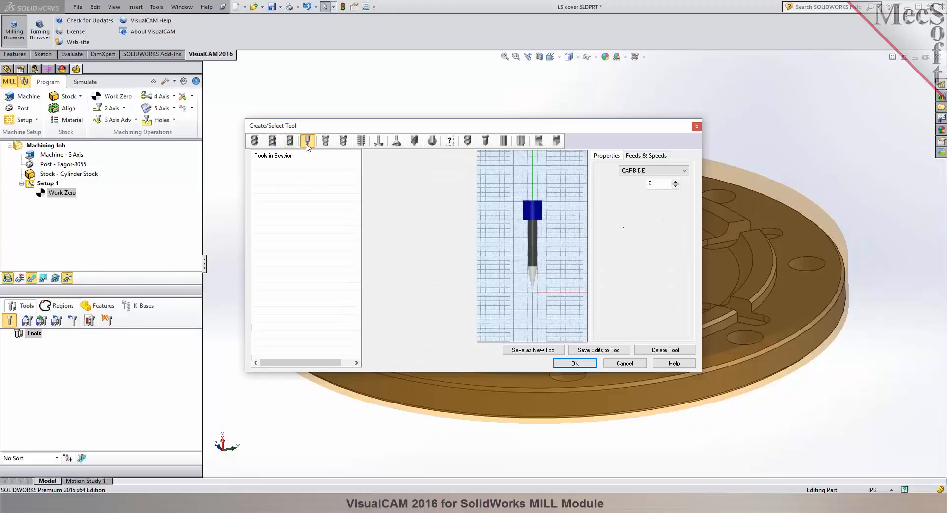
left_click(326, 142)
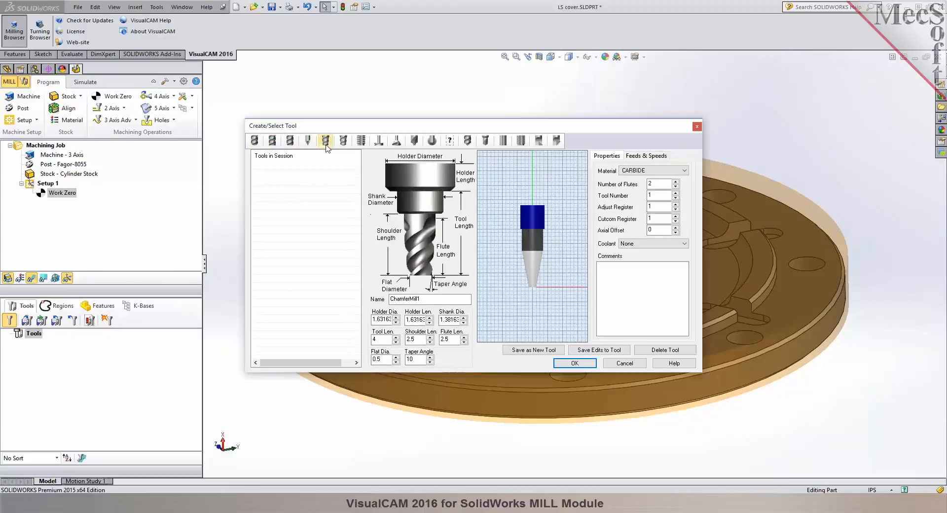
left_click(343, 142)
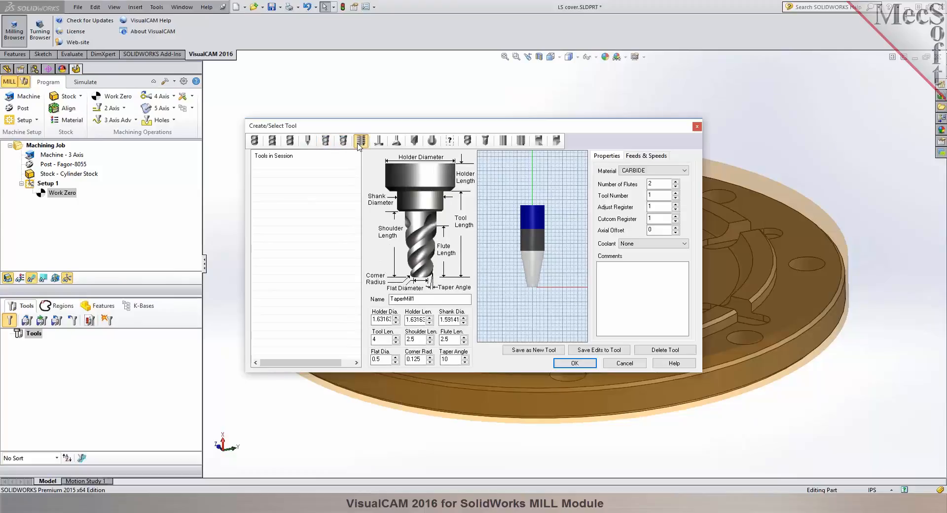
left_click(360, 142)
left_click(378, 142)
left_click(395, 143)
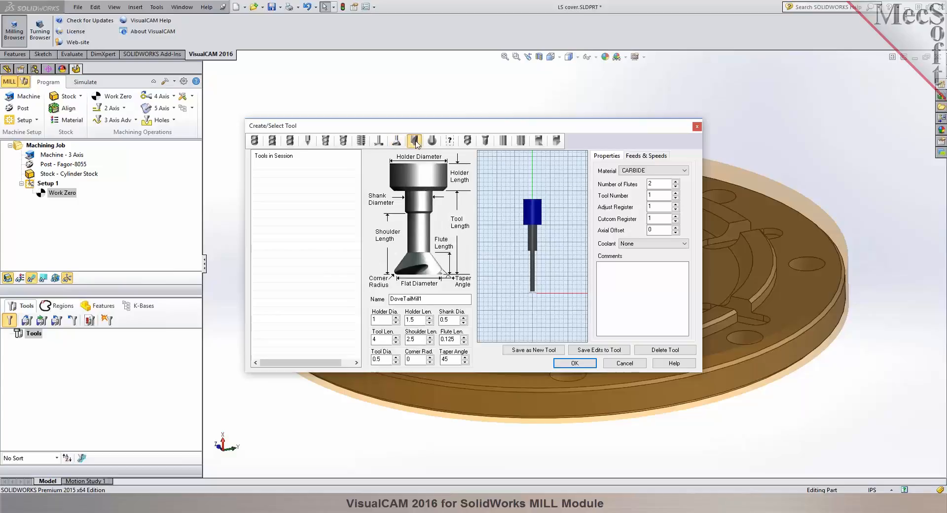
left_click(415, 142)
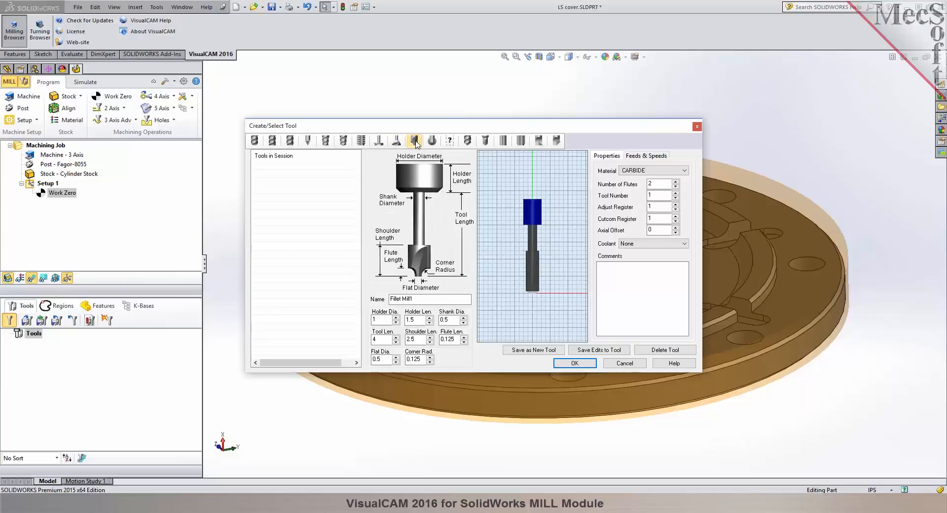
left_click(432, 142)
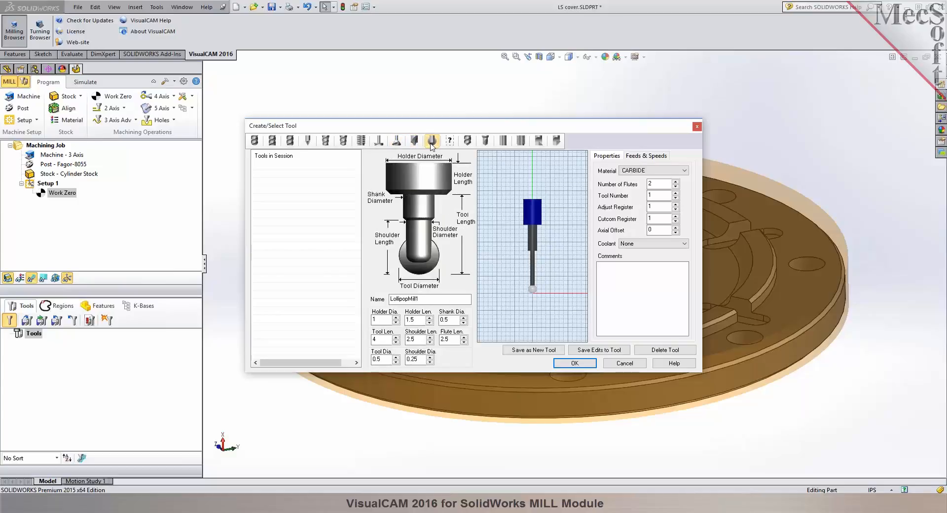
left_click(455, 143)
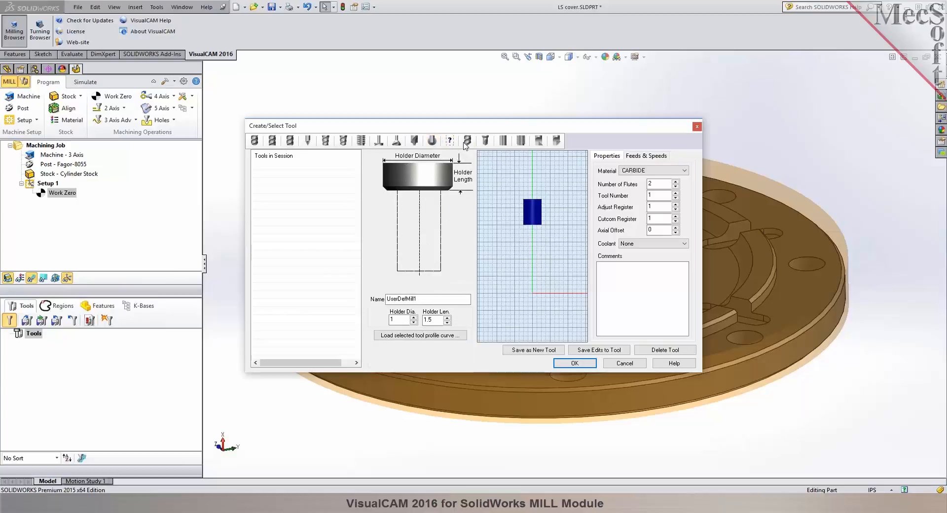
left_click(467, 142)
left_click(485, 143)
left_click(501, 144)
left_click(521, 143)
left_click(540, 143)
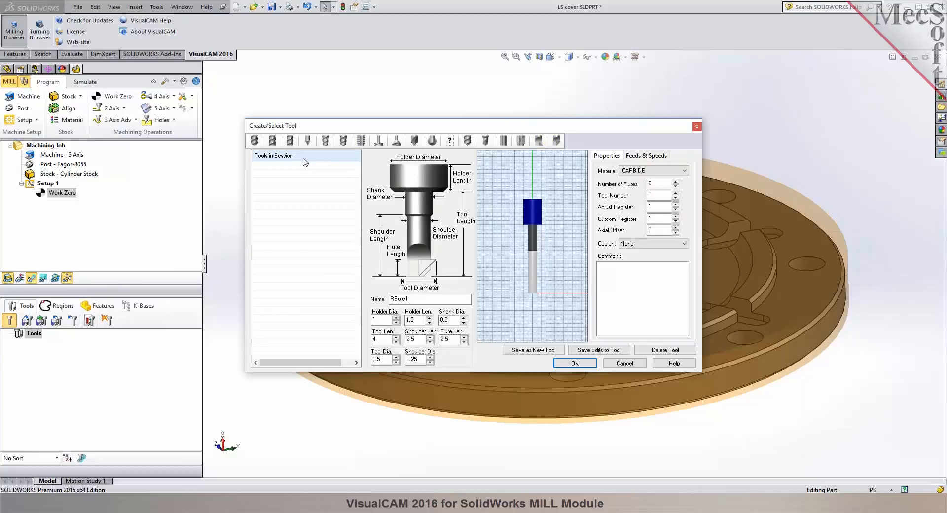
Define a face mill with tool diameter 2, flute length 0.5, shoulder length 0.5 and tool length 2.
left_click(273, 143)
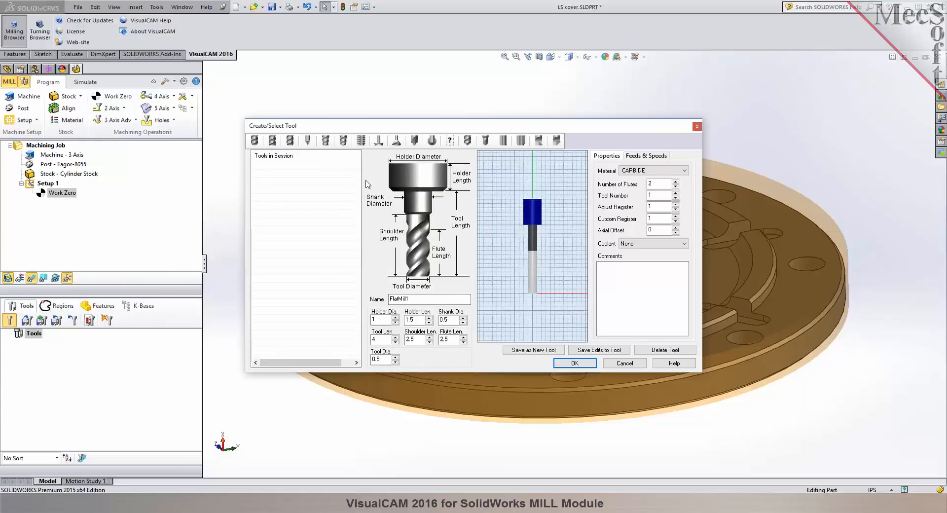
left_click(379, 142)
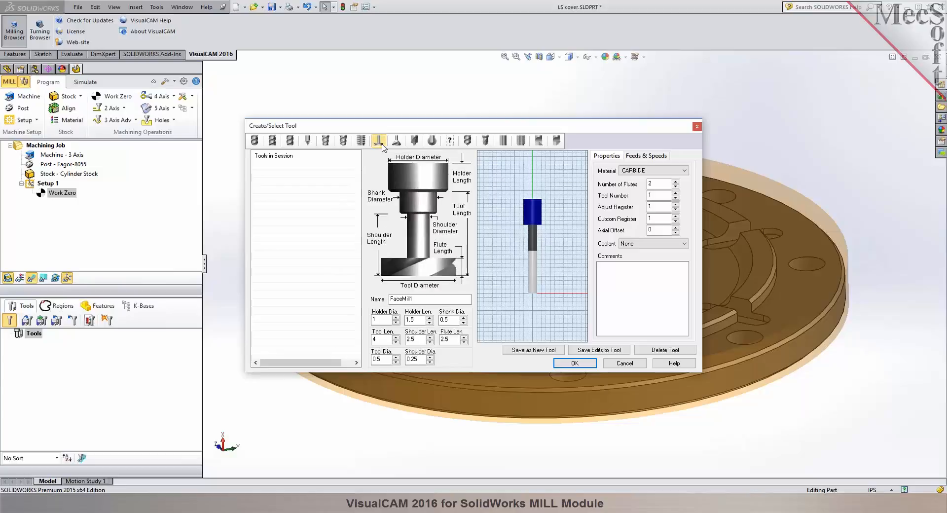
double_click(382, 296)
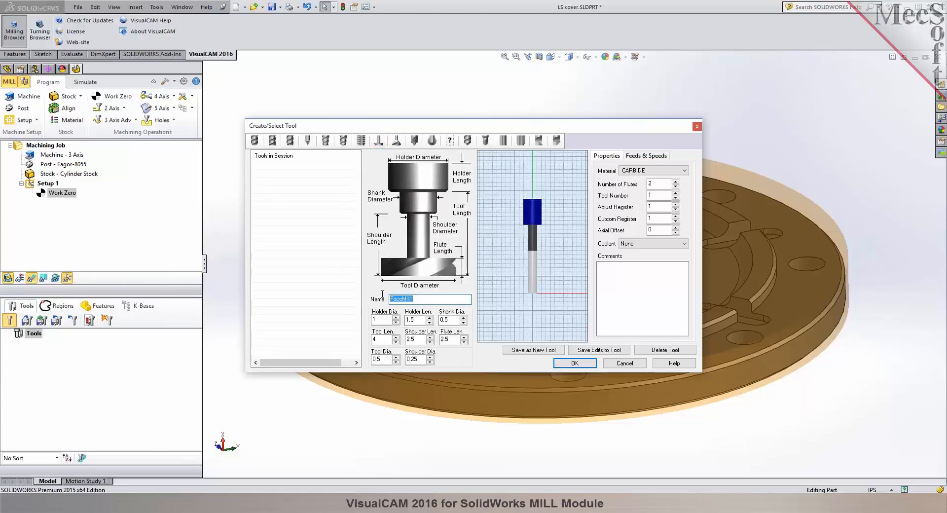
double_click(374, 359)
type("2")
key("Tab")
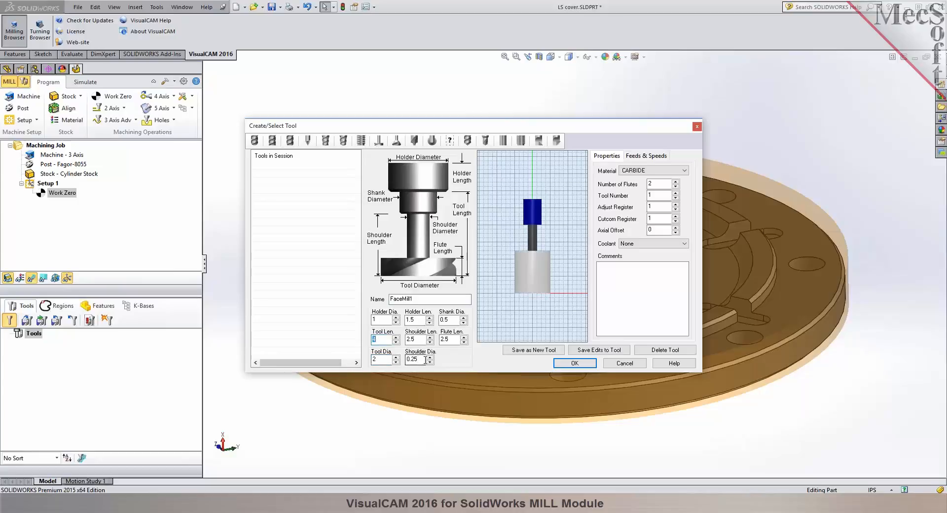
double_click(447, 340)
type("0.5")
double_click(412, 339)
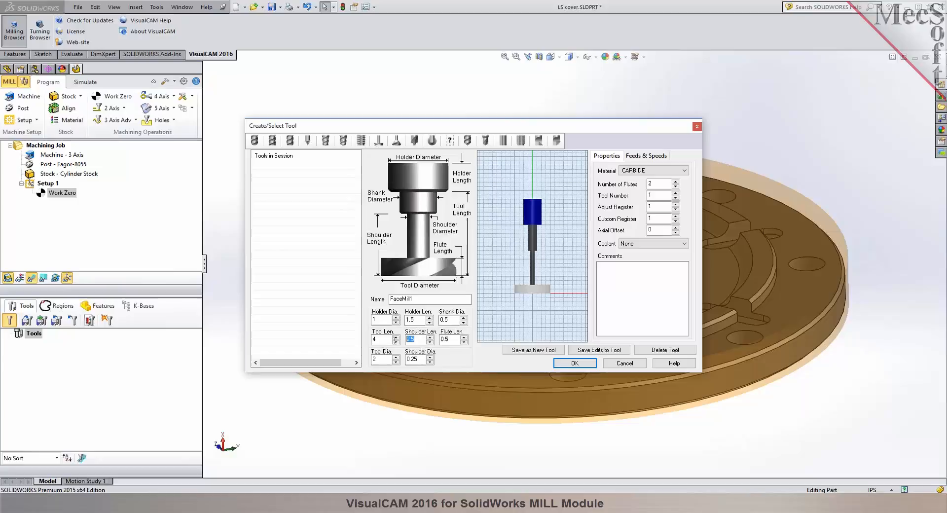
type("0.5")
key("Tab")
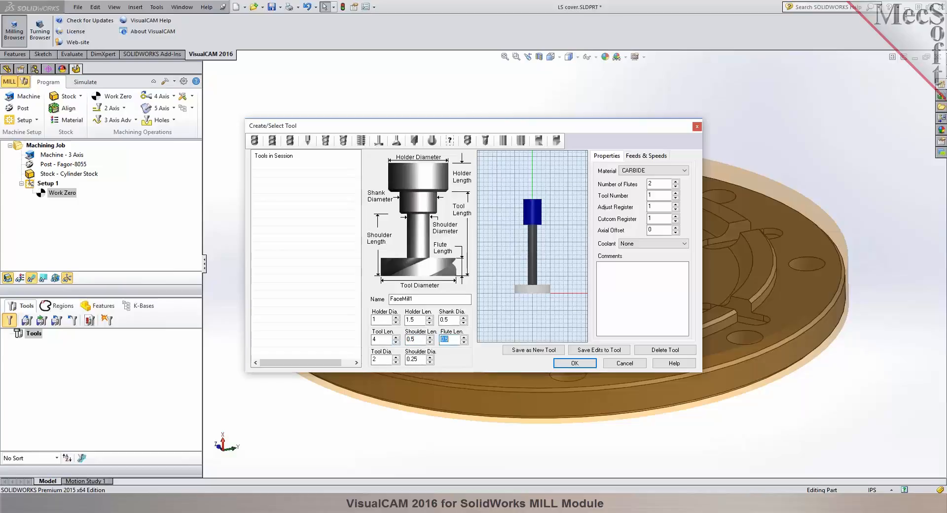
double_click(374, 340)
key("Tab")
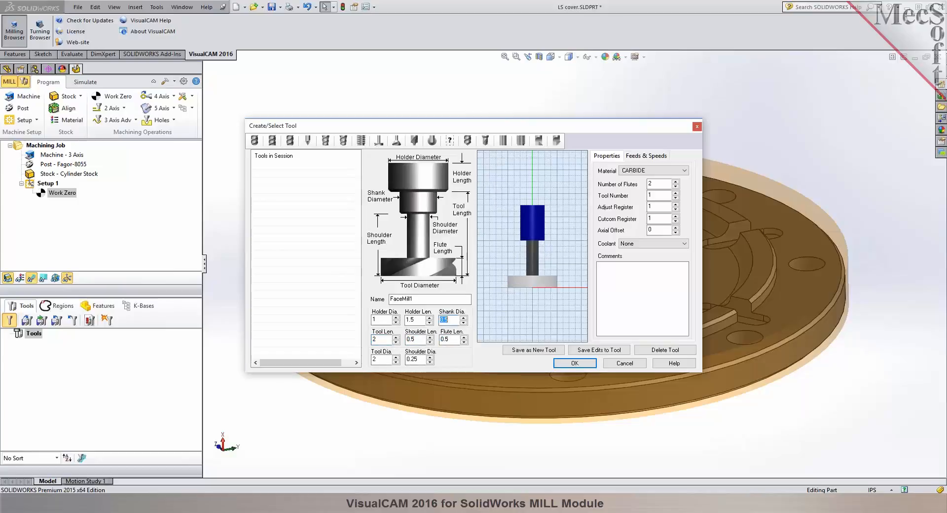
Set the face mill's shoulder diameter to 0.5 and name it FACEMILL 2 IN.
left_click(412, 360)
double_click(421, 299)
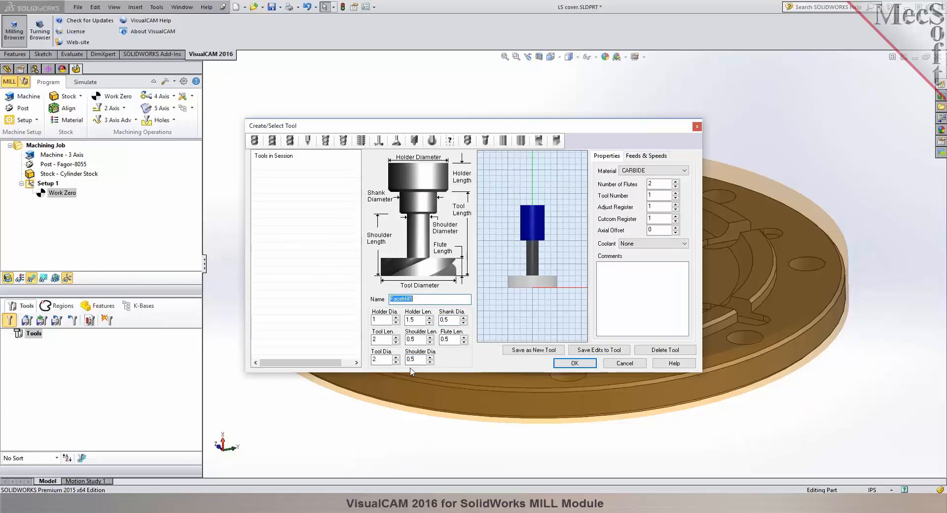
type("FAL")
left_click_drag(527, 124, 219, 122)
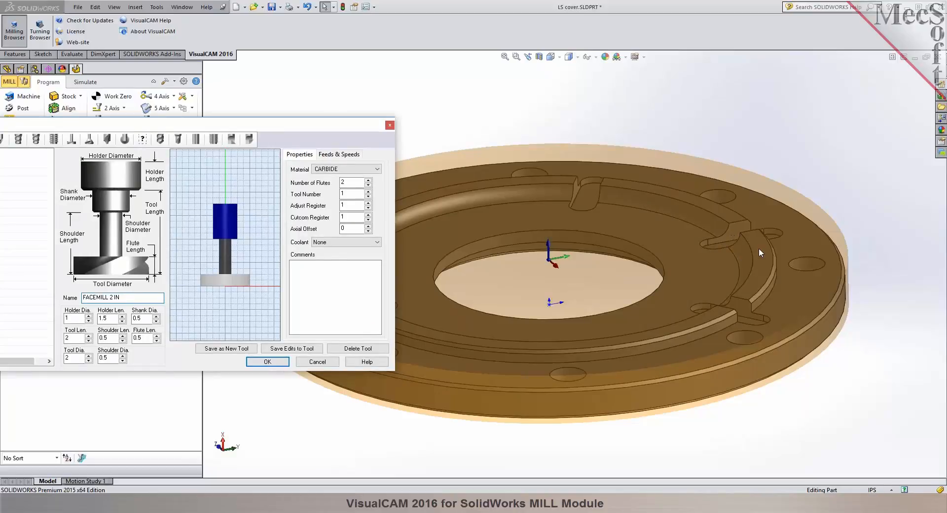
left_click_drag(216, 129, 361, 139)
Define a flat mill named EM 3/8 with a tool diameter of 0.375 and Flood coolant.
left_click(110, 150)
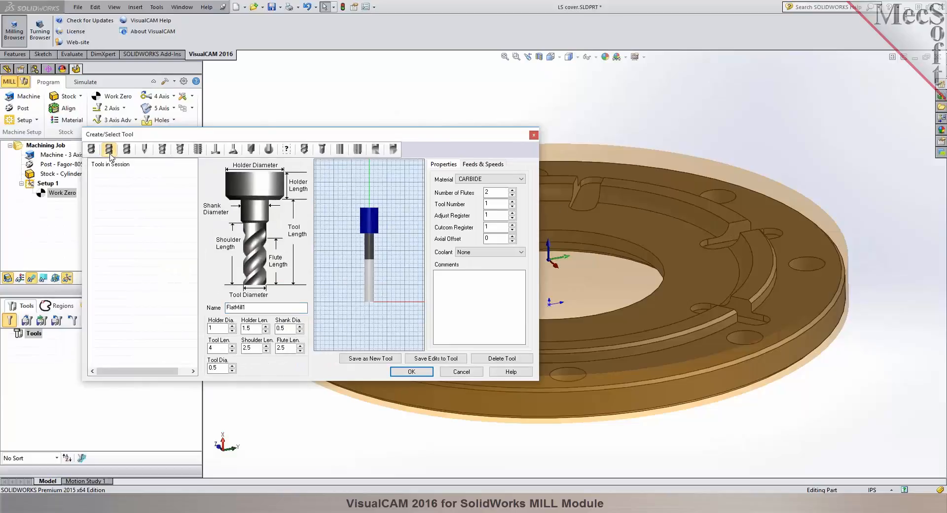
left_click(657, 224)
double_click(218, 368)
double_click(242, 307)
type("F")
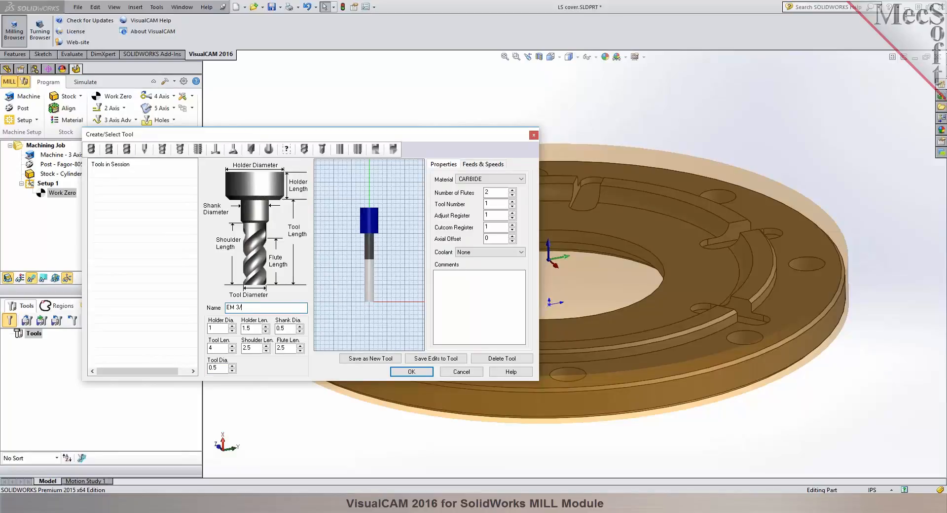
left_click(214, 367)
key("Tab")
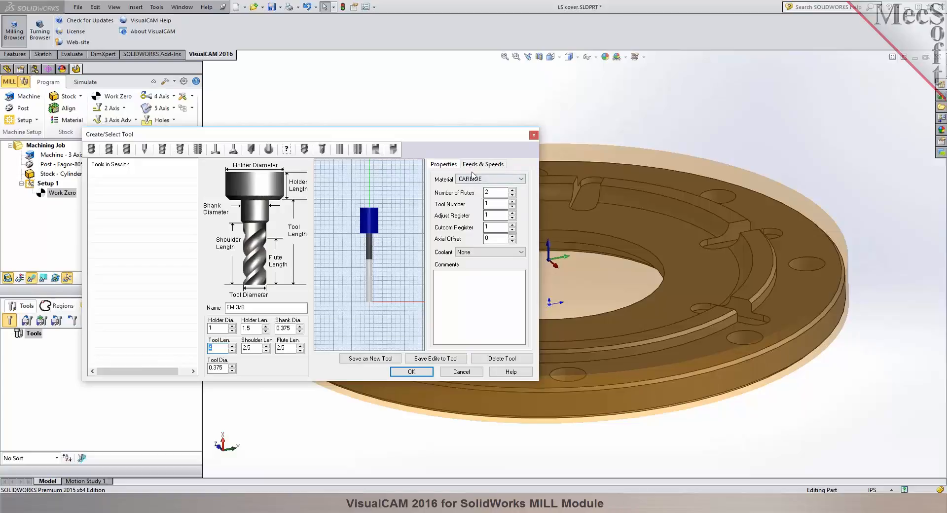
left_click(489, 253)
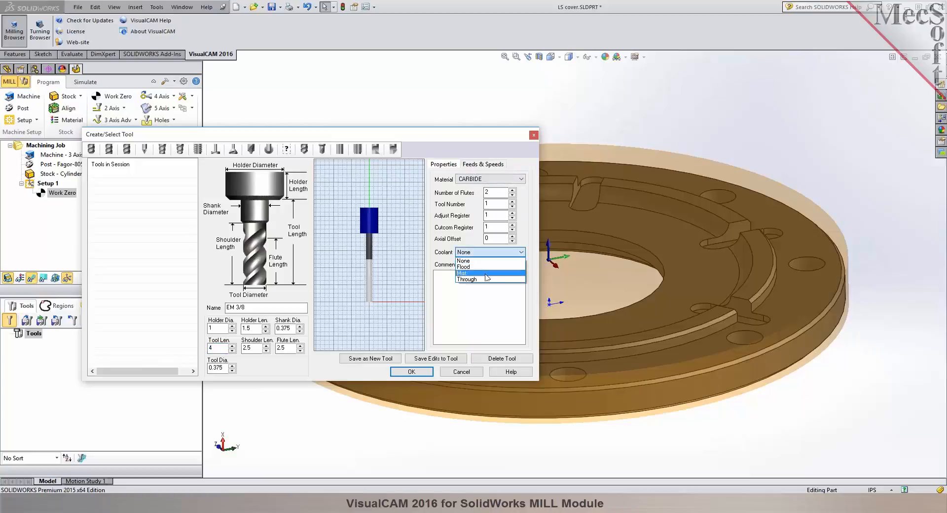
left_click(486, 267)
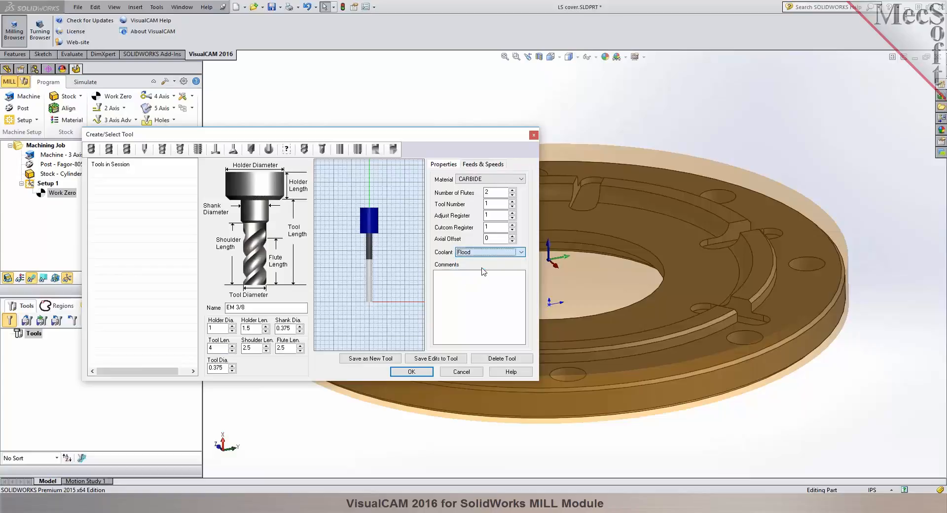
Load feeds and speeds from the table, lowering the surface speed to produce a 1909 RPM spindle speed and 38 in/min cut feed.
left_click(483, 166)
left_click(477, 341)
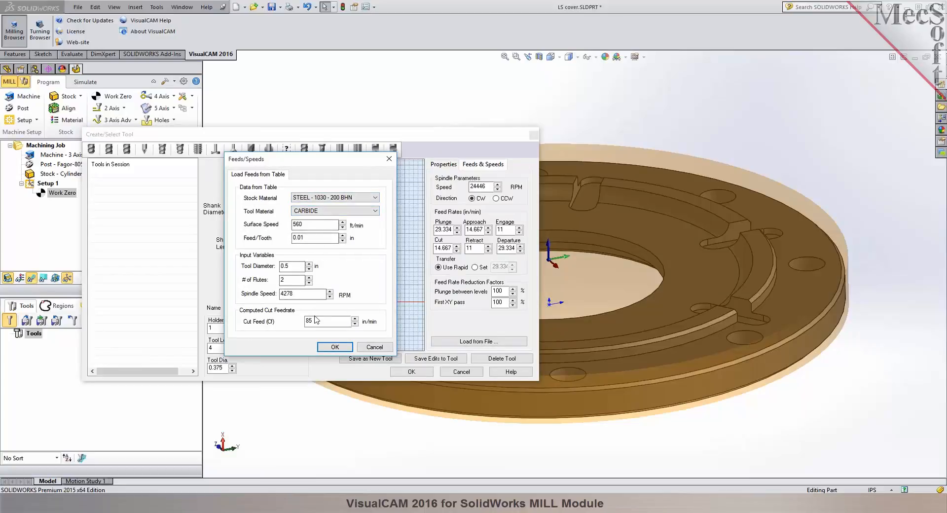
left_click_drag(298, 295, 265, 296)
left_click_drag(316, 224, 276, 222)
type("2")
left_click(336, 348)
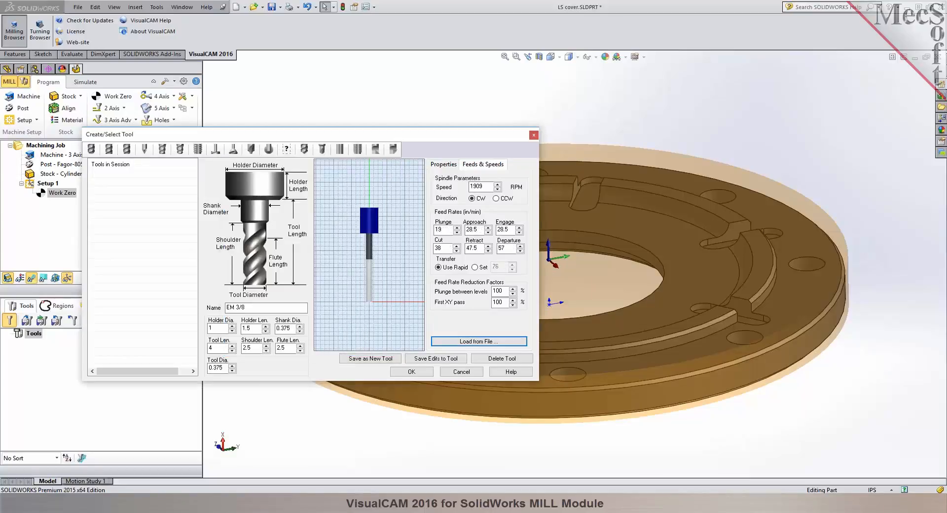
Save EM 3/8 as a new tool, close the tool definition and select it in the tool list.
left_click(368, 360)
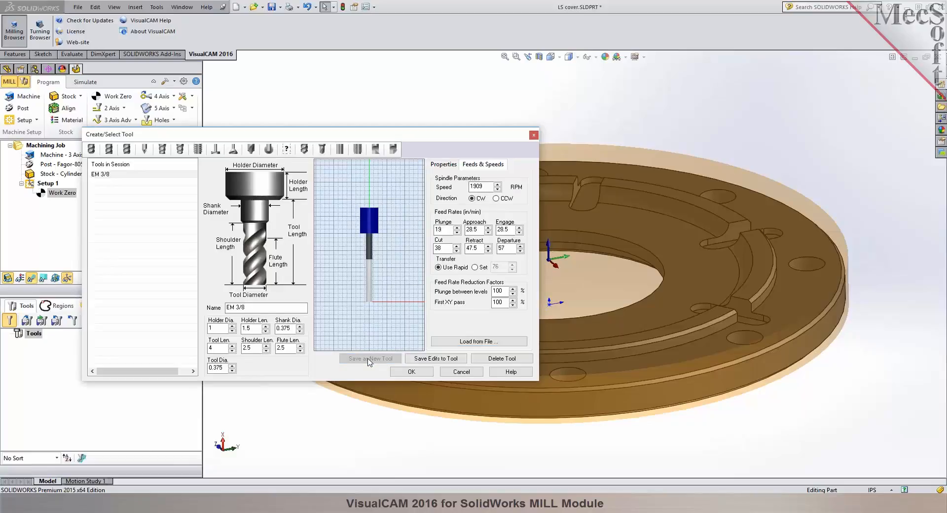
left_click(412, 372)
left_click(31, 344)
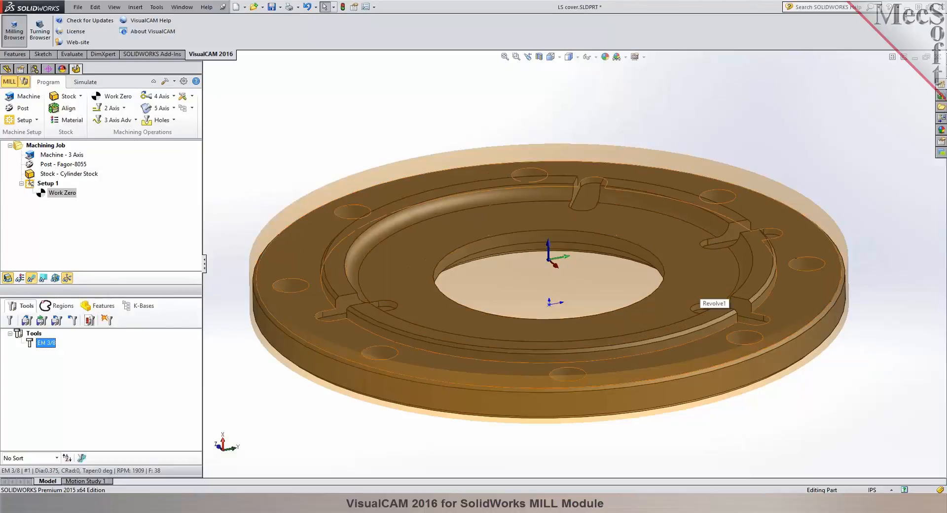
Redefine the cylinder stock to match the model's bounding cylinder, with radius 5.4375 and length 0.875 along Z.
left_click(60, 178)
right_click(60, 176)
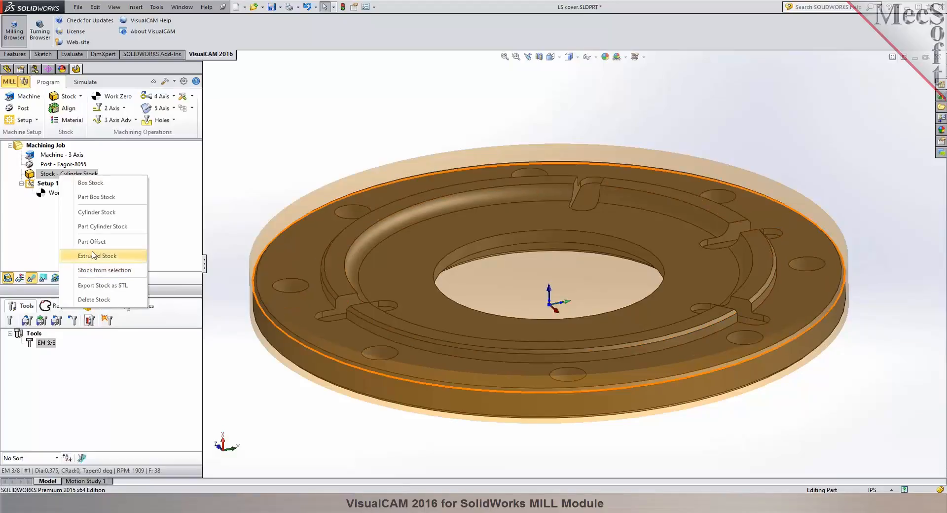
left_click(99, 213)
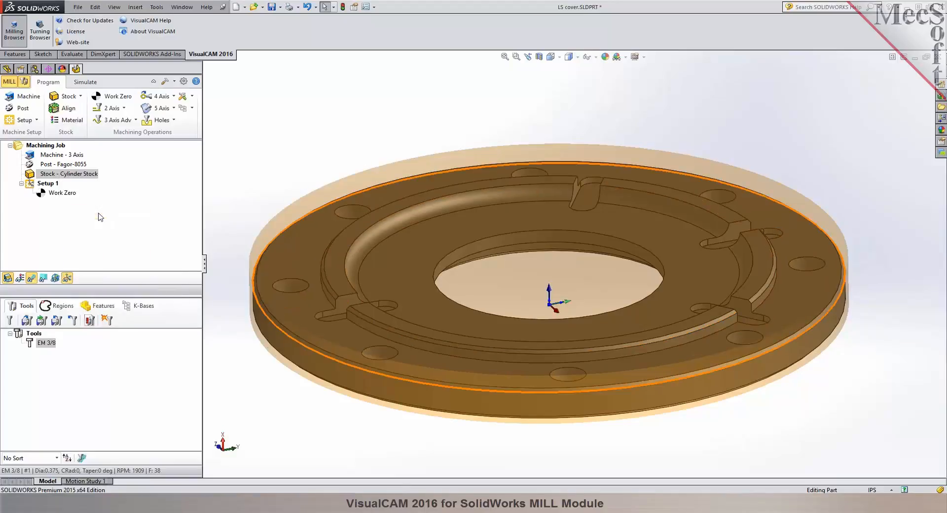
left_click(113, 285)
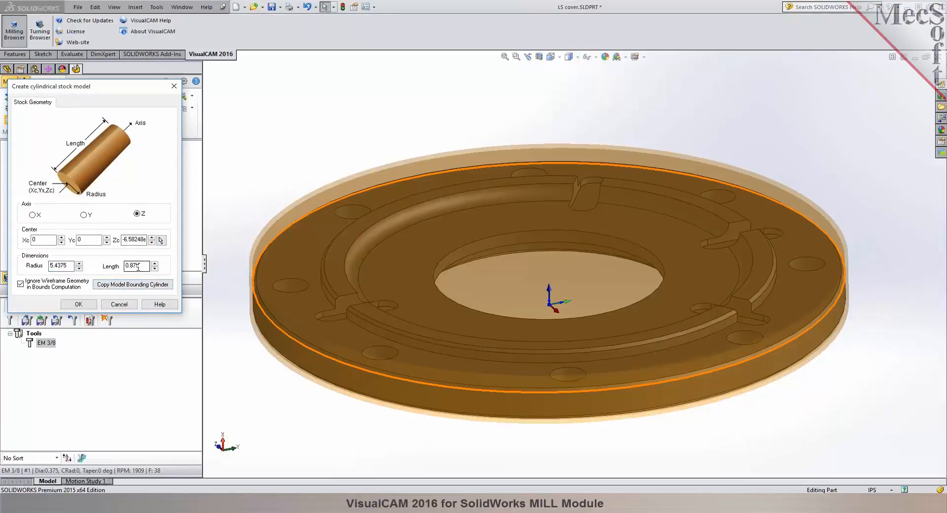
left_click(78, 305)
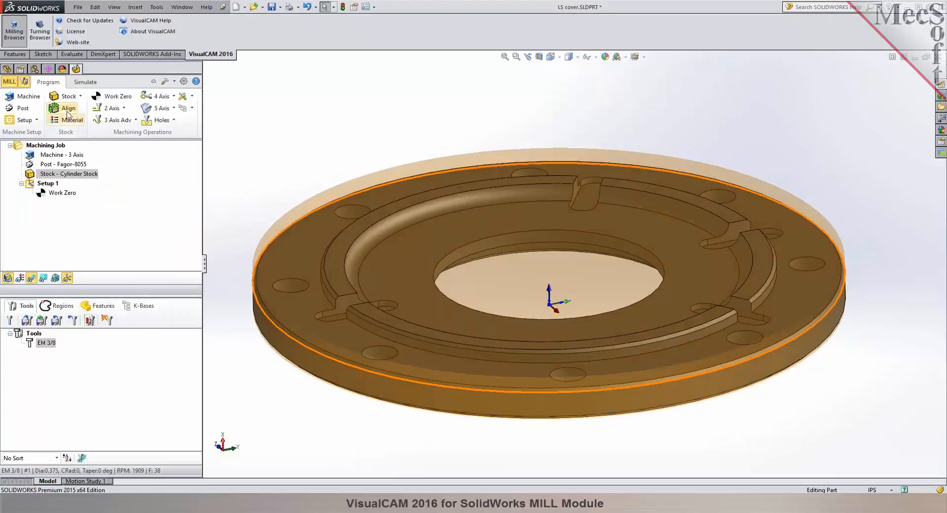
Edit the existing work zero under Setup 1 to use the stock box and regenerate it.
left_click(109, 98)
left_click(87, 358)
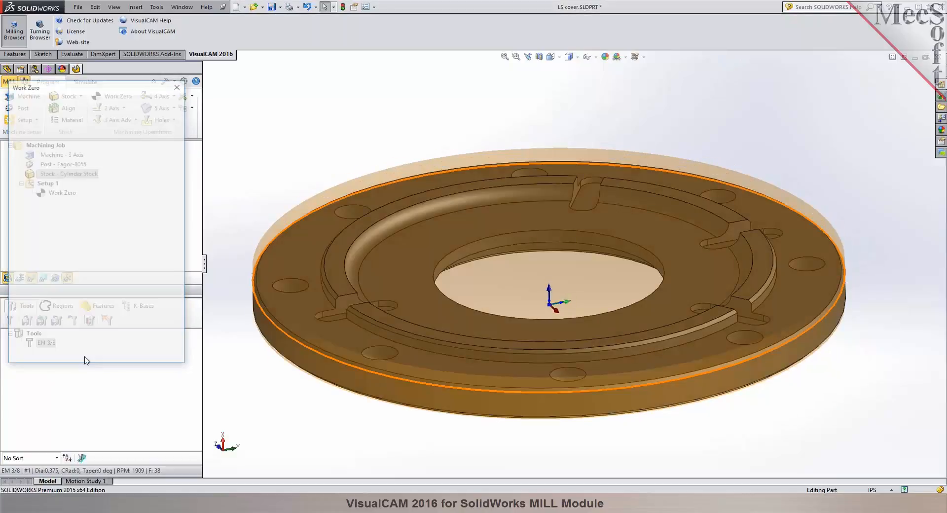
left_click(57, 195)
double_click(59, 194)
left_click(63, 204)
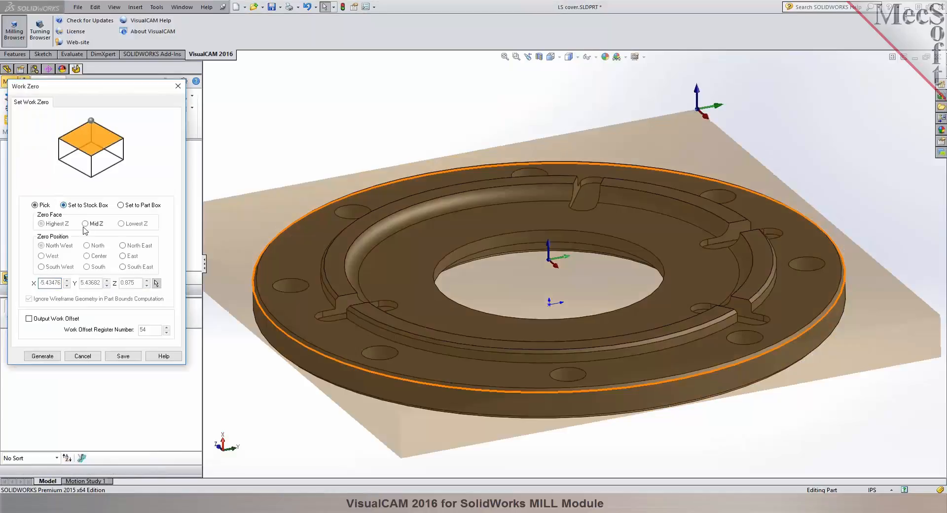
left_click(50, 356)
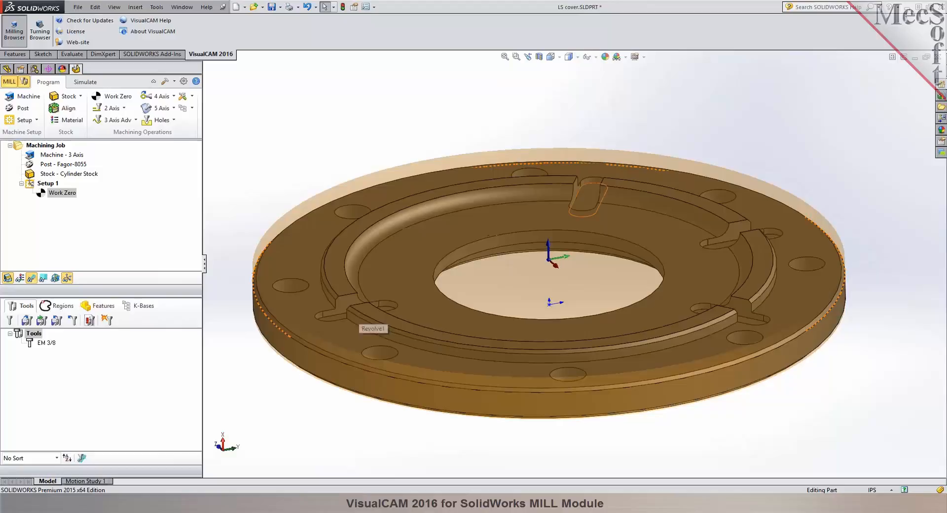
Make EM 3/8 the active tool and create a 2 1/2 Axis Pocketing operation.
left_click(743, 331)
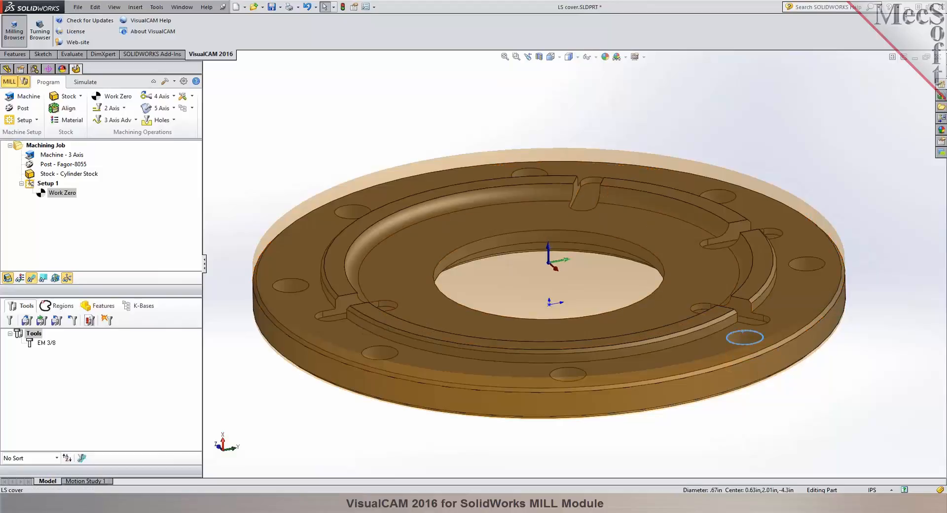
left_click(881, 365)
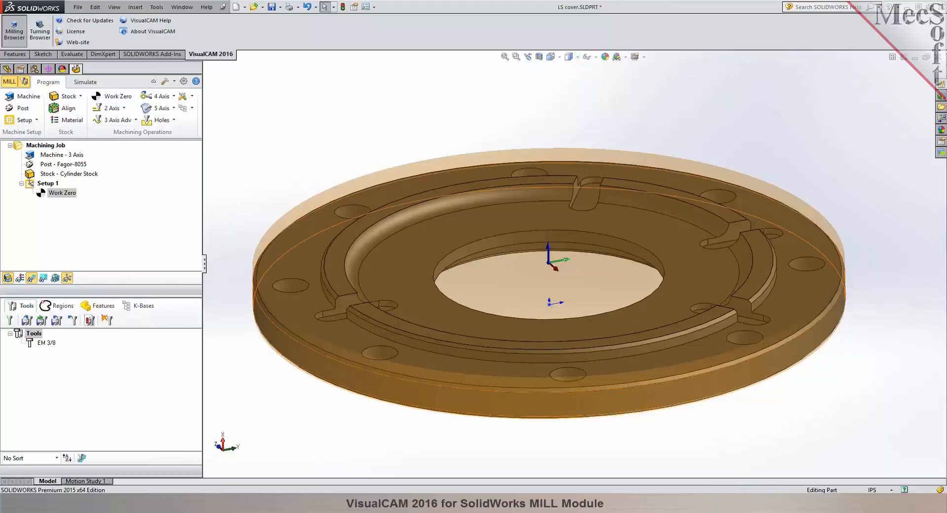
left_click(46, 343)
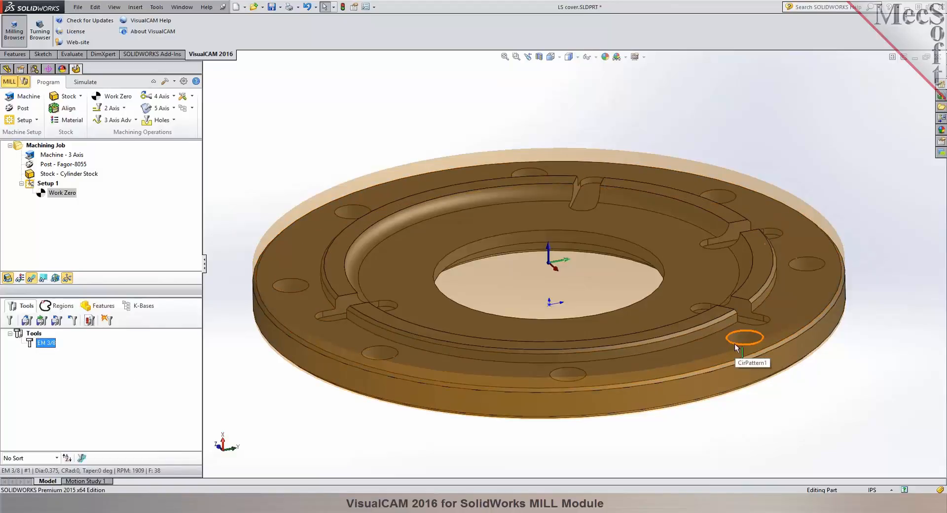
middle_click_drag(603, 310, 611, 375)
middle_click_drag(605, 365, 606, 339)
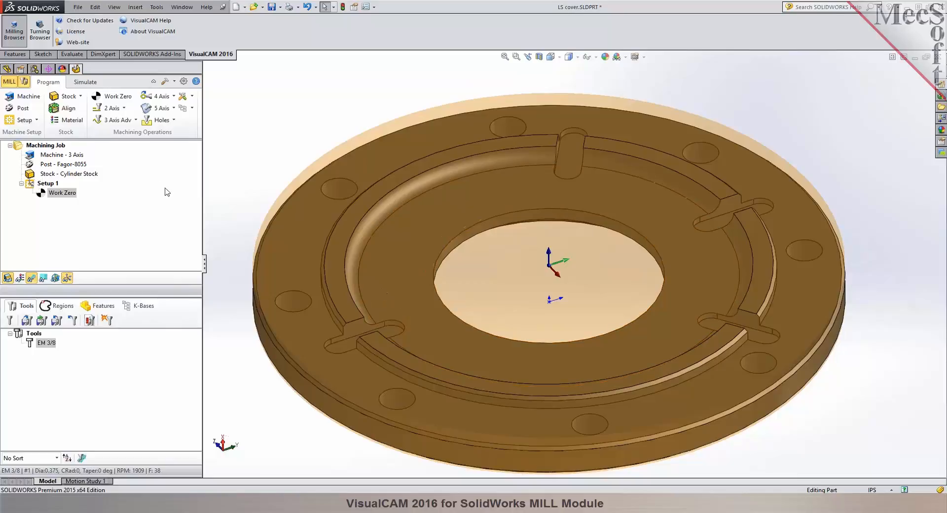
left_click(125, 108)
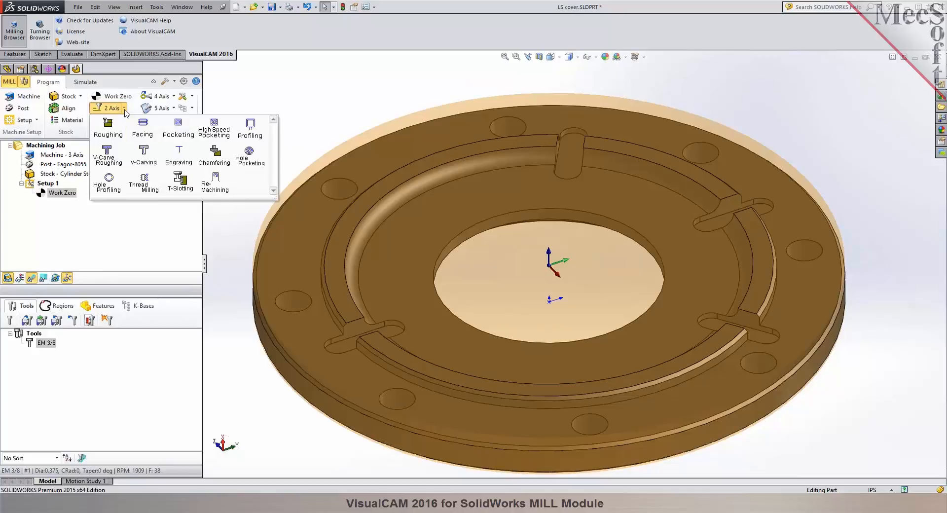
left_click(178, 127)
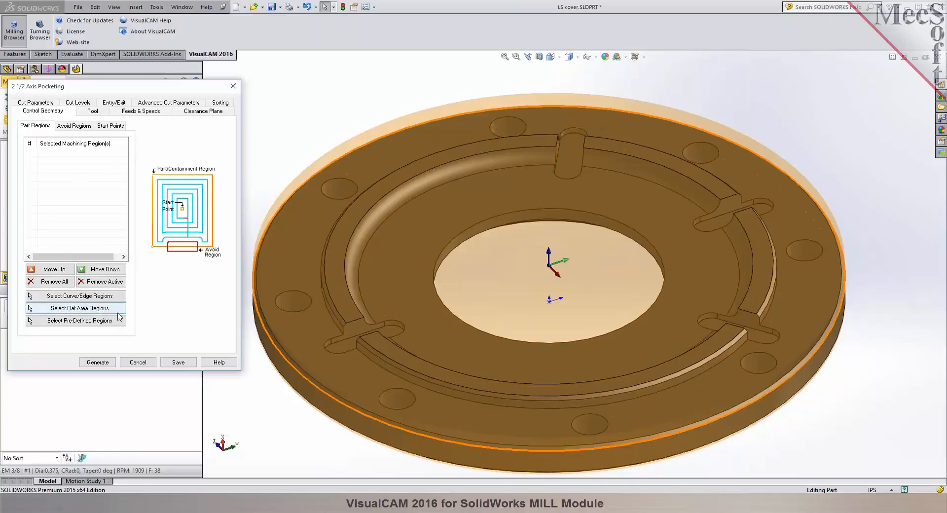
Select the closed bottom edges of all four slots in the cover as the pocketing part regions.
left_click(79, 297)
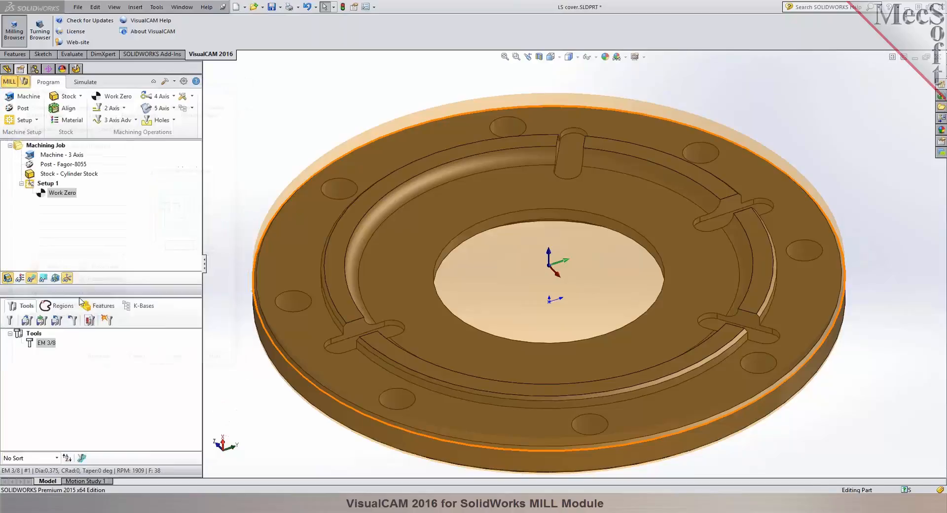
right_click(567, 135)
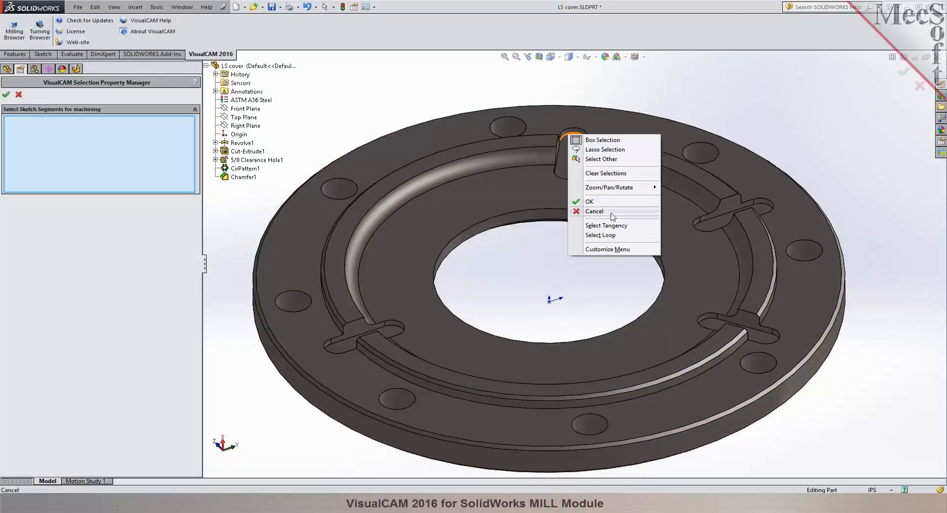
left_click(601, 235)
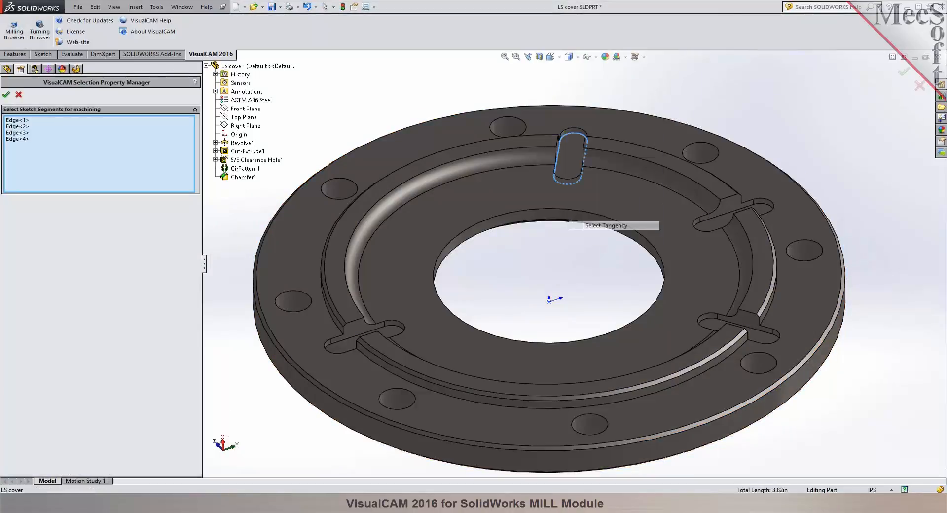
right_click(763, 203)
left_click(797, 304)
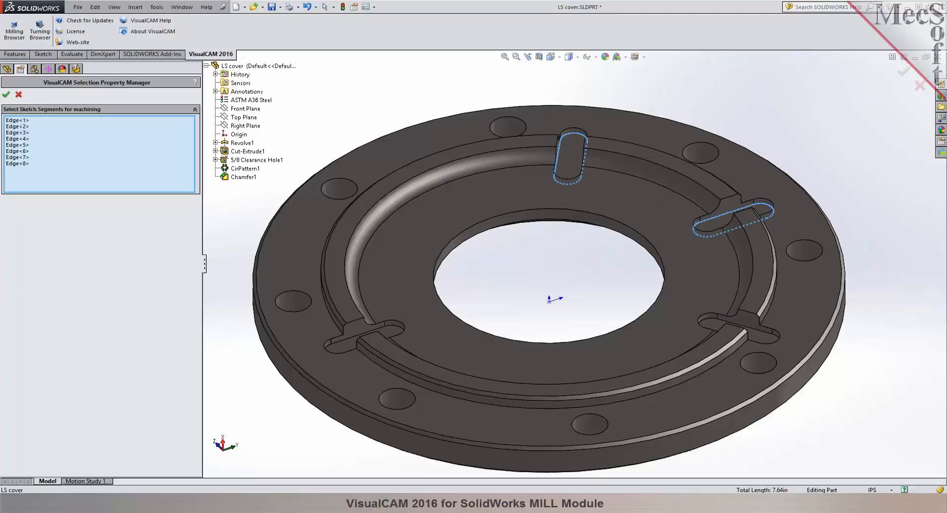
right_click(714, 318)
left_click(751, 410)
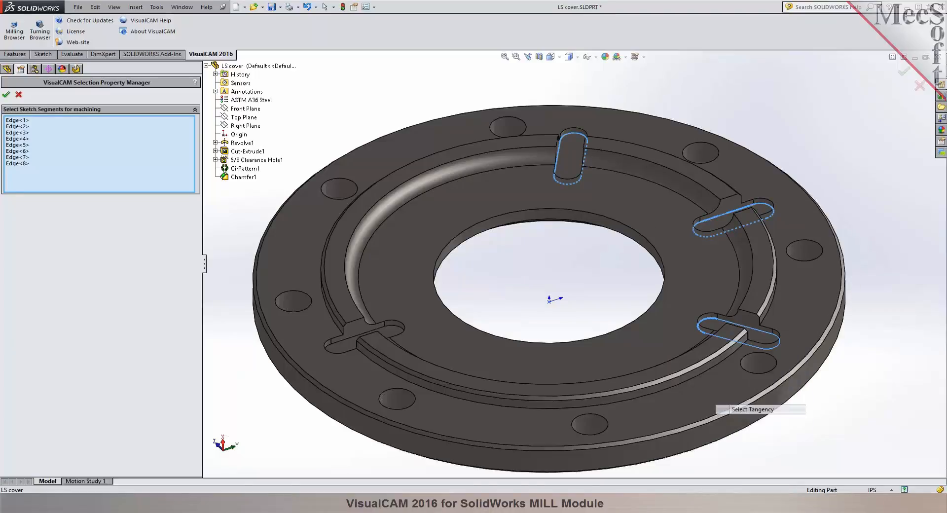
right_click(392, 326)
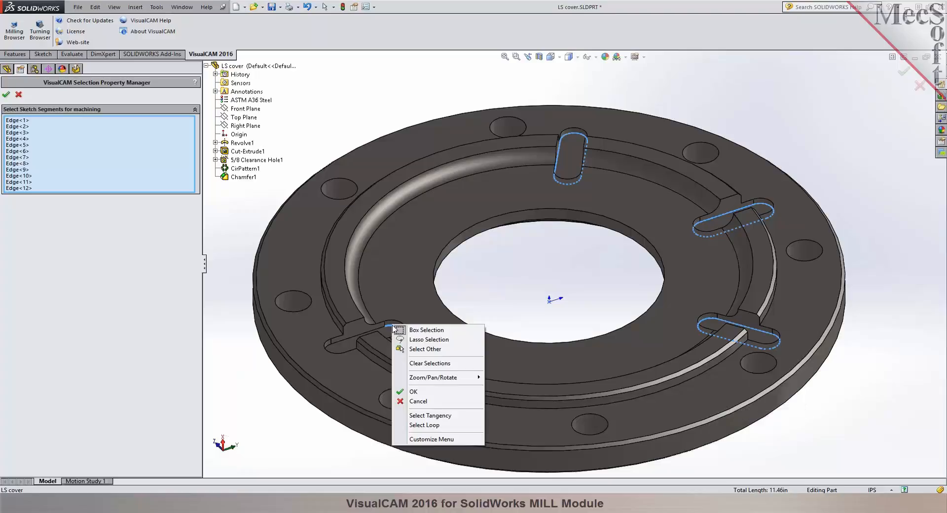
left_click(430, 415)
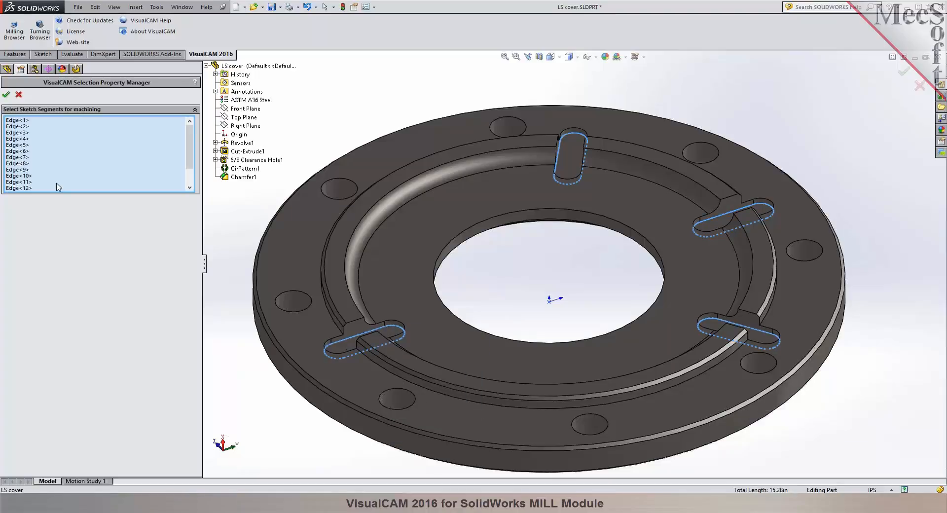
left_click(7, 94)
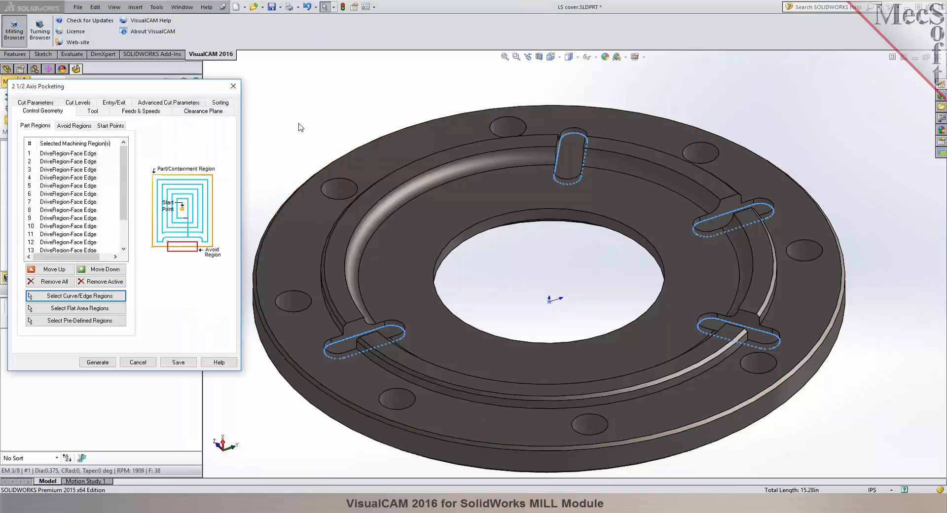
Choose the EM 3/8 tool for the pocketing operation and review its feeds and speeds.
mouse_move(306, 114)
middle_mouse_down()
mouse_move(307, 159)
mouse_move(307, 102)
middle_mouse_up()
mouse_move(124, 162)
left_mouse_down()
mouse_move(124, 195)
mouse_move(121, 146)
left_mouse_up()
left_click(85, 110)
left_click(49, 139)
left_click(145, 112)
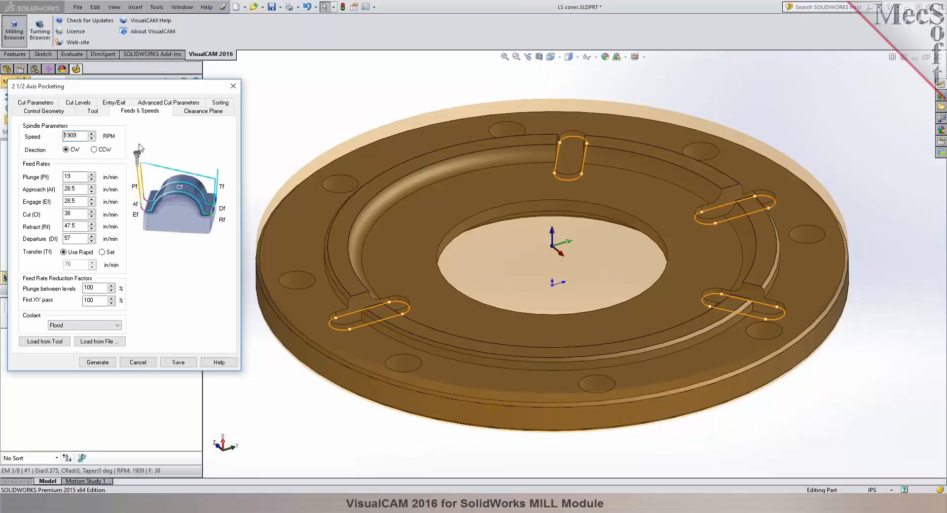
Define the pocketing clearance plane as Stock Max Z + Dist with a distance of 0.25.
left_click(205, 111)
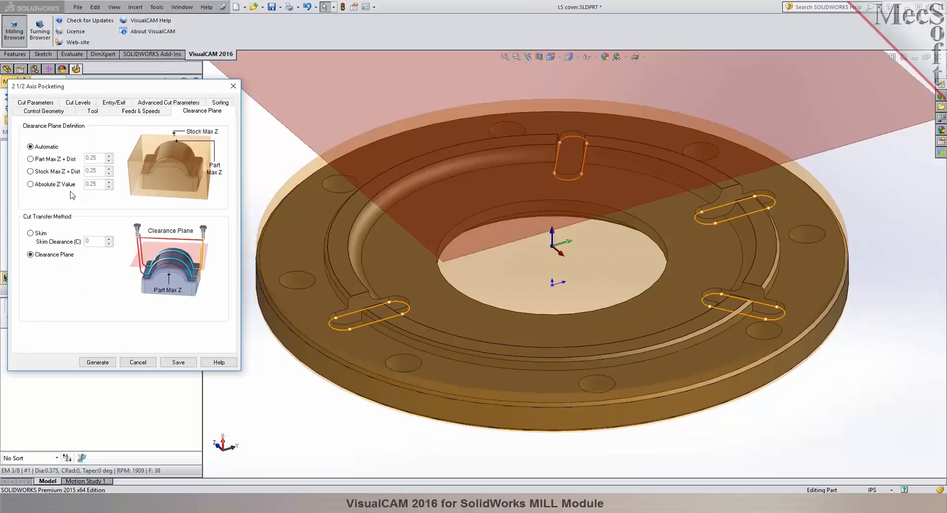
left_click(56, 175)
mouse_move(441, 226)
middle_mouse_down()
mouse_move(451, 158)
mouse_move(451, 210)
middle_mouse_up()
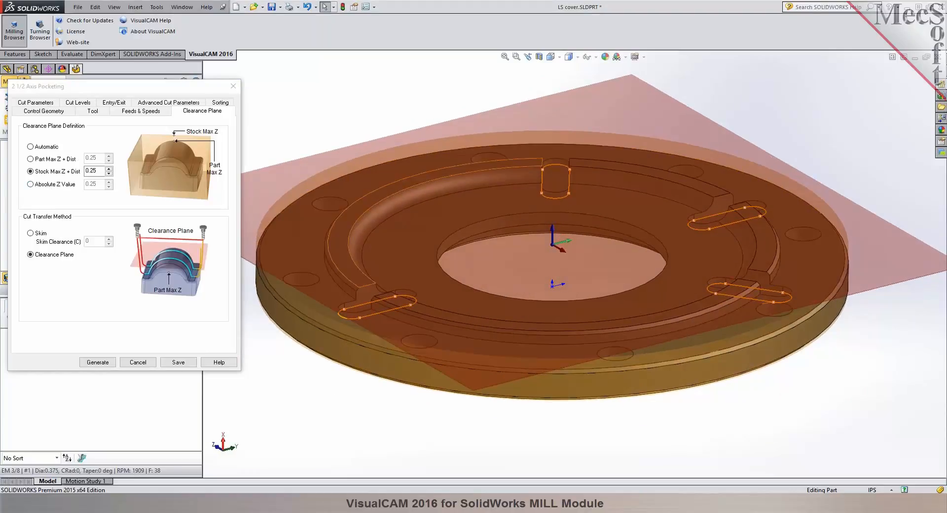
scroll(572, 254, "up", 3)
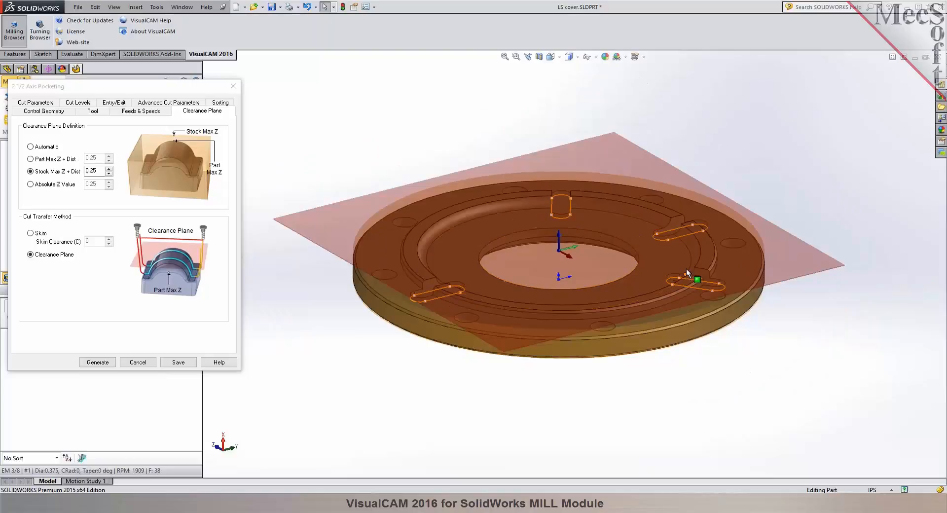
scroll(647, 254, "down", 1)
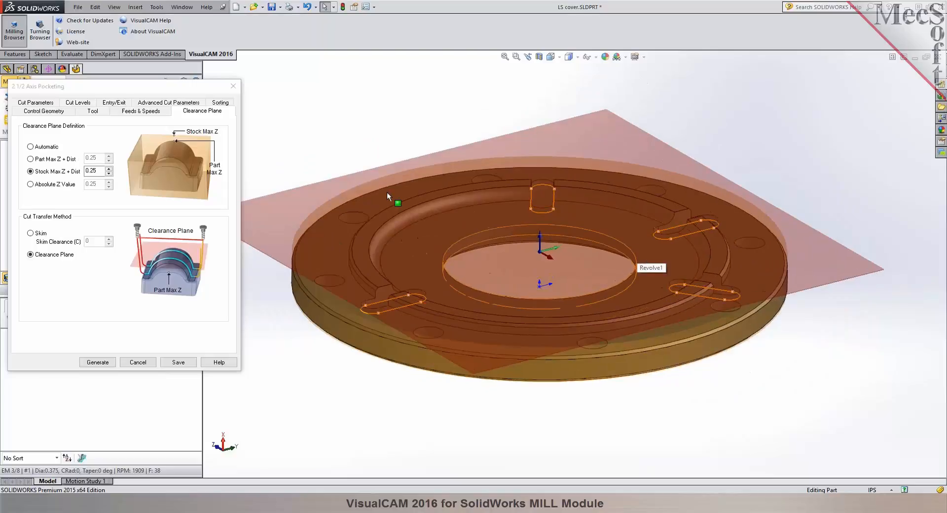
Set the pocketing cut parameters to tolerance 0.001, stock 0.015 and Climb (Down Cut) direction.
left_click(40, 103)
left_click(40, 104)
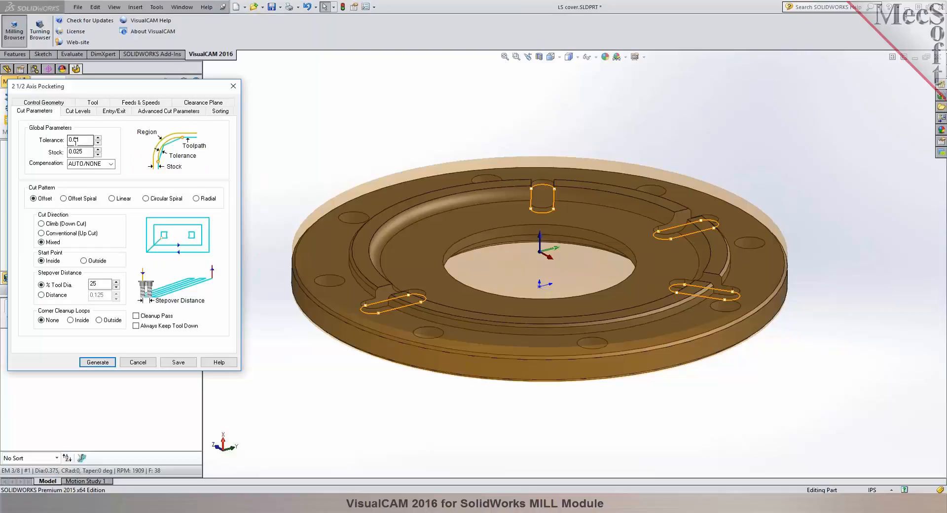
left_click_drag(92, 152, 61, 153)
scroll(528, 196, "down", 5)
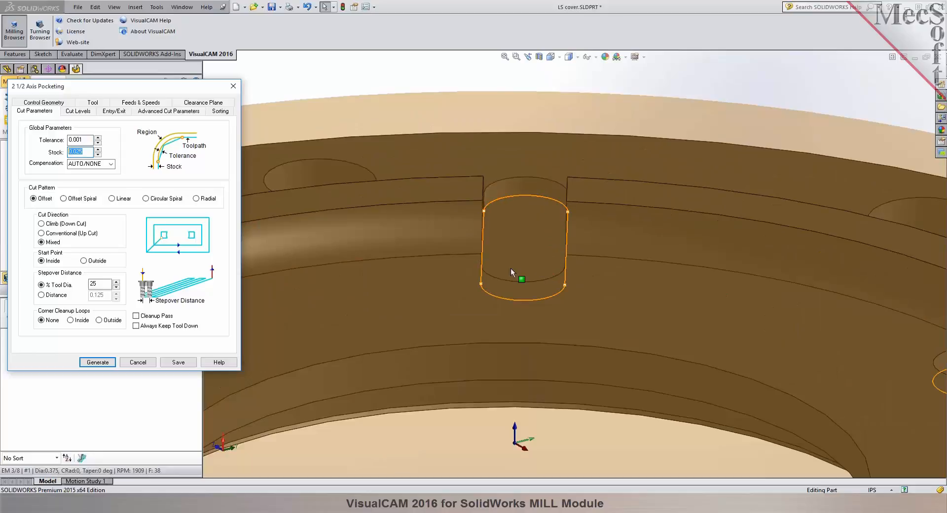
left_click(77, 151)
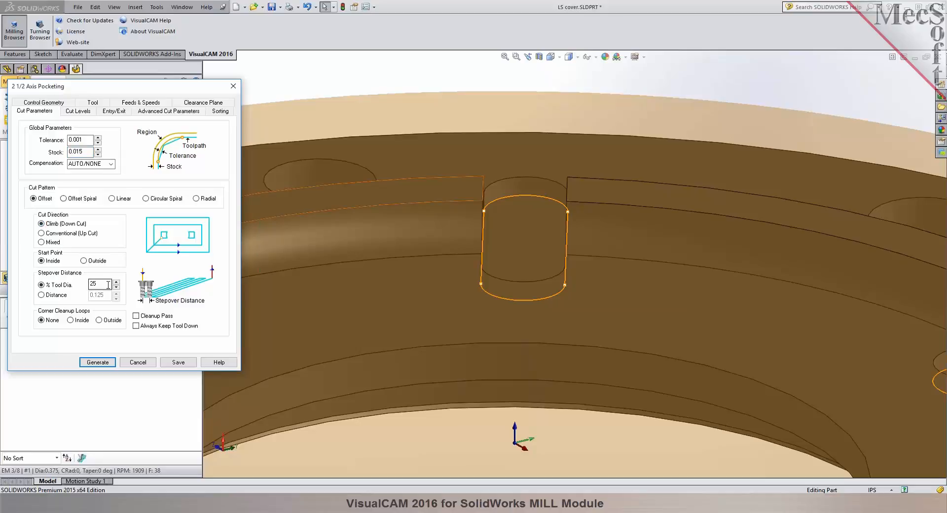
Locate the cut geometry At Bottom and pick the total cut depth of 0.375 from the raised rim's top face to the slot floor.
left_click(75, 111)
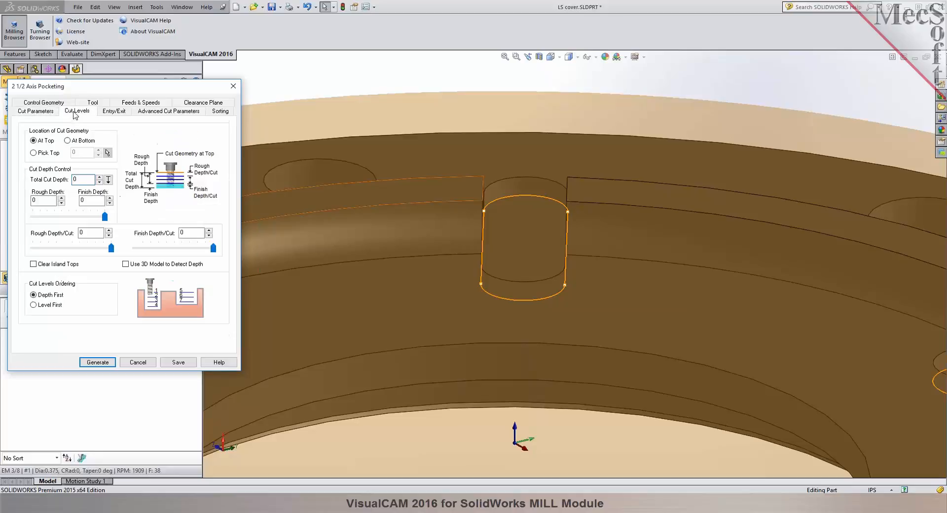
mouse_move(509, 252)
middle_mouse_down()
mouse_move(501, 209)
mouse_move(507, 259)
middle_mouse_up()
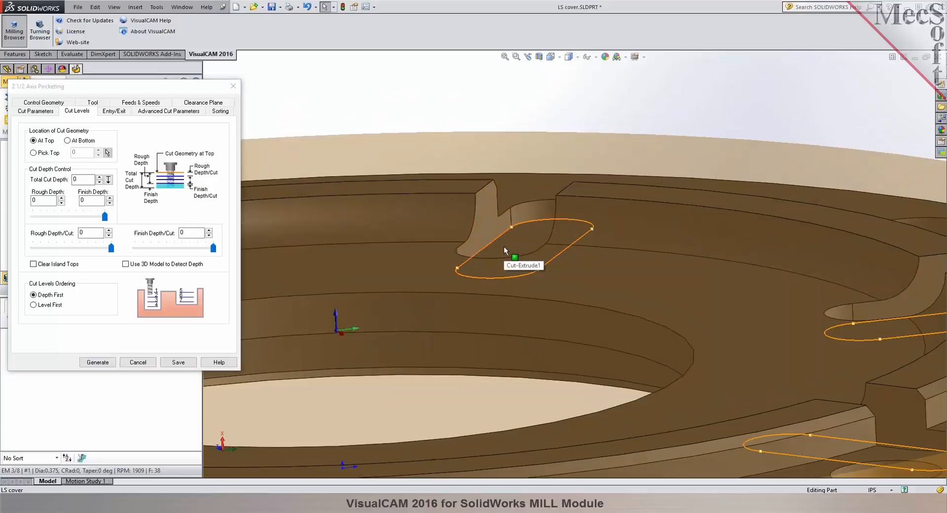
left_click(68, 140)
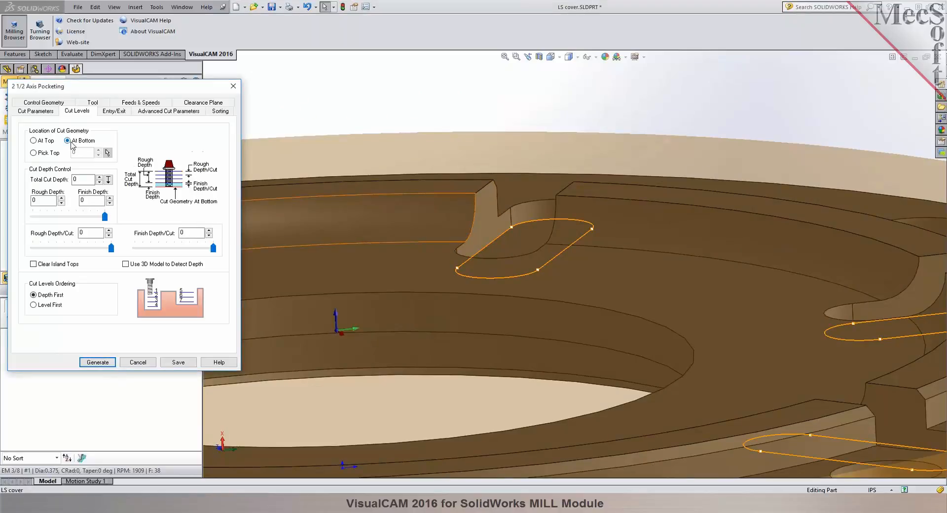
left_click(108, 181)
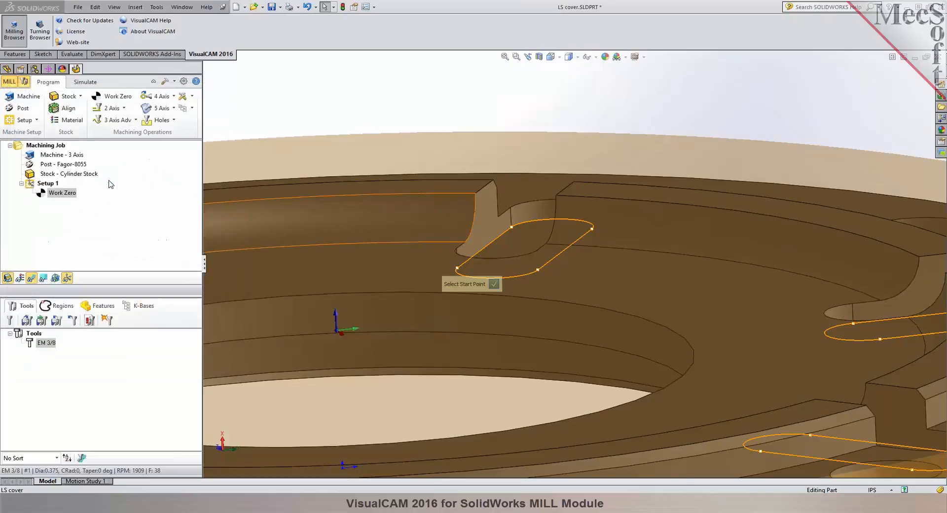
left_click(450, 179)
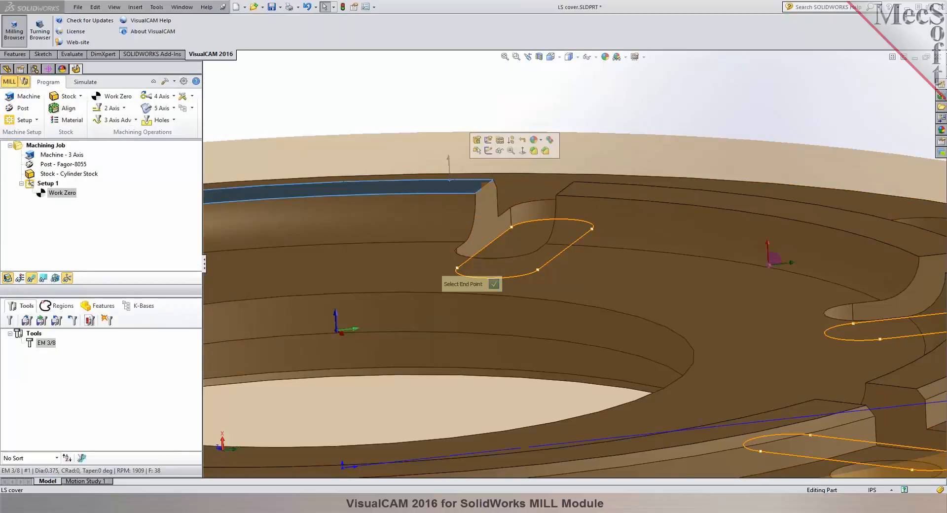
left_click(520, 238)
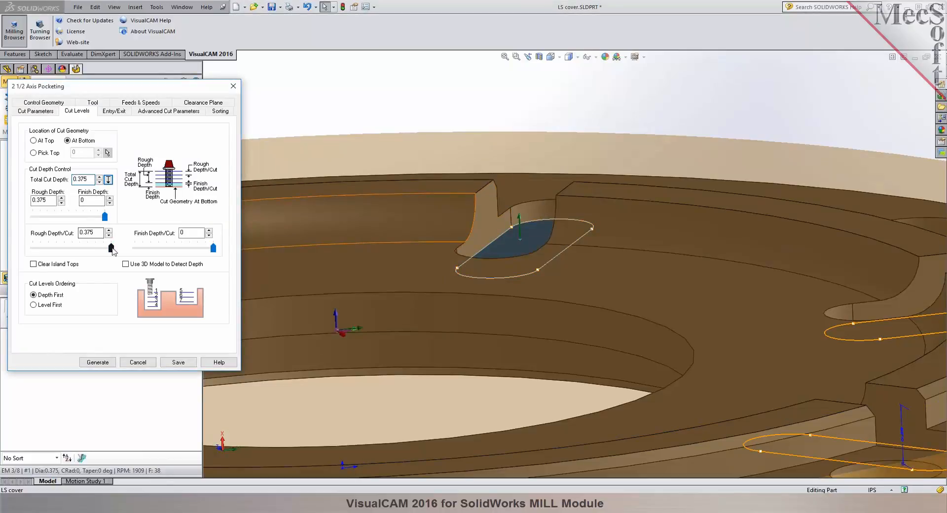
Reduce the rough depth per cut to give several cut levels, keep the entry/exit settings, and generate the pocketing toolpath.
left_click_drag(113, 252, 50, 255)
left_click(114, 111)
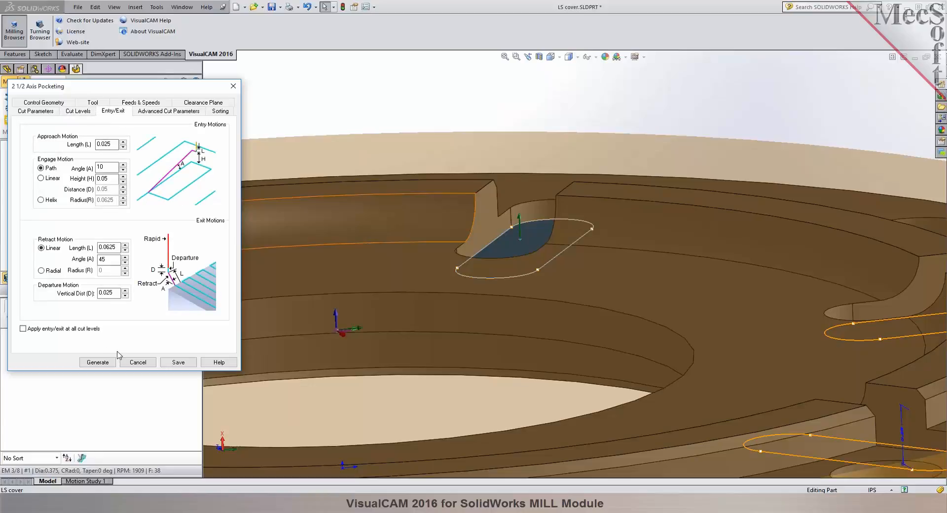
left_click(105, 362)
Examine the generated pocketing toolpath in all four slots, including its cut levels and the rapid moves between slots.
middle_click_drag(463, 119, 469, 202)
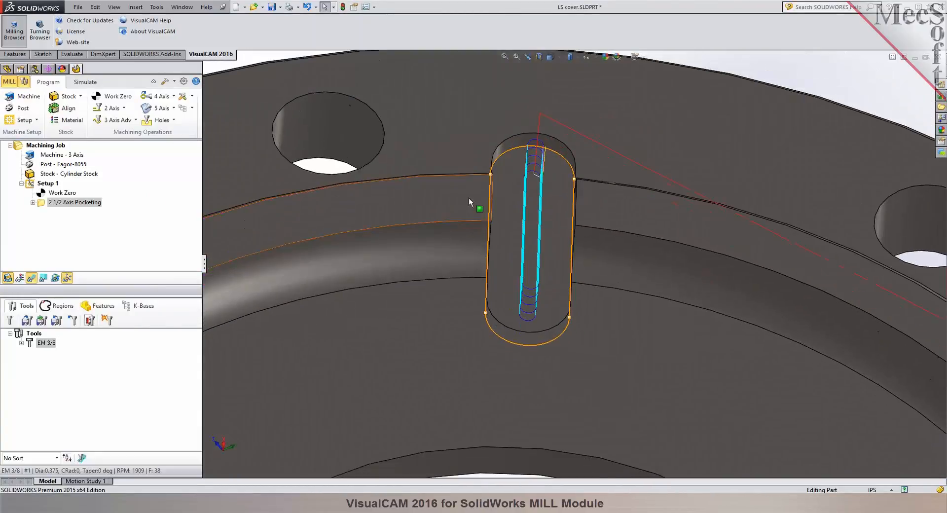
scroll(469, 202, "up", 8)
scroll(528, 305, "down", 2)
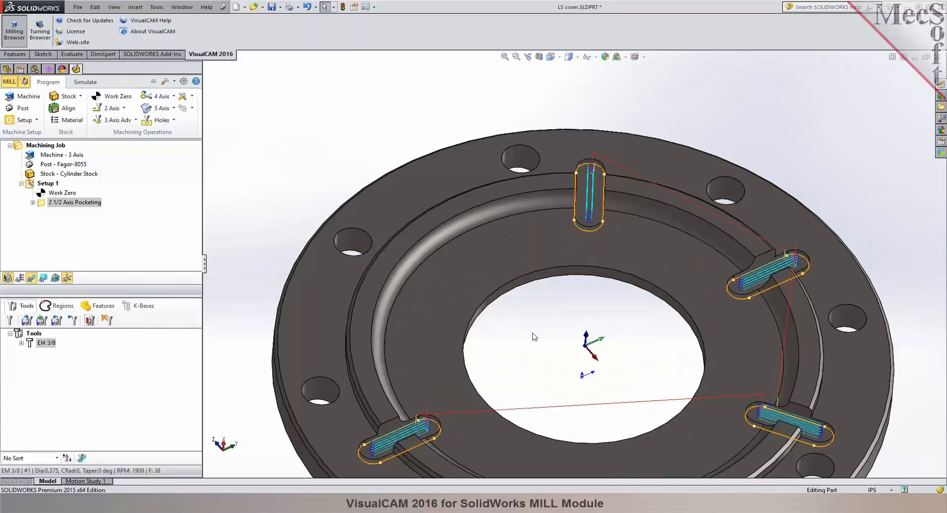
scroll(585, 343, "down", 3)
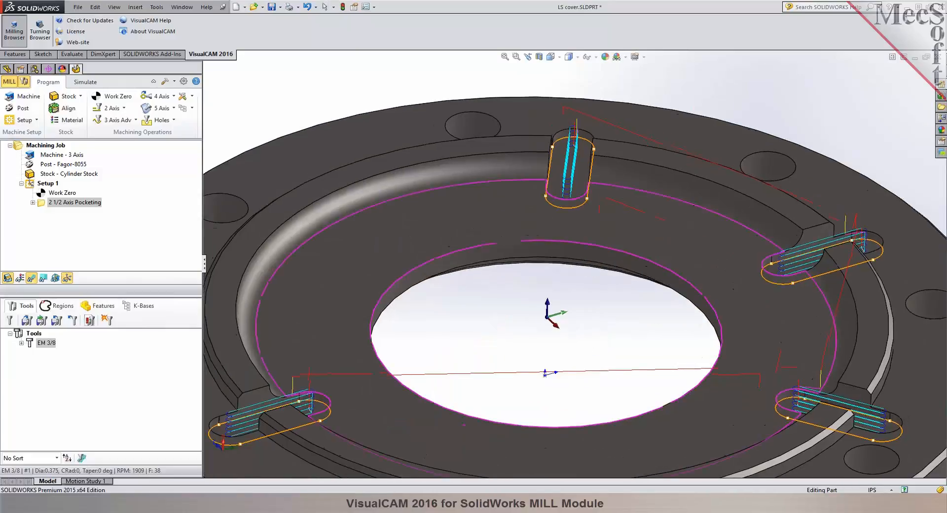
scroll(747, 302, "up", 5)
scroll(748, 302, "down", 3)
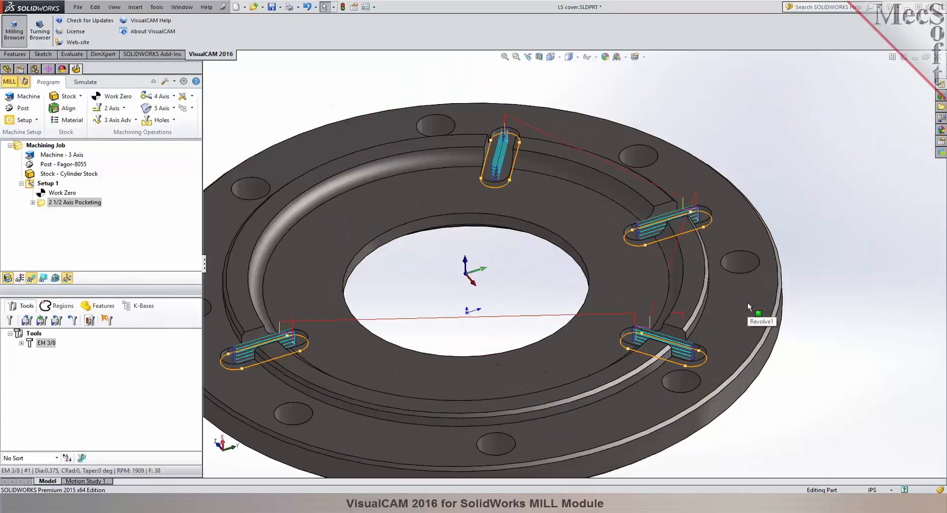
scroll(488, 308, "up", 3)
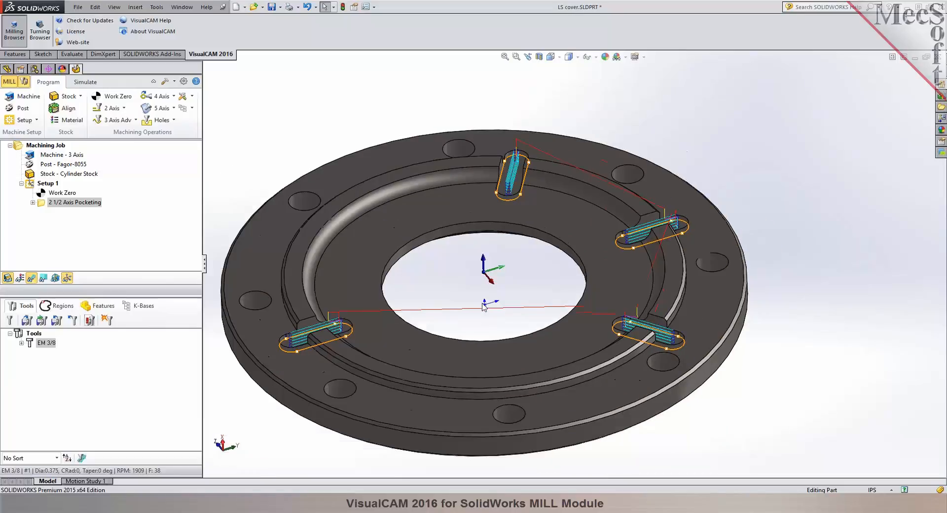
scroll(448, 306, "down", 4)
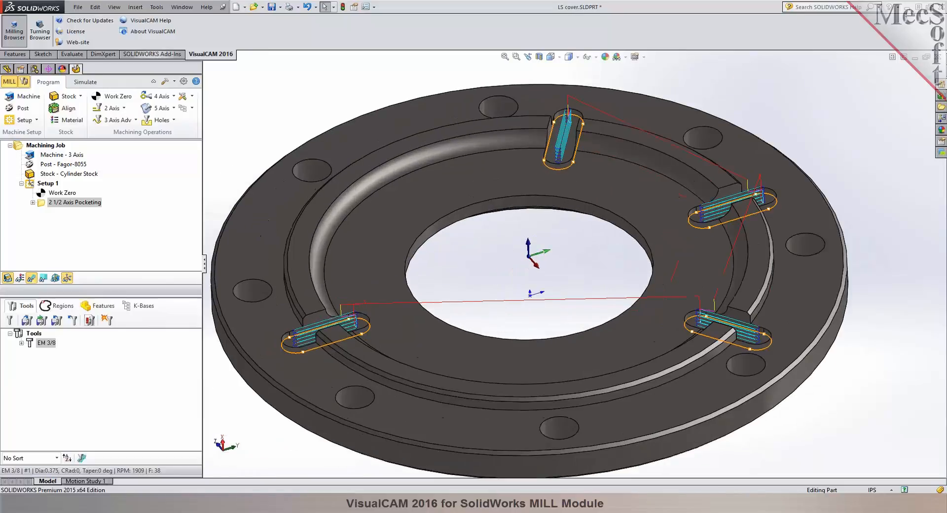
Simulate the 2 1/2 Axis Pocketing operation on the cylinder stock.
left_click(85, 83)
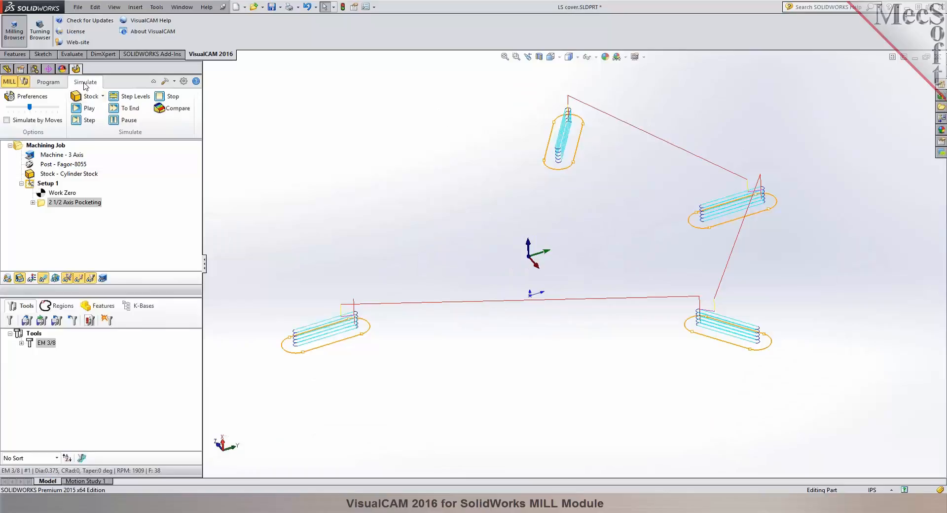
left_click(42, 206)
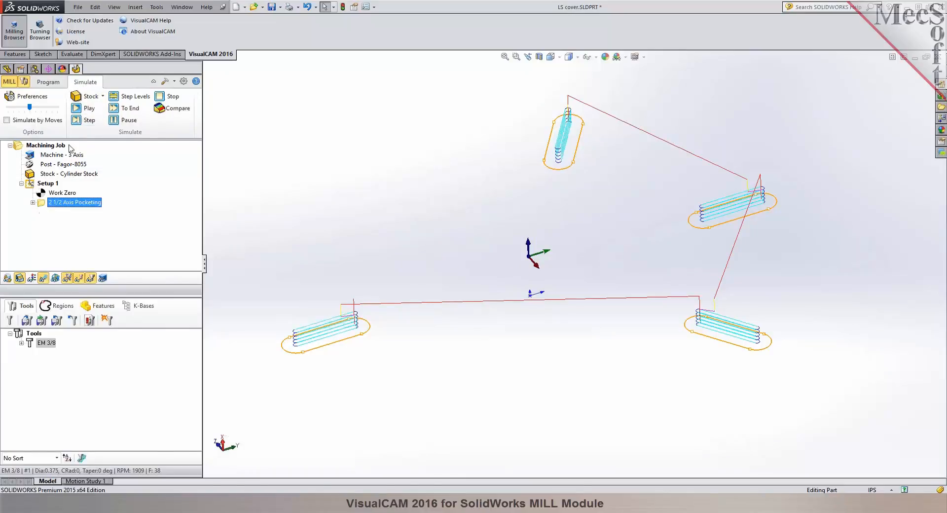
left_click(85, 108)
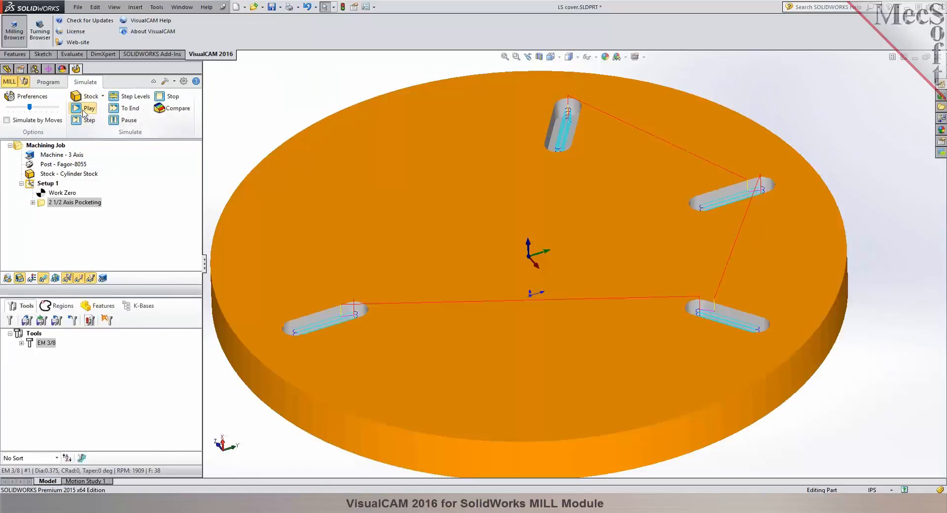
mouse_move(288, 104)
middle_mouse_down()
mouse_move(290, 165)
mouse_move(288, 103)
middle_mouse_up()
Return to programming mode and hide the stock so only the part and toolpath are displayed.
left_click(48, 84)
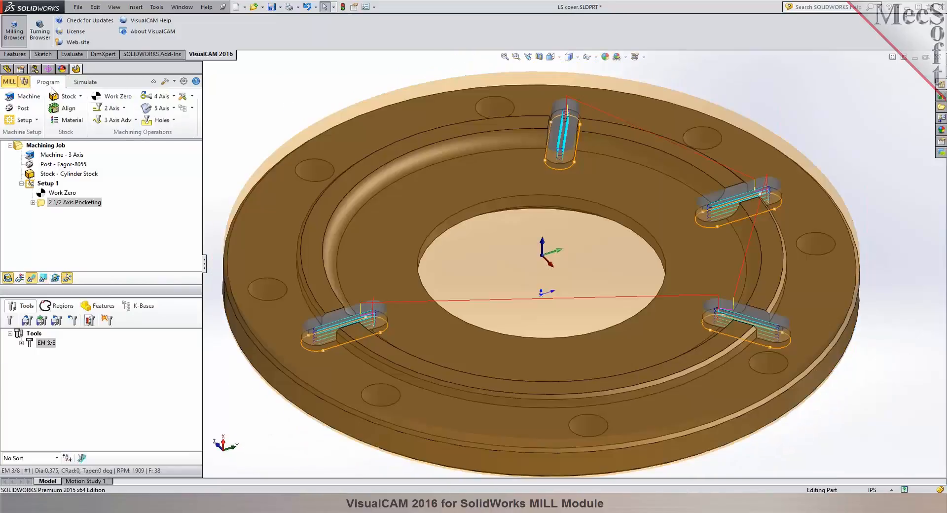
left_click(7, 279)
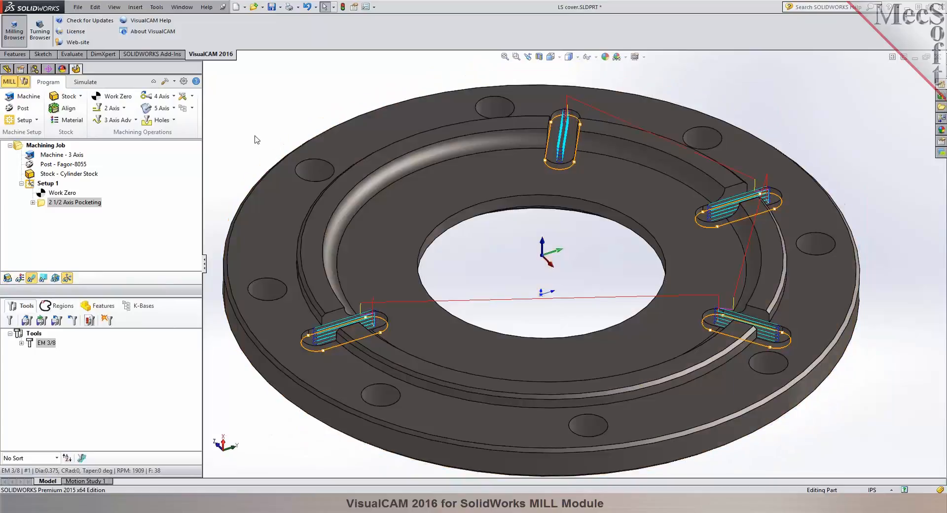
middle_click_drag(303, 143, 303, 136)
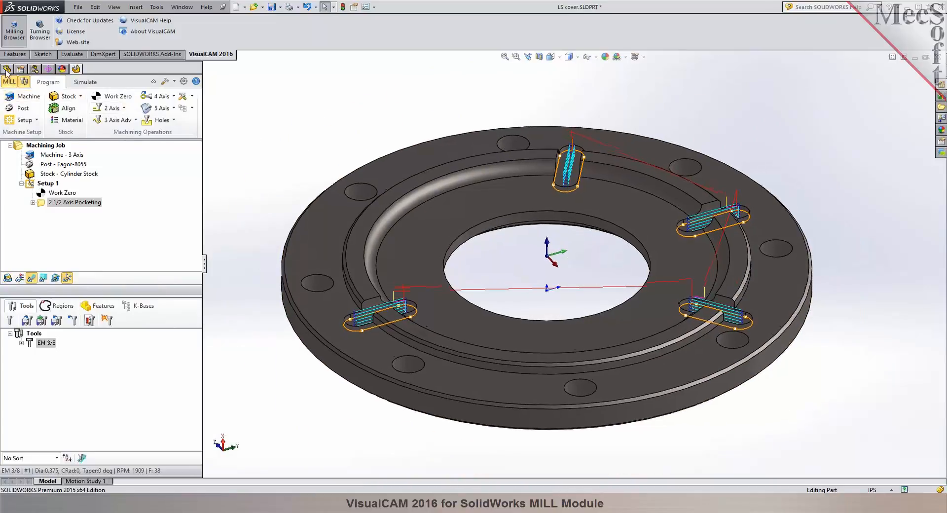
Suppress the Cut-Extrude1, CirPattern1 and 5/8 Clearance Hole1 features of the LS cover.
left_click(6, 70)
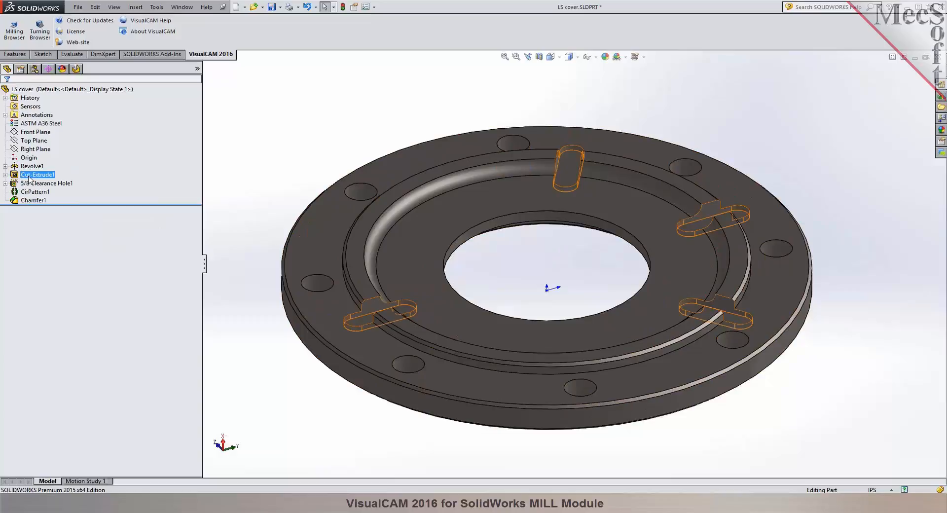
left_click(29, 177)
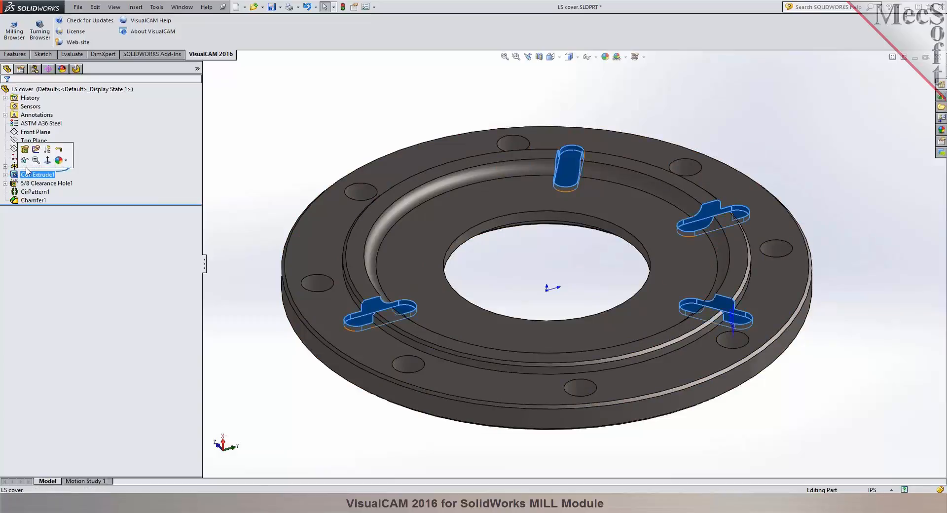
left_click(48, 150)
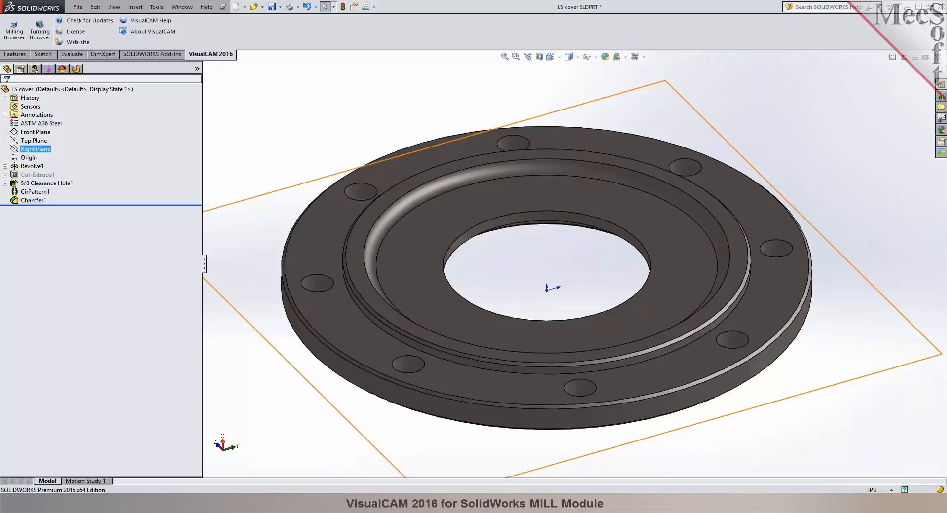
left_click(33, 187)
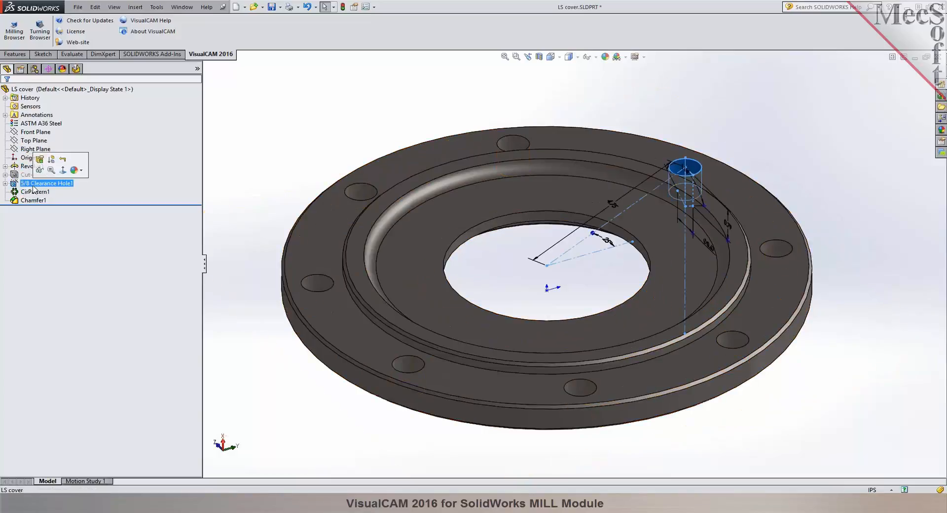
left_click(31, 193)
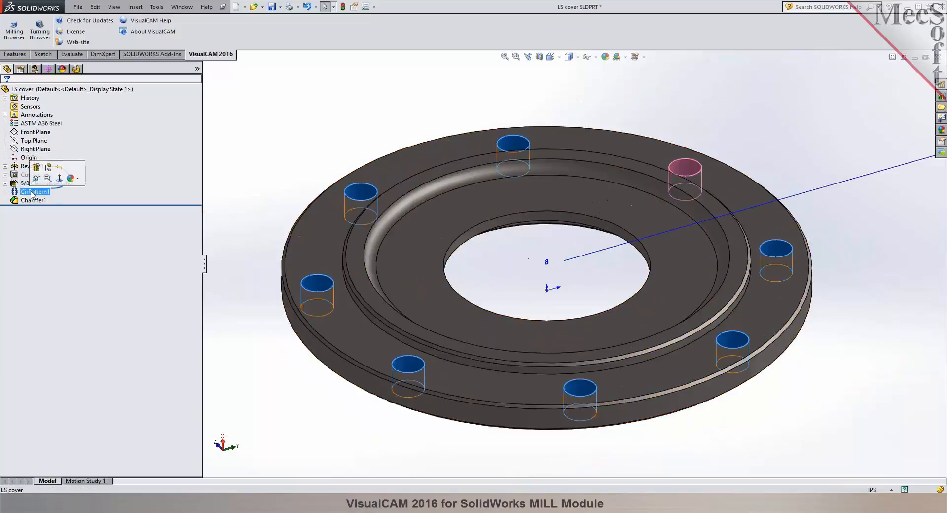
left_click(48, 167)
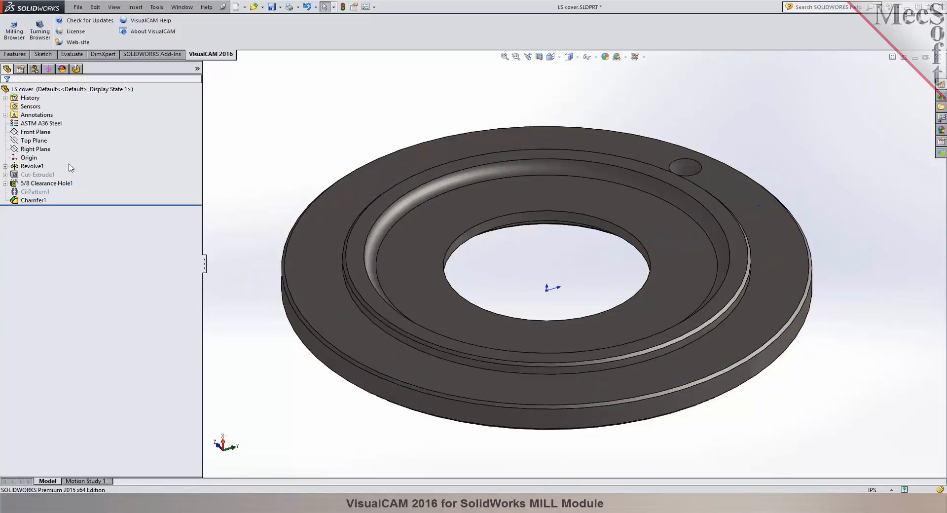
left_click(47, 183)
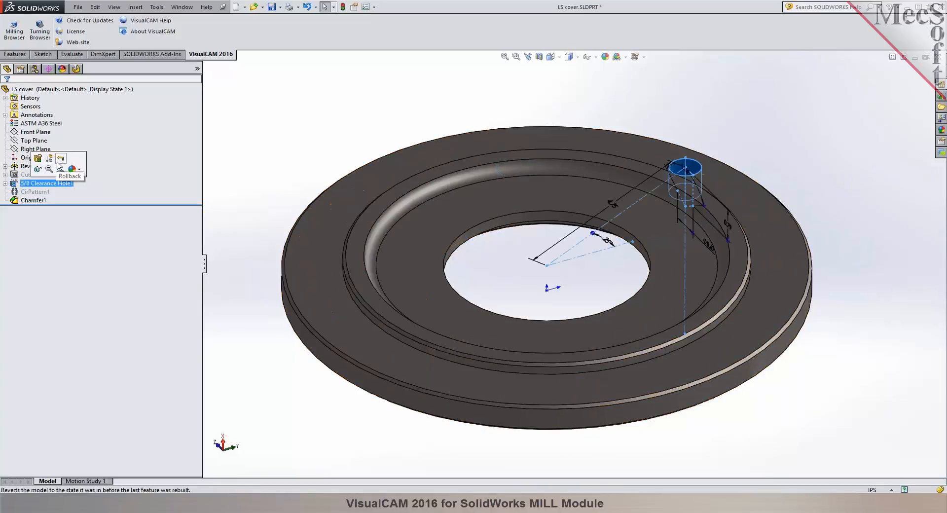
left_click(49, 158)
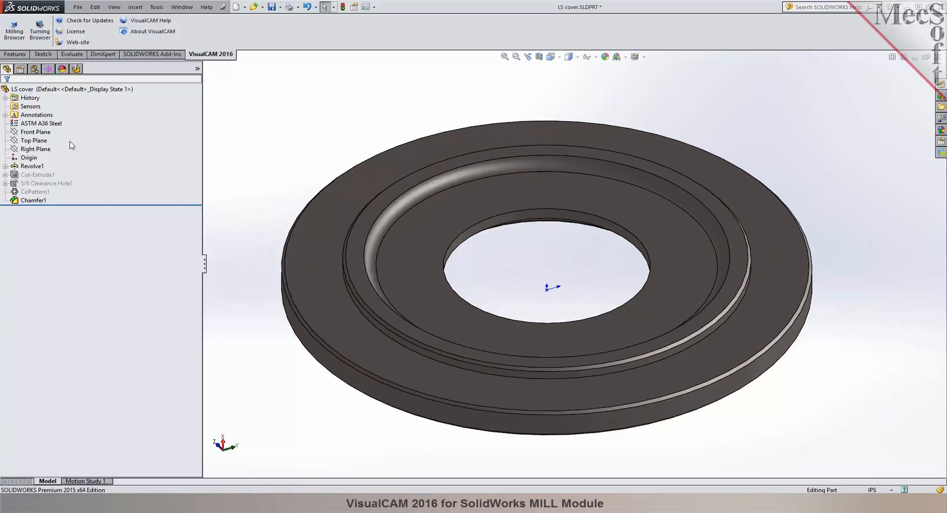
Try to create the stock from selection using the Revolve1 and Chamfer1 features.
left_click(30, 166)
left_click(33, 200, "ctrl")
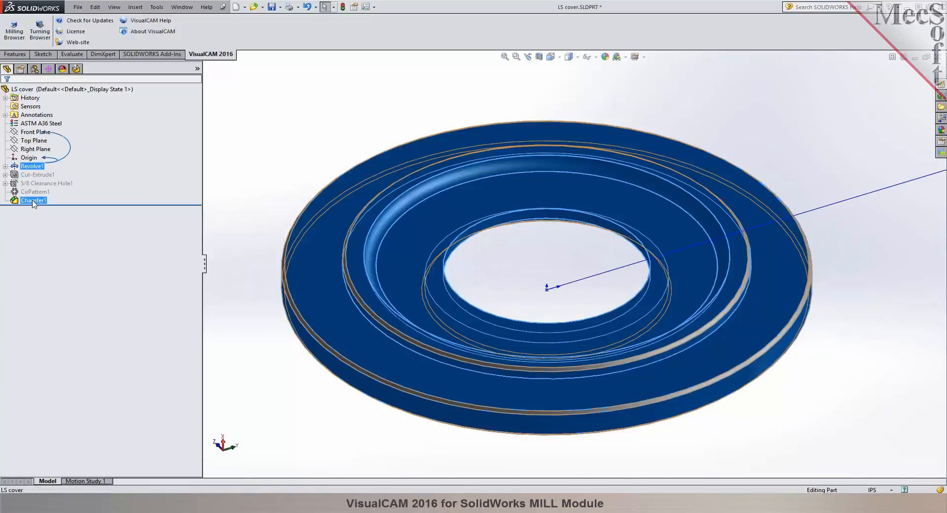
left_click(32, 201)
left_click(31, 166)
left_click(35, 202, "ctrl")
middle_click_drag(259, 127, 264, 119)
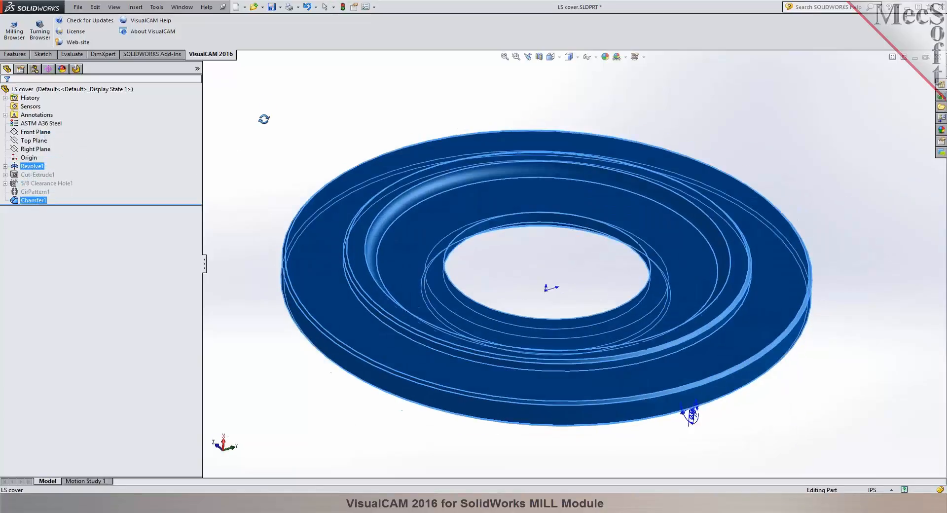
left_click(14, 31)
left_click(81, 96)
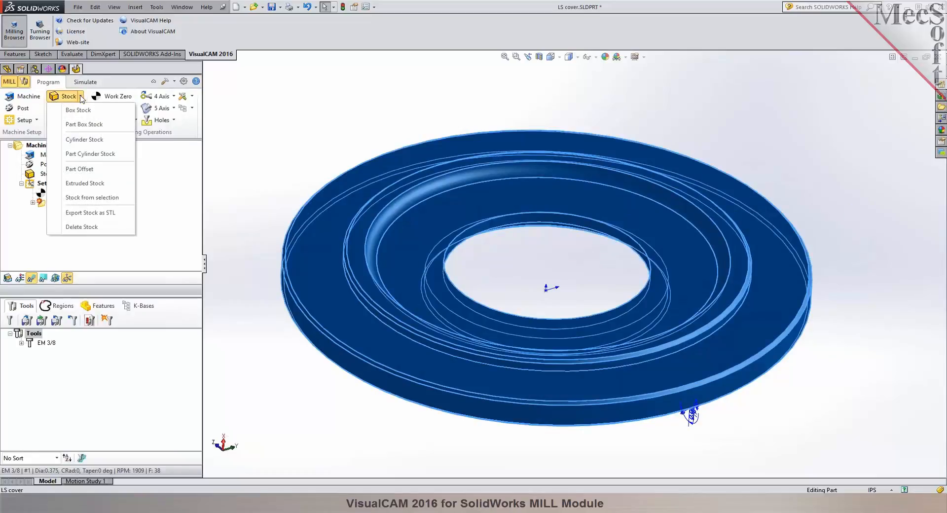
left_click(98, 198)
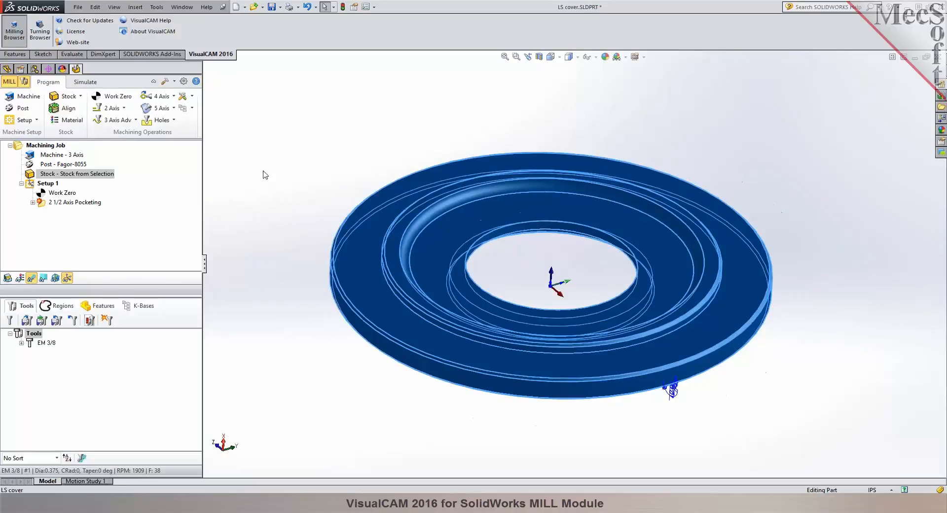
left_click(265, 175)
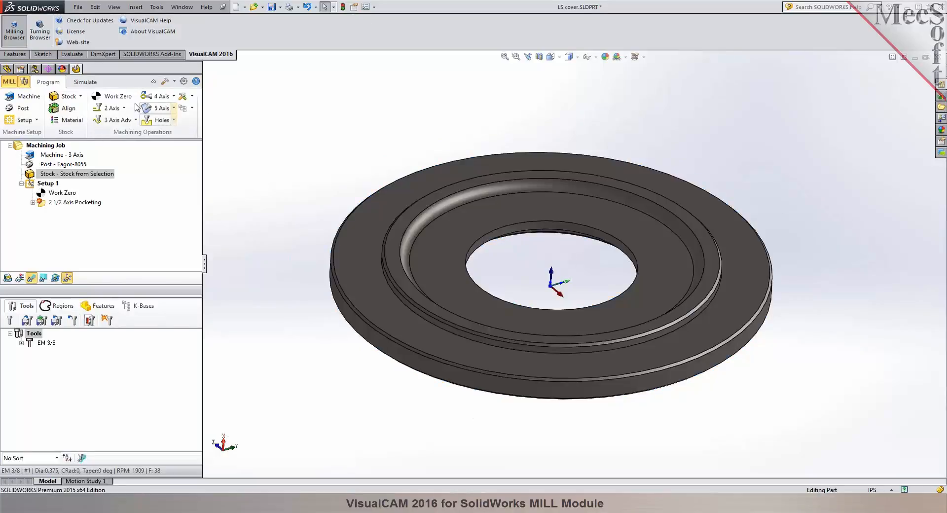
Check the selection-based stock in the simulation display and delete it from the machining job.
left_click(88, 83)
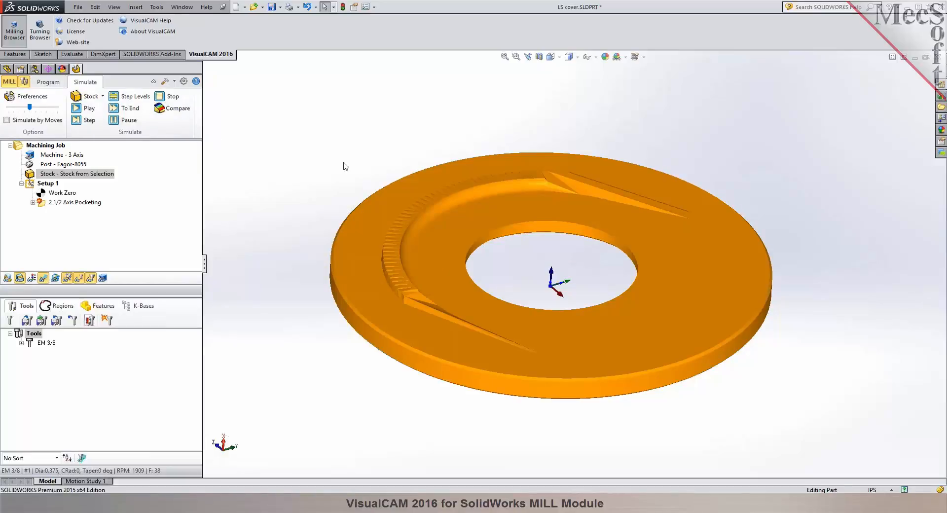
left_click(57, 87)
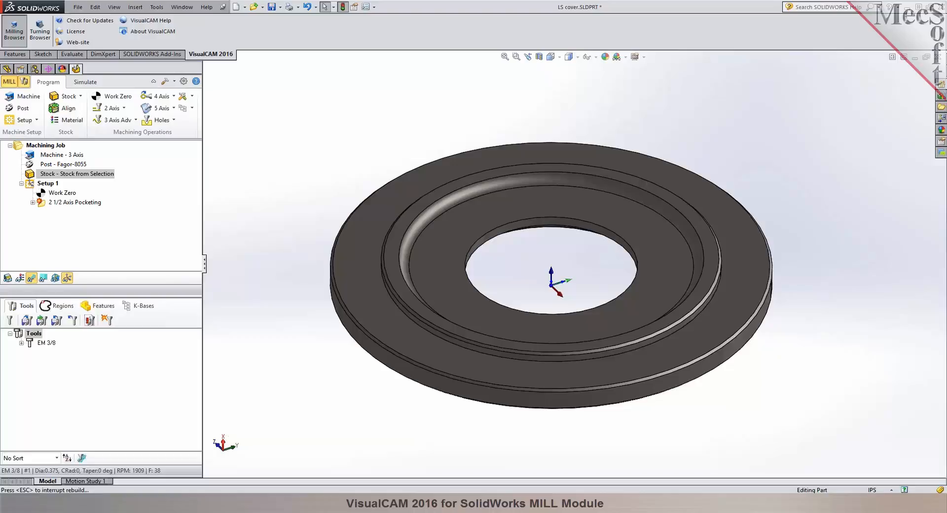
right_click(97, 180)
left_click(148, 285)
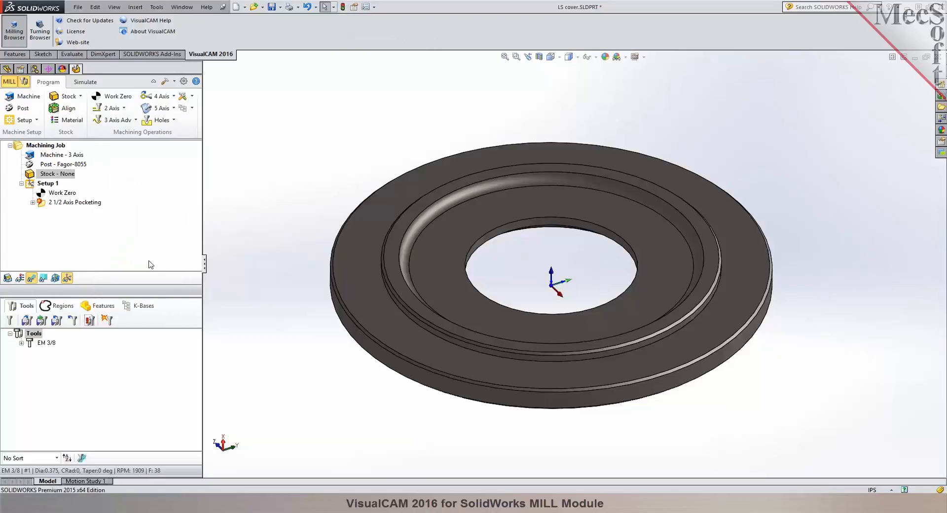
Reselect Revolve1 and Chamfer1 together in the feature tree and create a new stock from the selection.
left_click(7, 69)
left_click(32, 166)
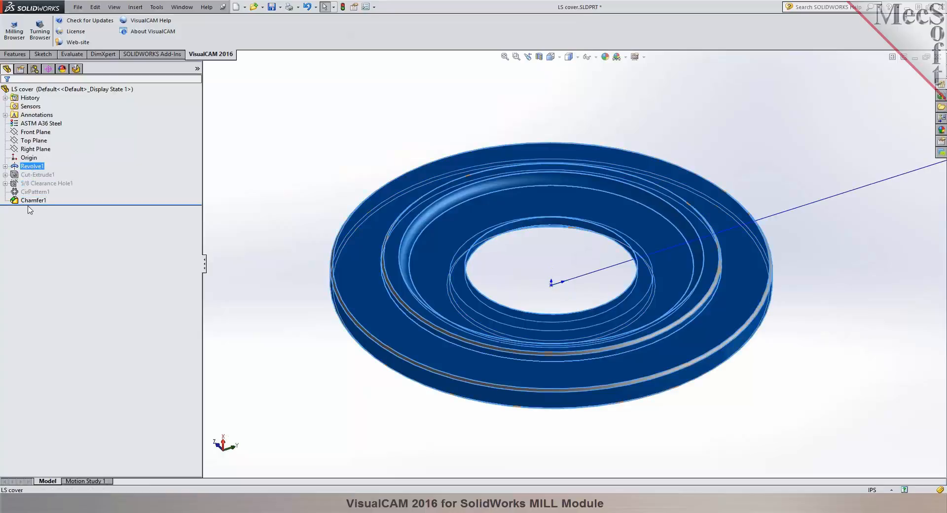
left_click(34, 201)
key("super")
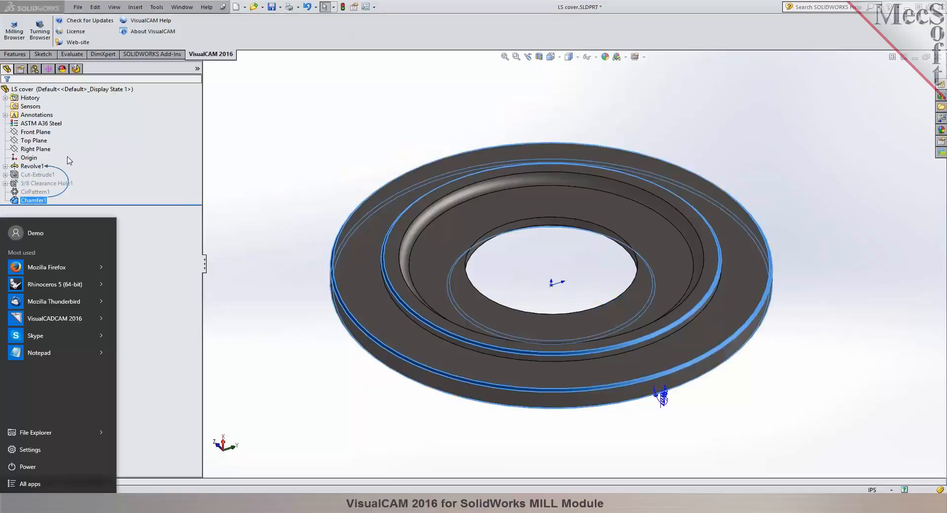
key("super")
left_click(40, 166)
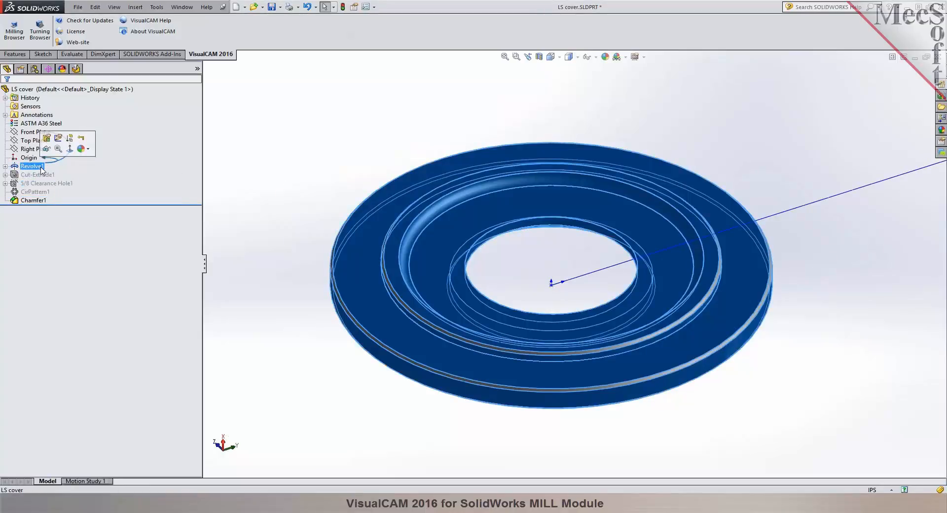
left_click(33, 200, "ctrl")
middle_click_drag(237, 173, 368, 122)
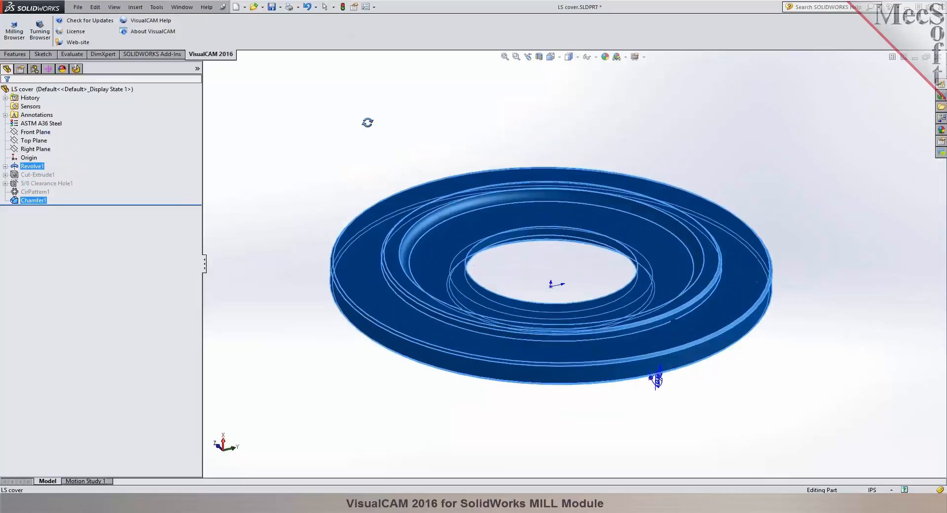
left_click(15, 31)
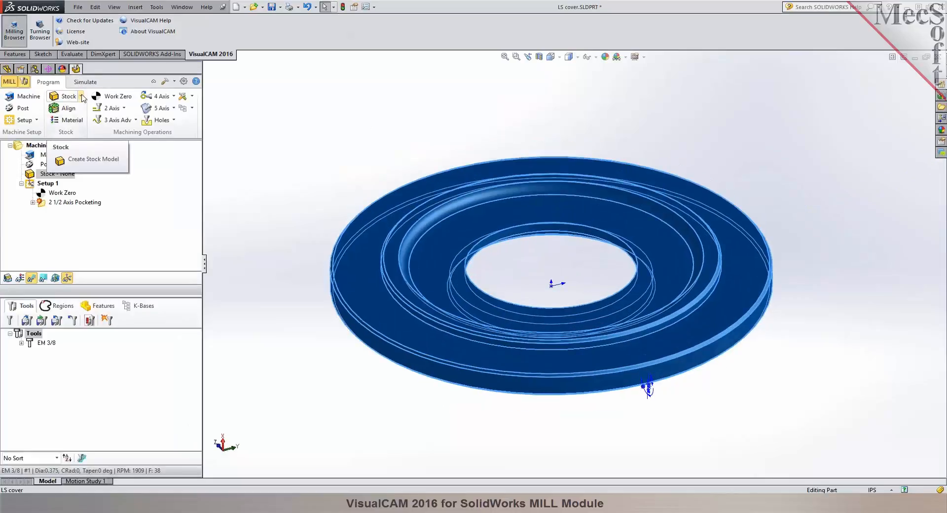
left_click(81, 96)
left_click(113, 194)
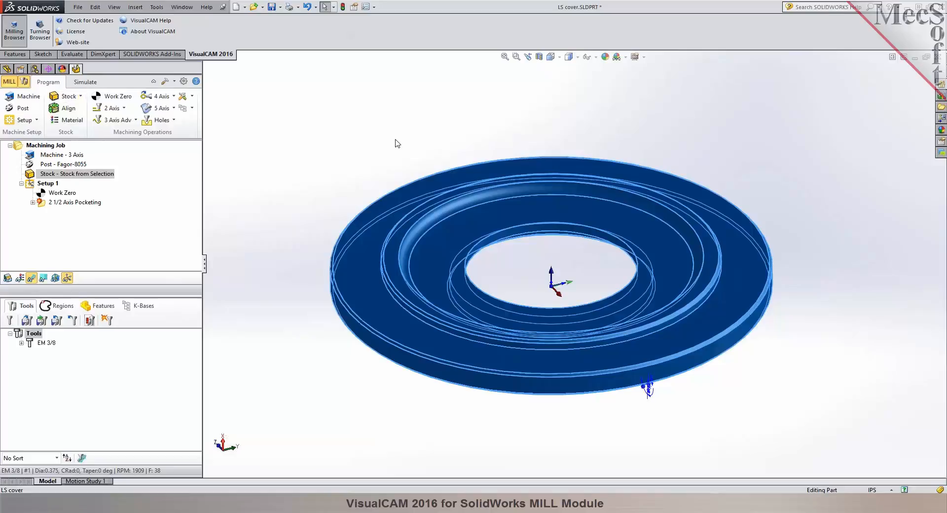
Display the new selection-based stock over the part and check it in the simulation display.
left_click(395, 141)
left_click(9, 276)
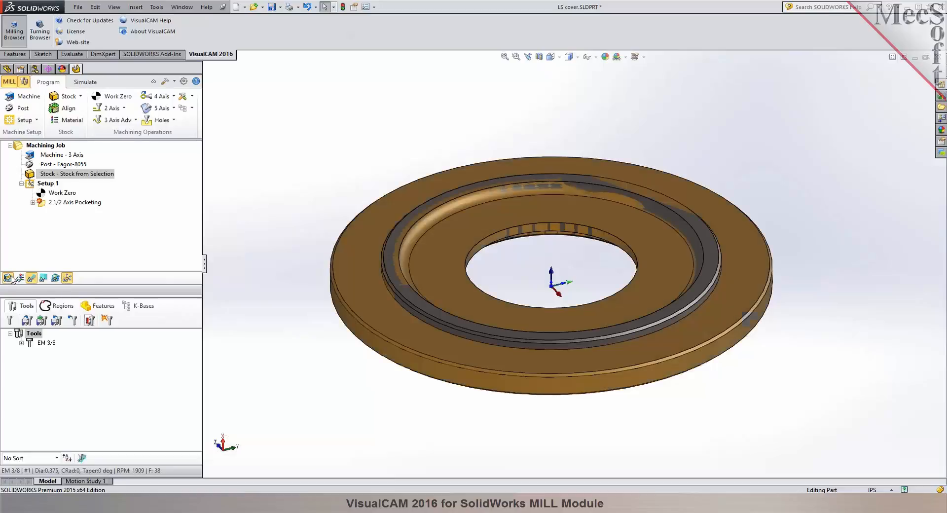
left_click(85, 82)
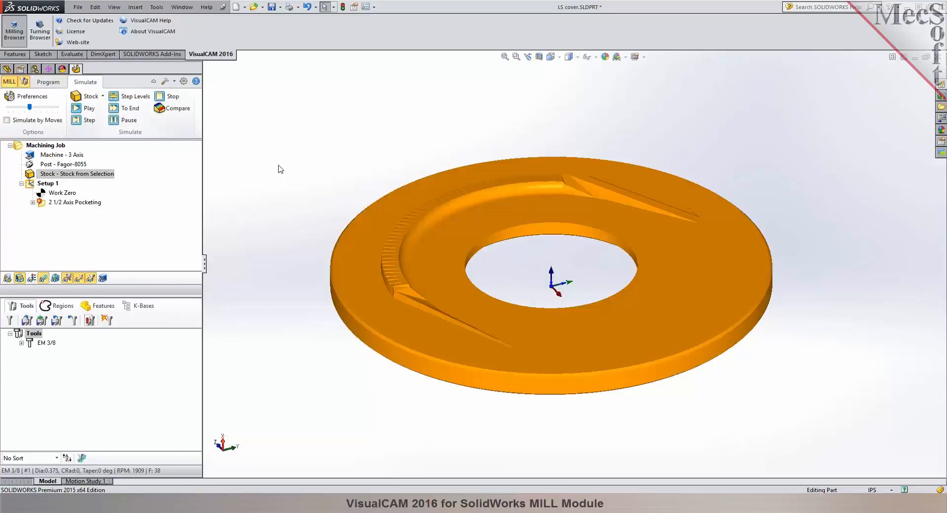
left_click(44, 82)
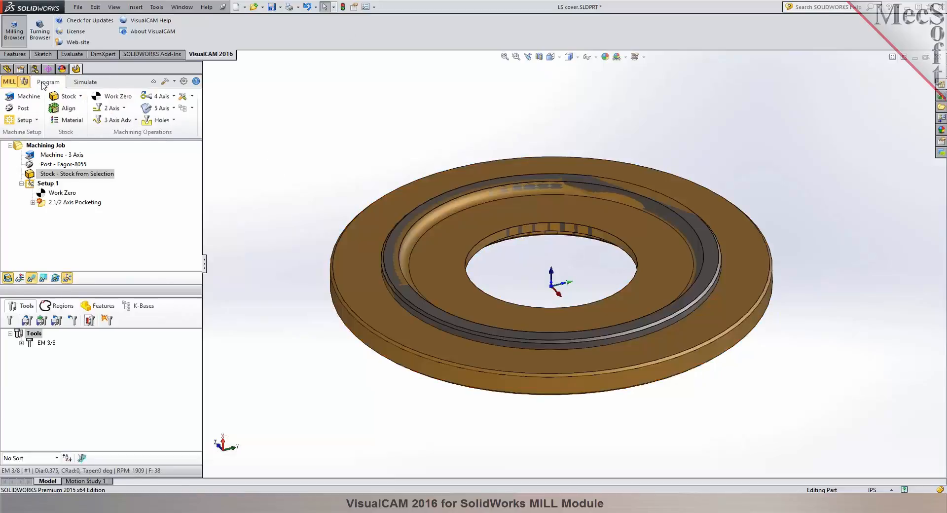
Reorder the Chamfer1 feature to sit directly after Revolve1 in the feature tree.
left_click(9, 82)
left_click(27, 200)
left_click_drag(26, 200, 32, 168)
left_click(158, 165)
left_click(33, 167)
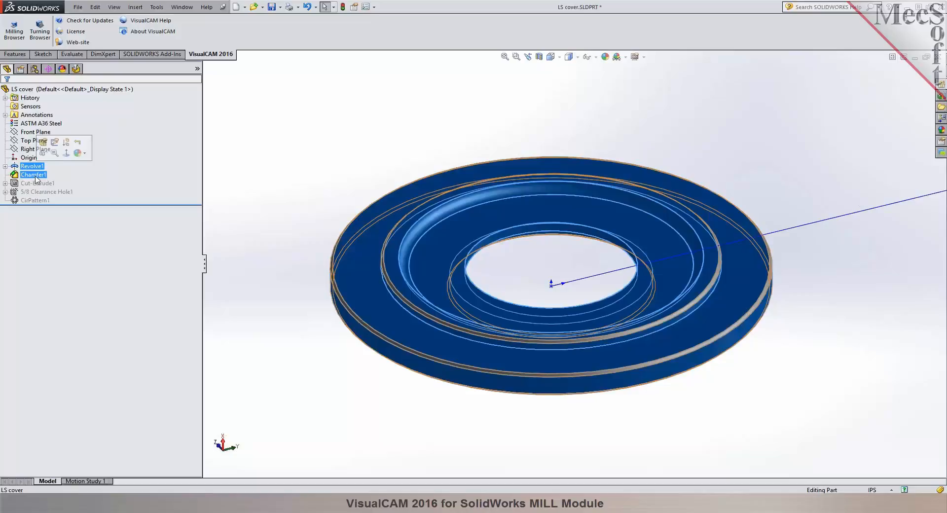
left_click(317, 93)
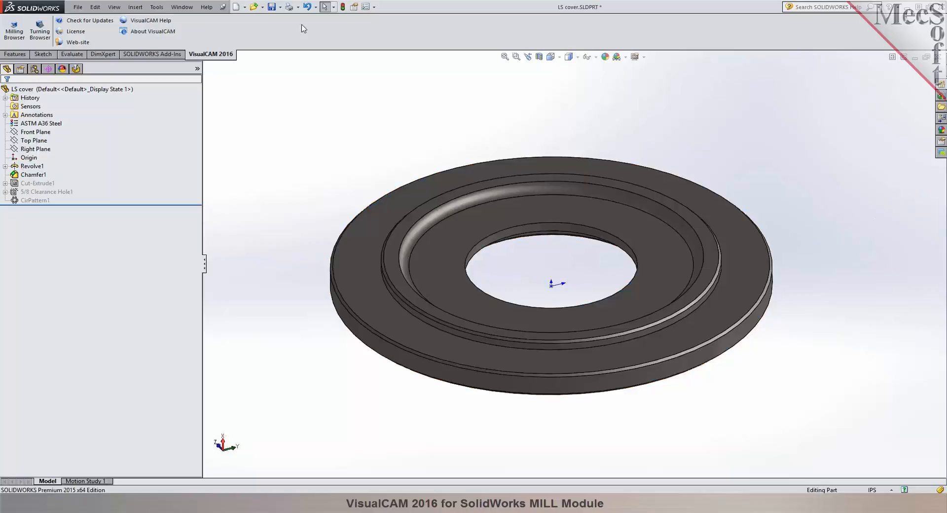
Save the LS cover part, then close and reopen its file.
left_click(271, 8)
left_click(938, 57)
left_click(77, 9)
left_click(103, 45)
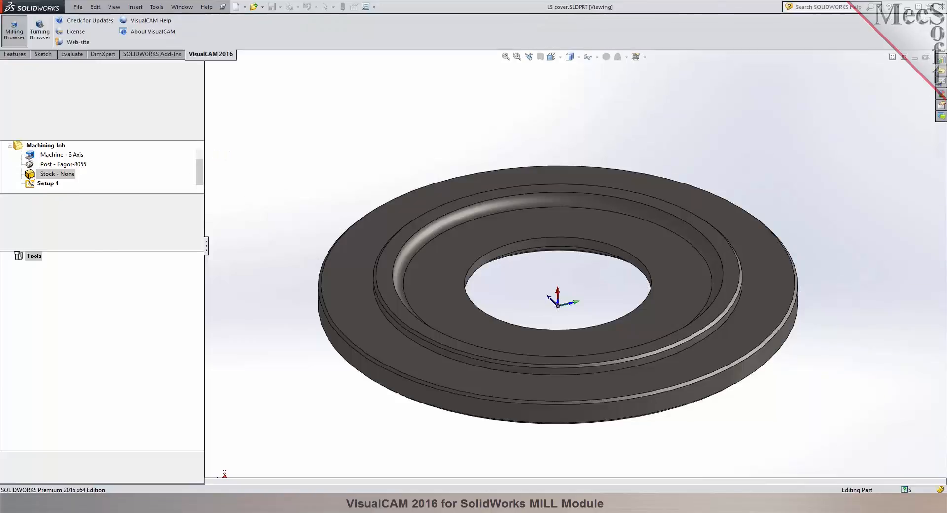
Delete the existing stock and create a new stock from selection using the Revolve1 and Chamfer1 features.
left_click(66, 155)
right_click(67, 155)
left_click(101, 279)
left_click(7, 69)
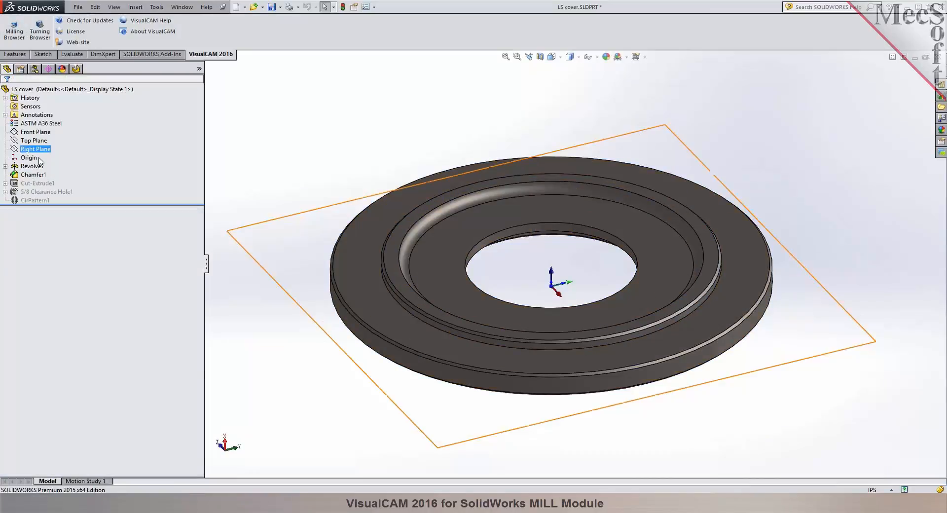
left_click(32, 166)
left_click(33, 174, "shift")
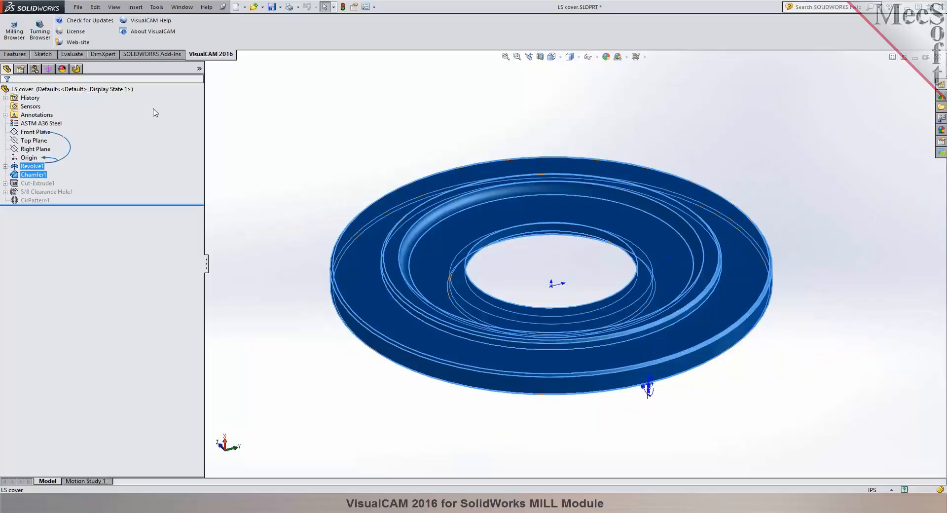
left_click(76, 69)
left_click(80, 96)
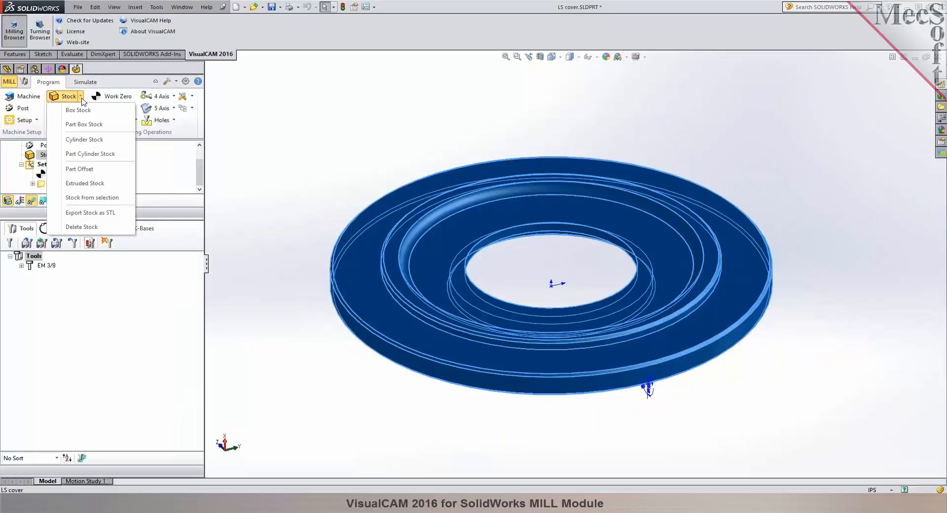
left_click(92, 197)
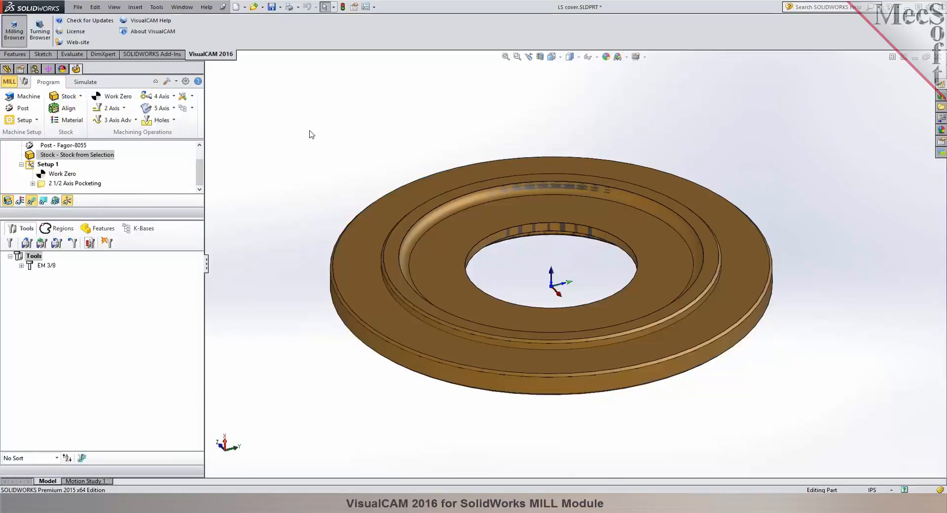
Examine the recreated stock in the simulation display and enlarge the machining job area of the browser.
left_click(96, 84)
middle_click_drag(422, 120, 561, 282)
left_click_drag(130, 213, 130, 286)
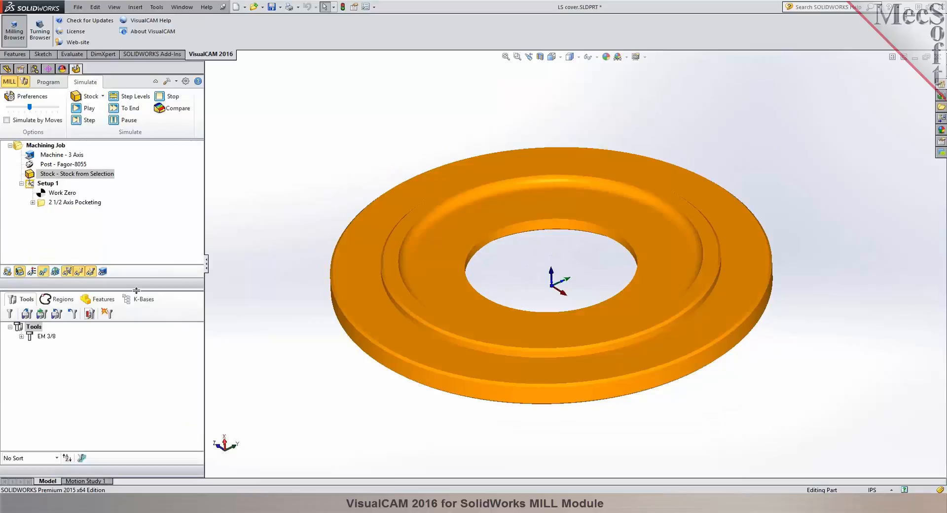
Unsuppress Cut-Extrude1, 5/8 Clearance Hole1 and CirPattern1, choosing to stop and repair the circular pattern.
left_click(7, 68)
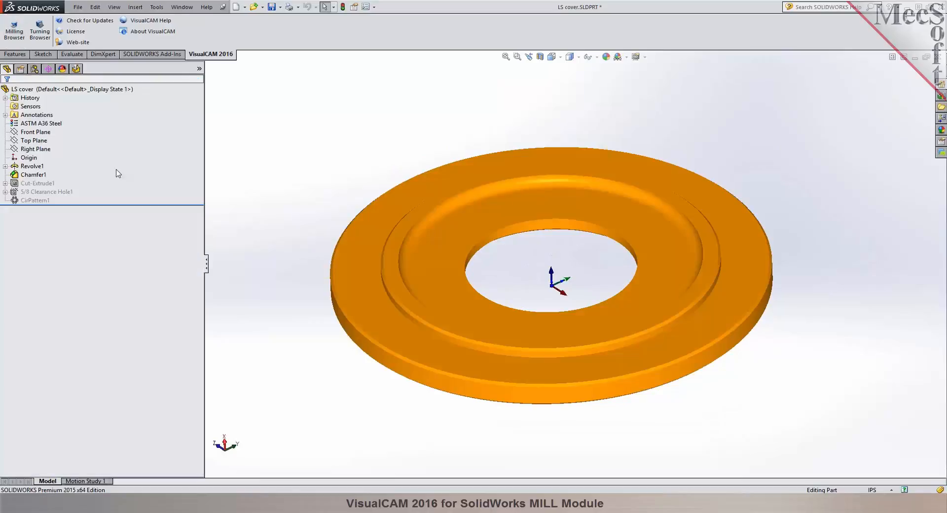
left_click(58, 186)
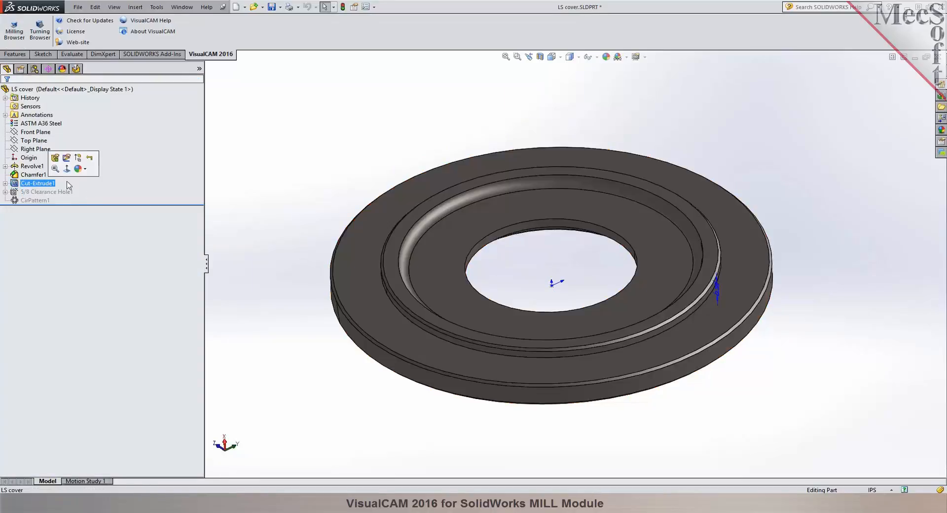
left_click(79, 158)
left_click(56, 191, "ctrl")
left_click(66, 164)
left_click(41, 200)
left_click(60, 173)
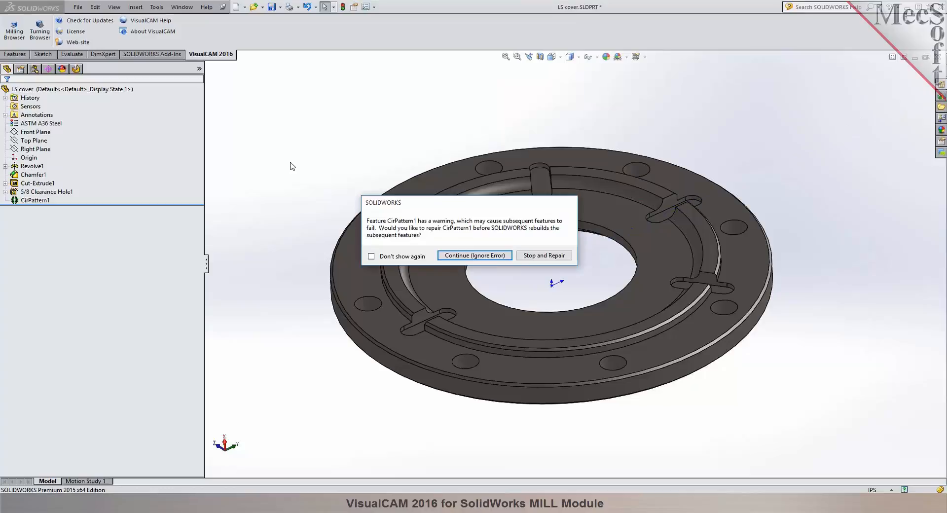
left_click(542, 255)
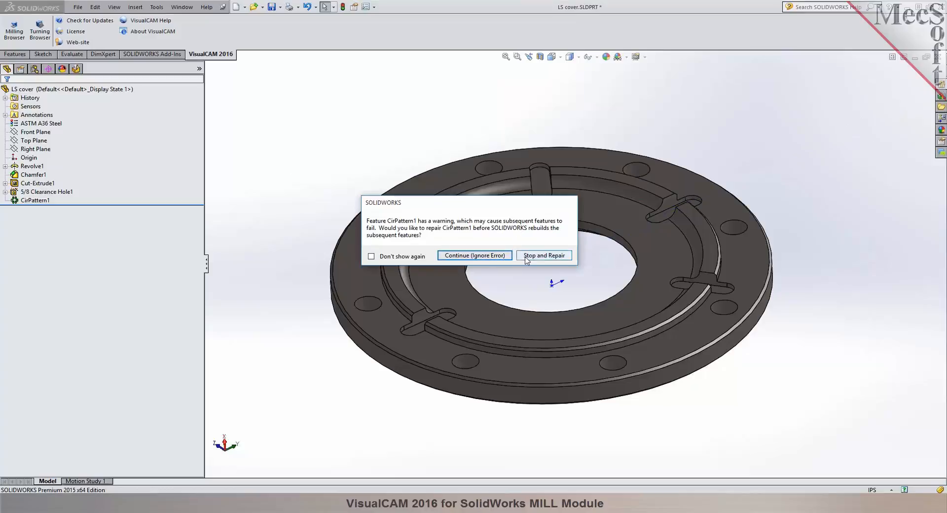
left_click(498, 155)
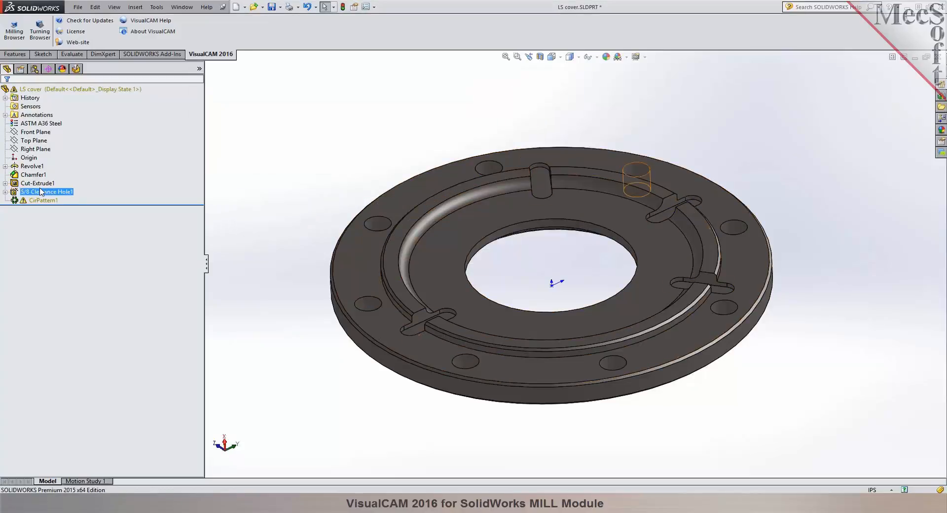
Move the Chamfer1 feature to the end of the feature tree, after CirPattern1.
left_click(20, 176)
left_click_drag(19, 178, 26, 198)
left_click(27, 193)
left_click(360, 149)
mouse_move(361, 149)
middle_mouse_down()
mouse_move(368, 161)
mouse_move(364, 143)
middle_mouse_up()
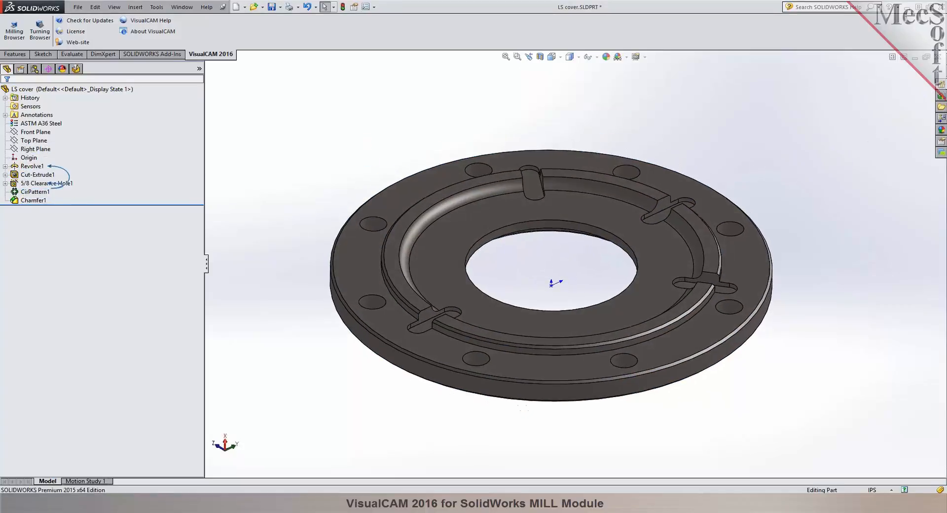
Open the 2 1/2 Axis Pocketing operation's part regions and cancel a curve/edge region selection.
left_click(77, 70)
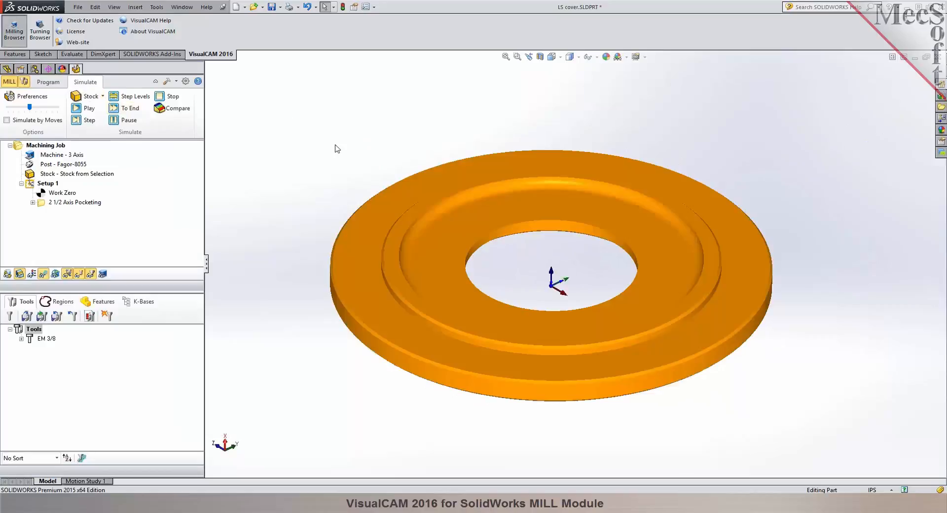
left_click(57, 202)
left_click(48, 82)
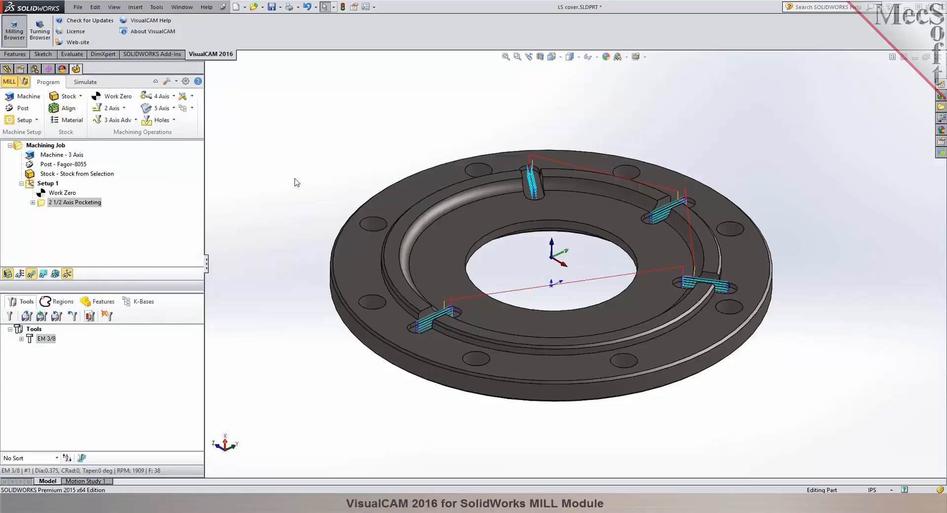
double_click(64, 202)
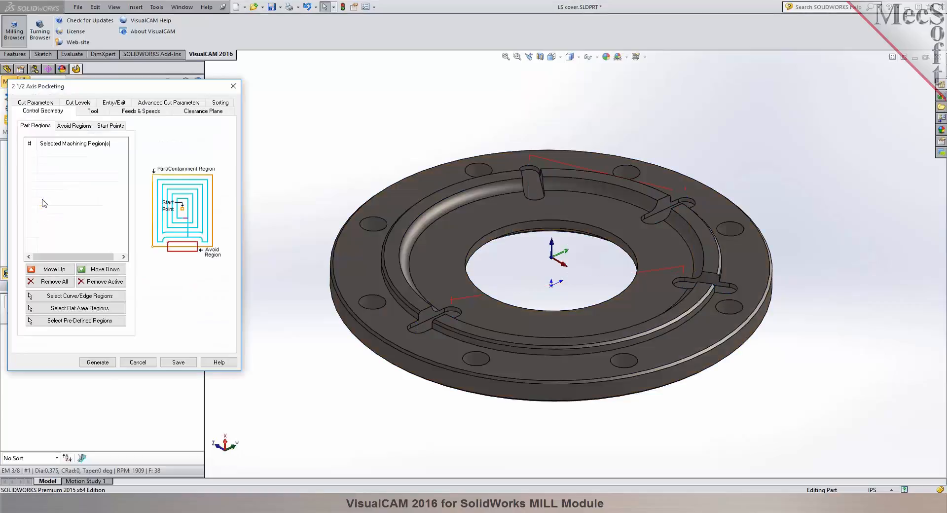
left_click(72, 296)
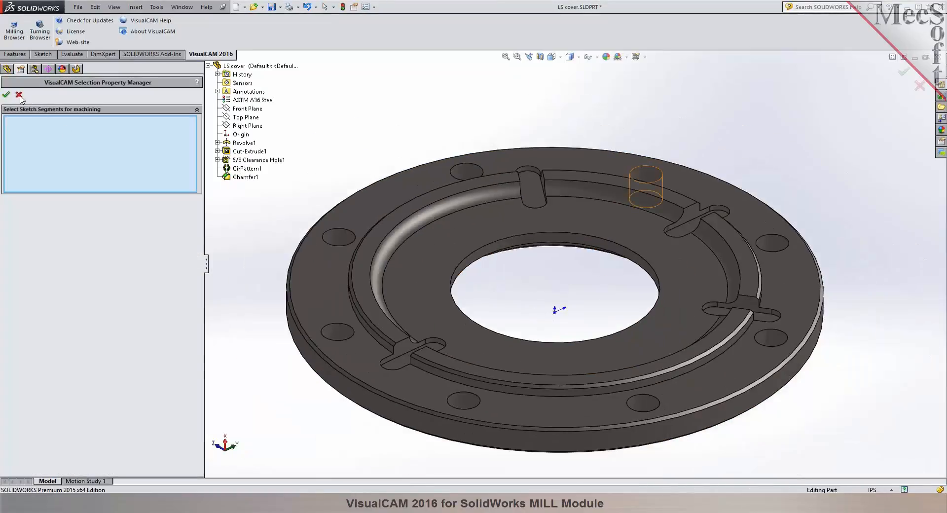
left_click(19, 95)
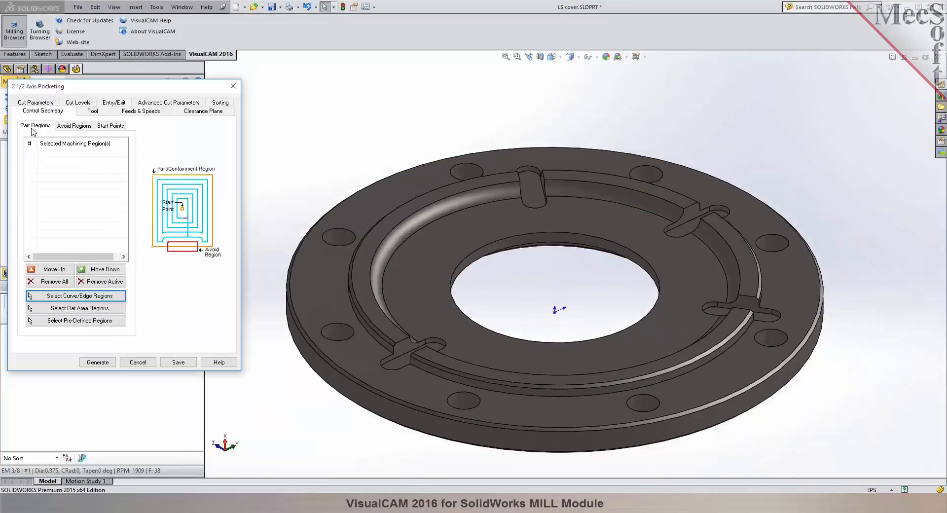
Select the floor faces of the four slots as flat area machining regions and generate the pocketing toolpath.
left_click(74, 322)
left_click(534, 195)
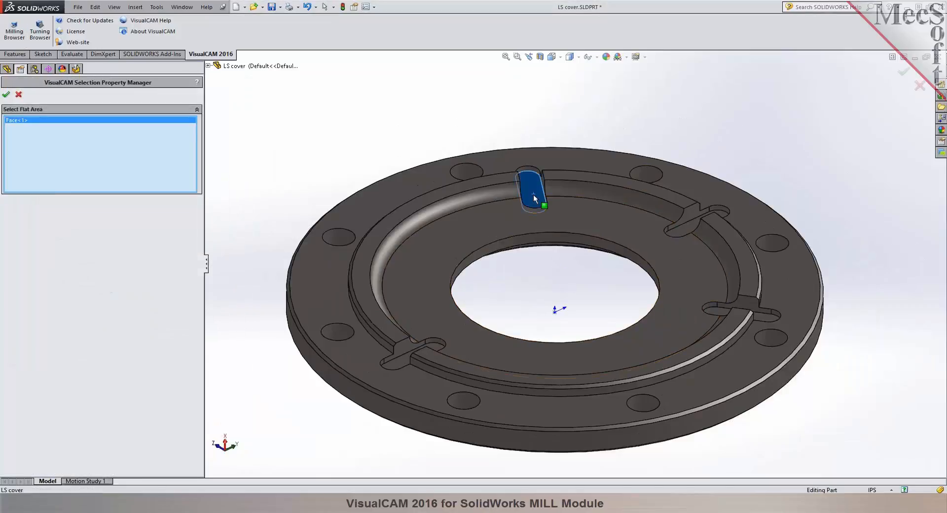
left_click(682, 227)
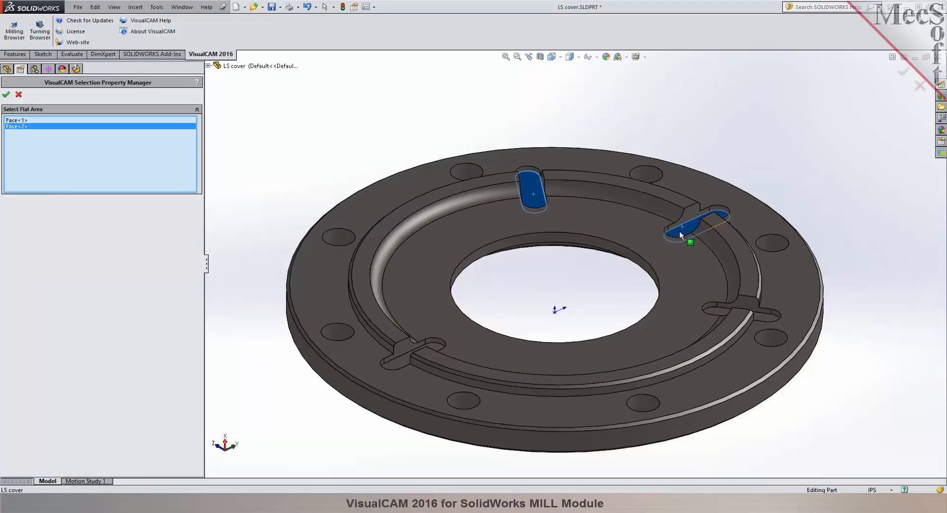
scroll(767, 325, "down", 5)
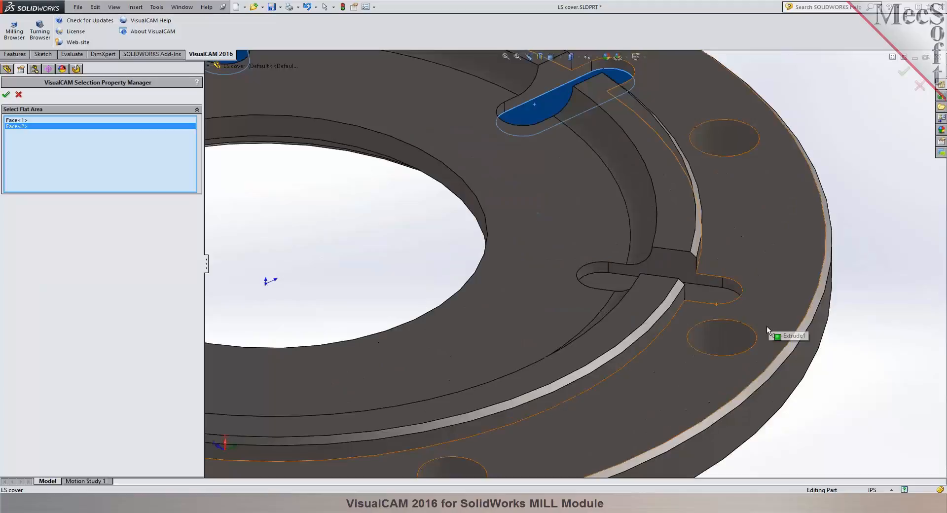
left_click(717, 297)
scroll(717, 297, "up", 5)
scroll(260, 326, "down", 3)
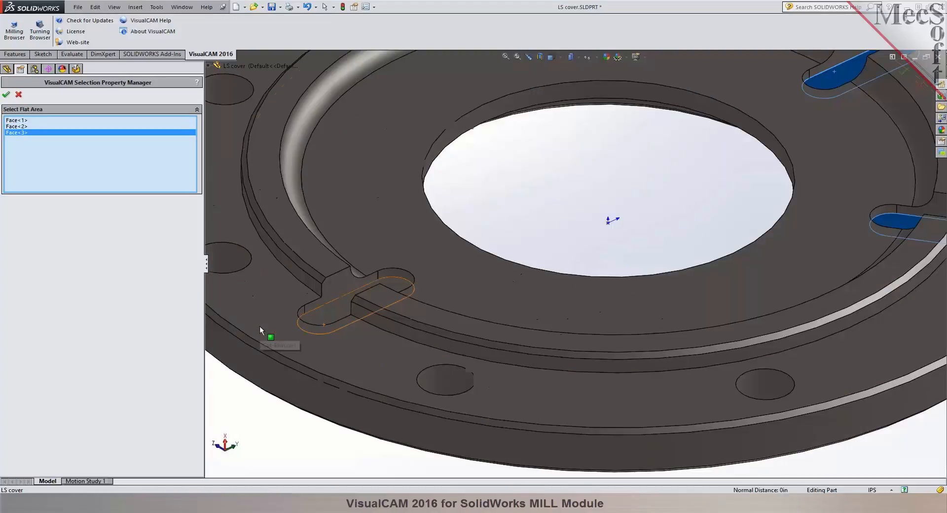
left_click(322, 319)
scroll(321, 319, "up", 5)
scroll(715, 177, "down", 3)
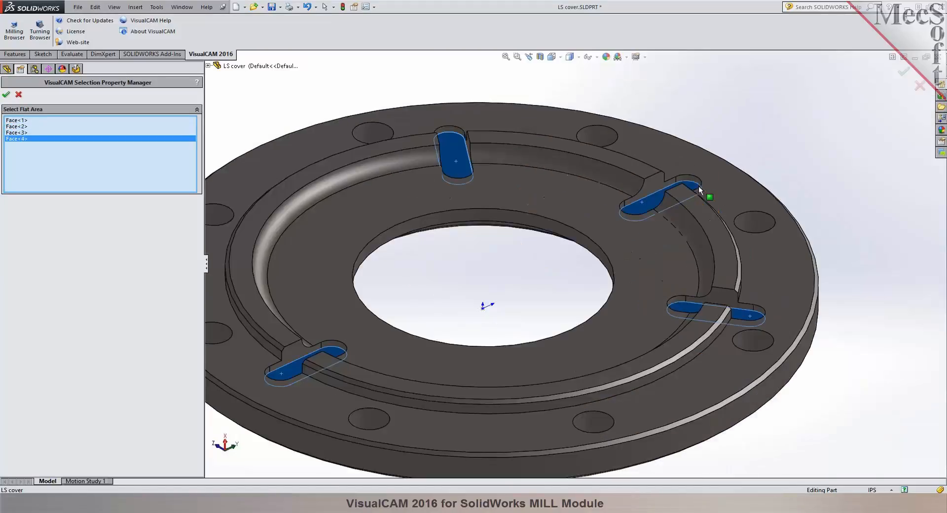
left_click(6, 94)
left_click(105, 362)
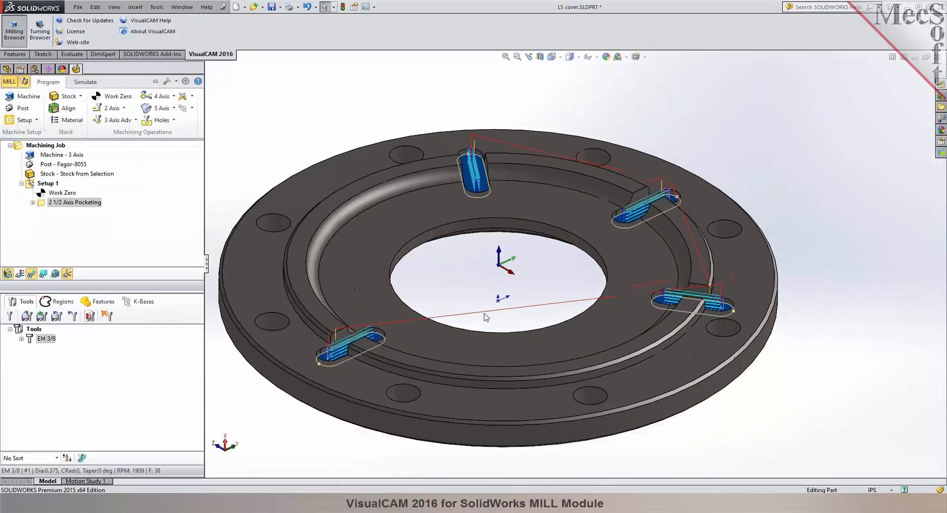
Simulate the 2 1/2 Axis Pocketing operation on the selection-based stock.
scroll(302, 134, "up", 2)
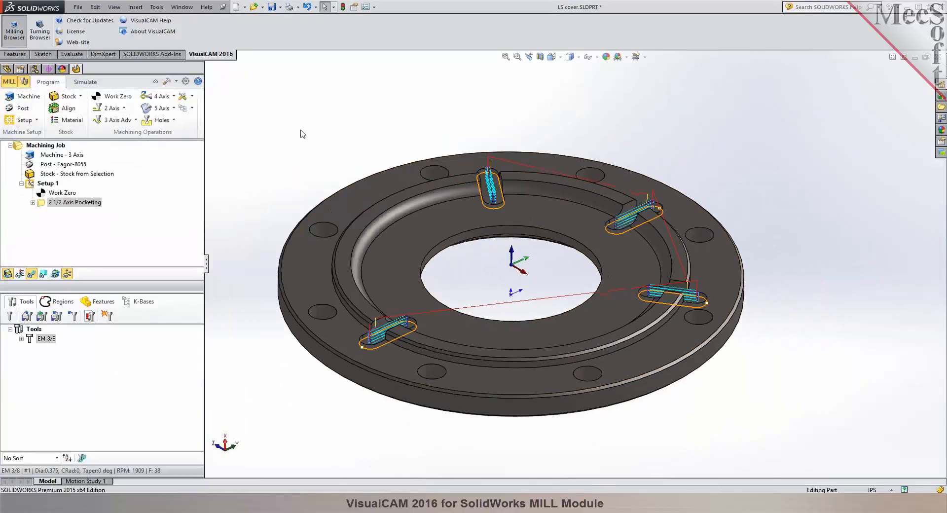
left_click(85, 82)
left_click(59, 174)
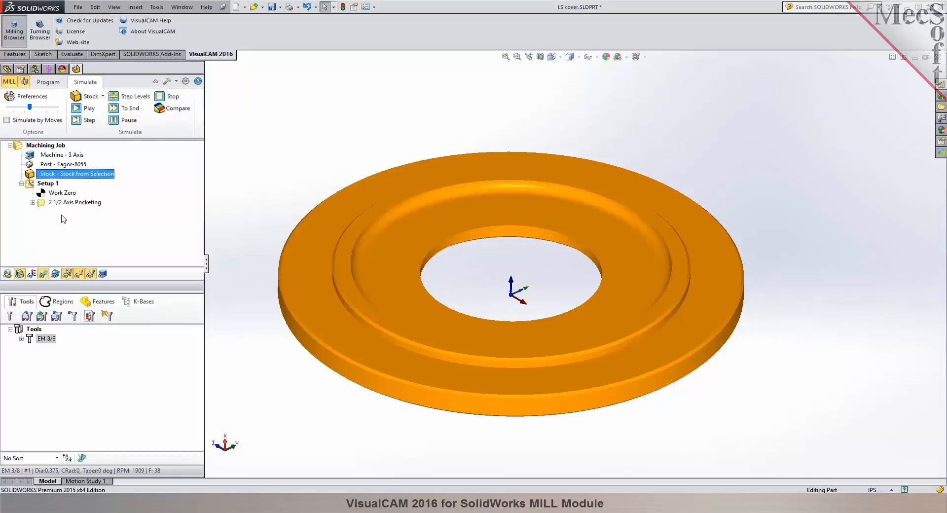
left_click(75, 202)
left_click(89, 108)
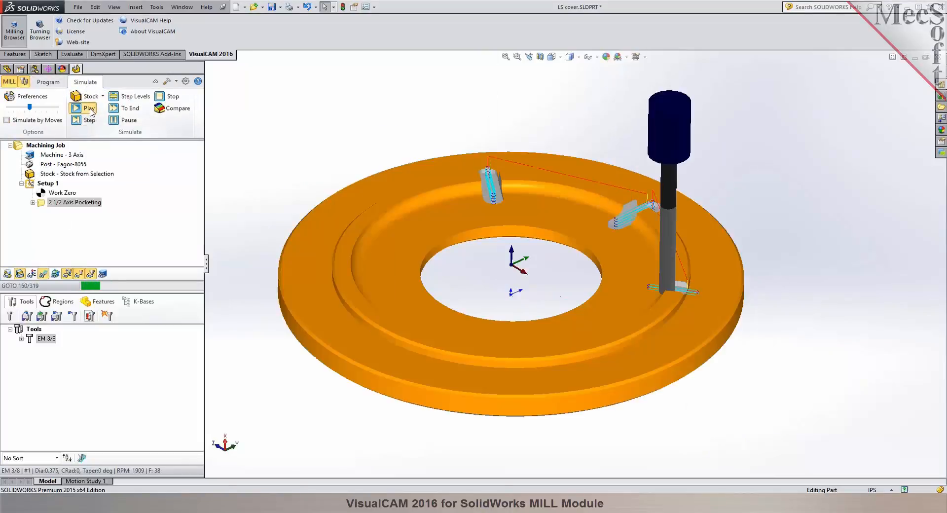
middle_click_drag(316, 109, 327, 144)
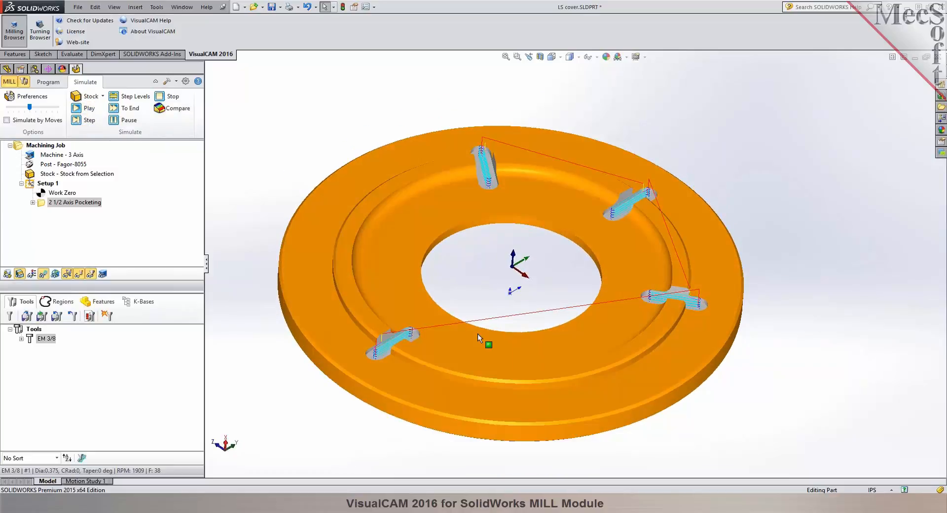
Hide the toolpath and examine the four machined slots in the simulation and on the programmed part.
left_click(43, 274)
mouse_move(350, 91)
middle_mouse_down()
mouse_move(345, 133)
mouse_move(344, 78)
middle_mouse_up()
middle_click_drag(321, 147, 318, 126)
left_click(49, 82)
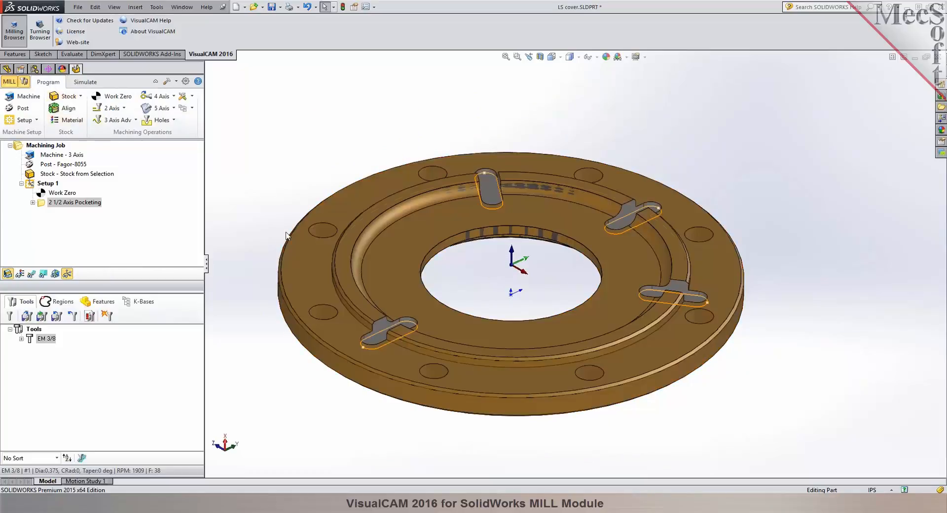
left_click(317, 239)
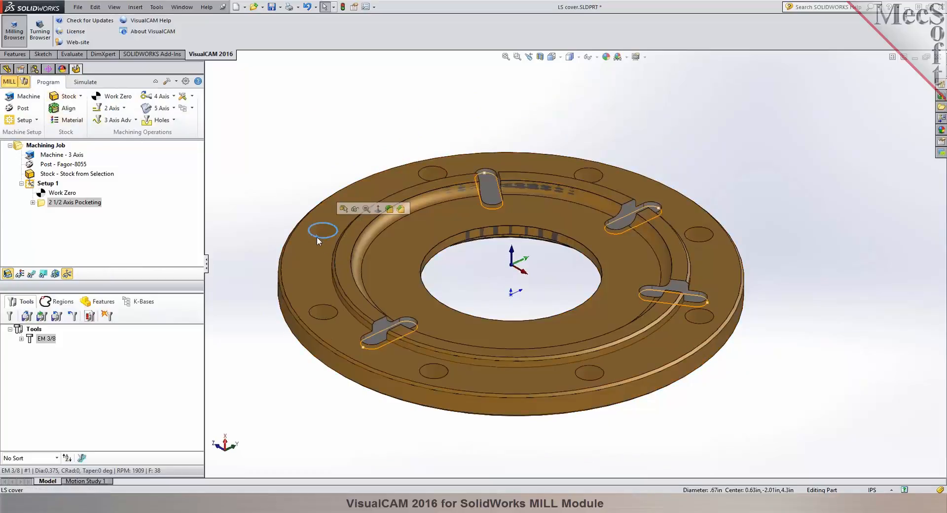
key("Escape")
middle_click_drag(226, 234, 246, 227)
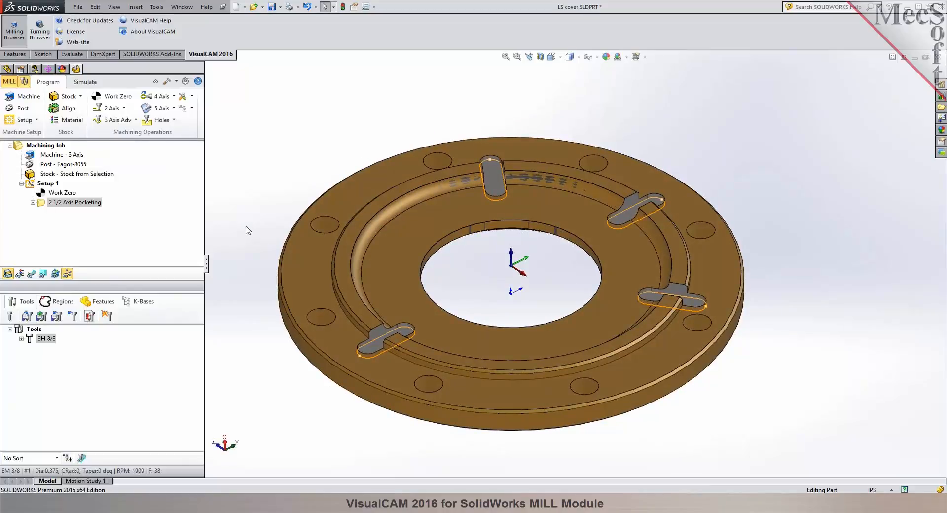
Create a Hole Pocketing operation and select the top edges of the cover's eight outer holes as machining regions.
left_click(124, 108)
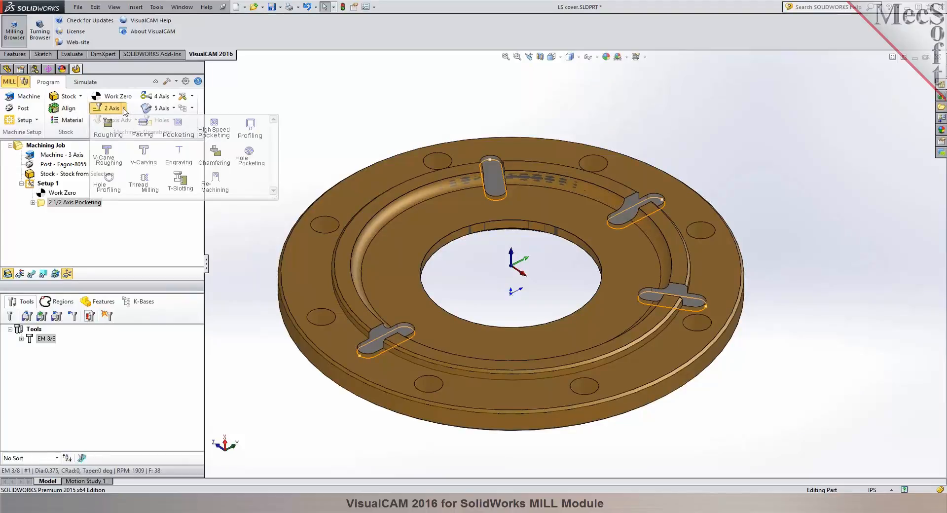
left_click(249, 155)
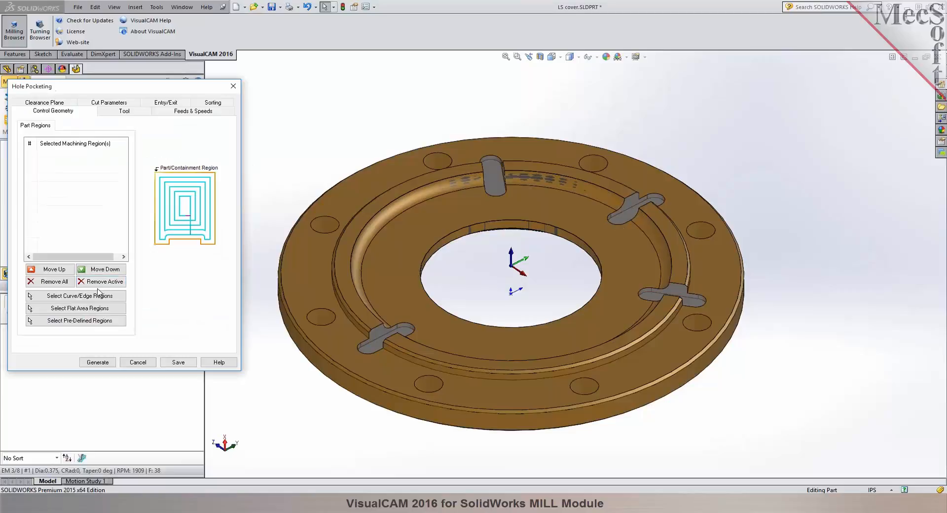
left_click(98, 295)
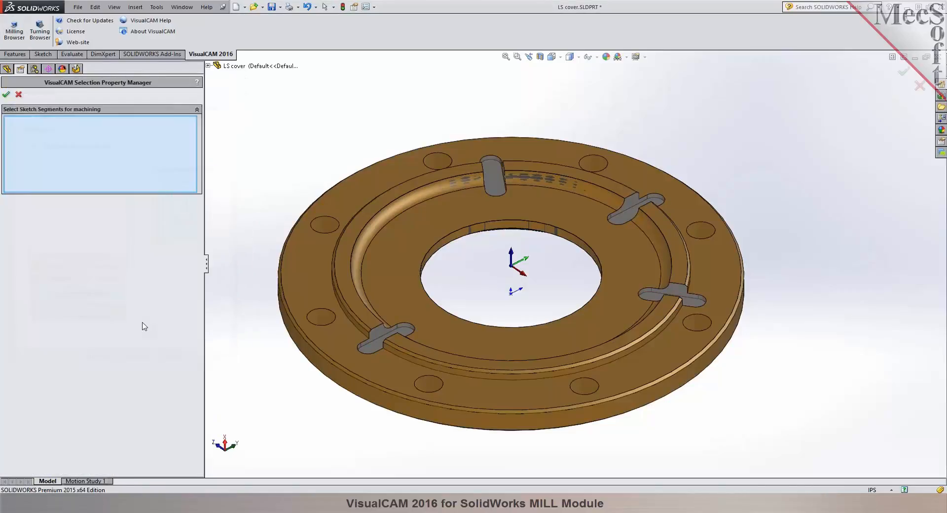
left_click(420, 384)
left_click(334, 320)
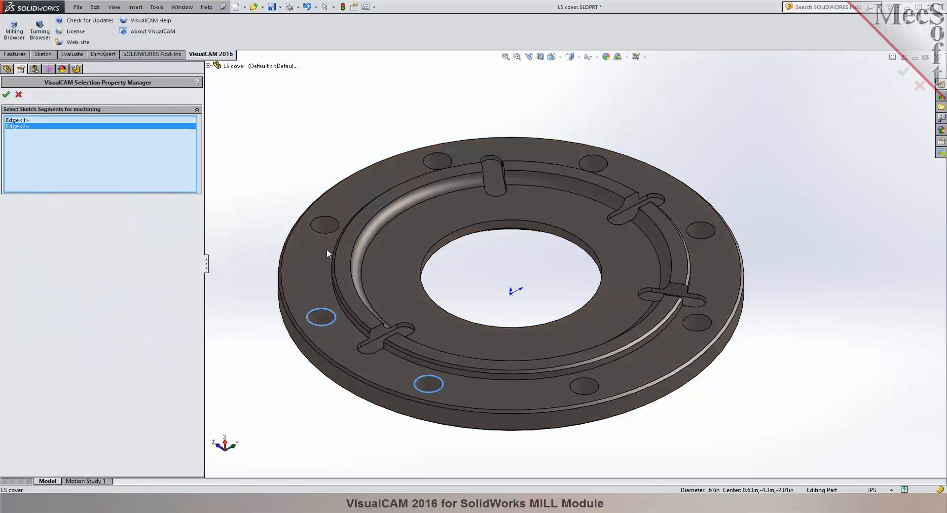
left_click(331, 220)
left_click(437, 154)
left_click(597, 159)
left_click(700, 224)
left_click(696, 316)
left_click(596, 383)
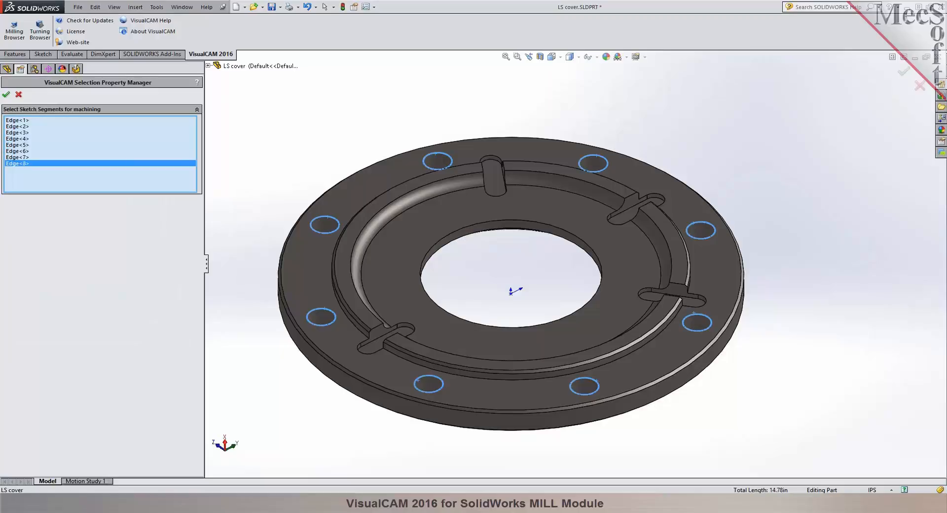
left_click(6, 94)
Review the Hole Pocketing operation's tool, feeds and speeds, and clearance plane settings.
middle_click_drag(299, 126, 294, 157)
scroll(295, 256, "down", 3)
left_click(123, 111)
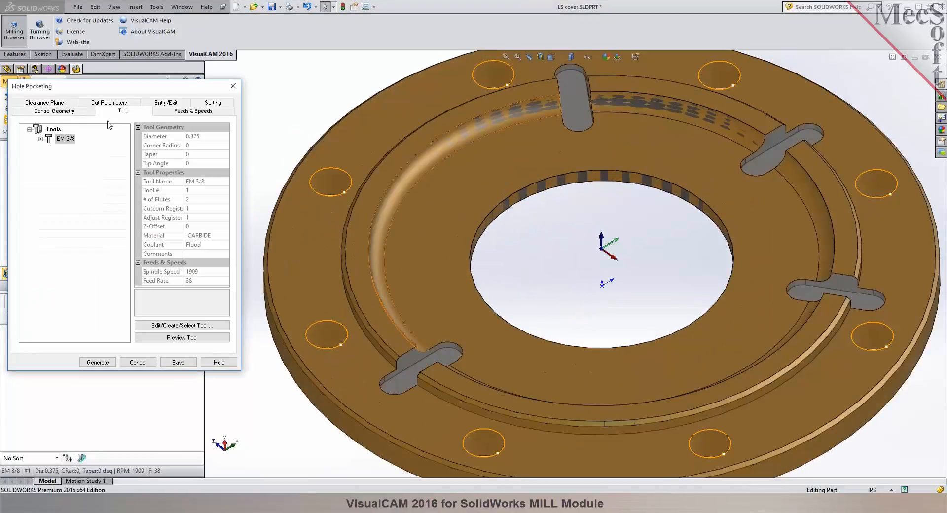
left_click(196, 111)
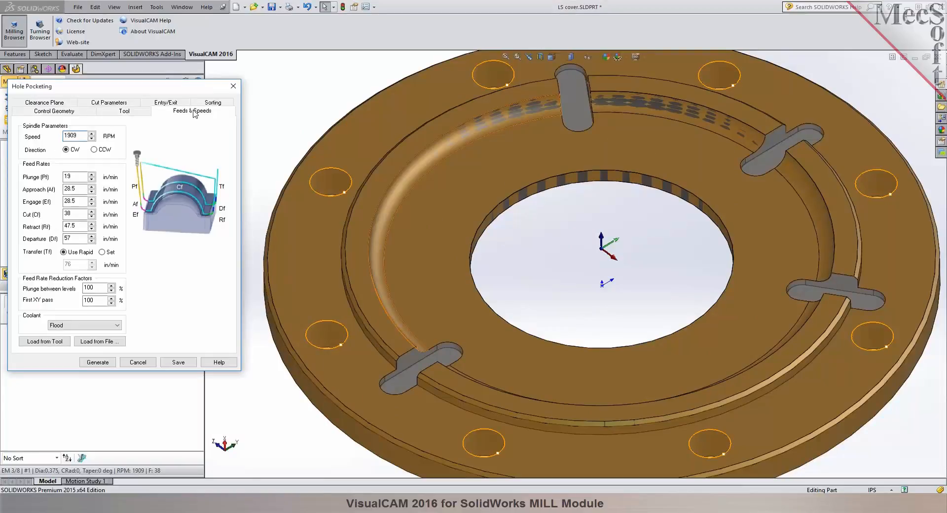
left_click(47, 102)
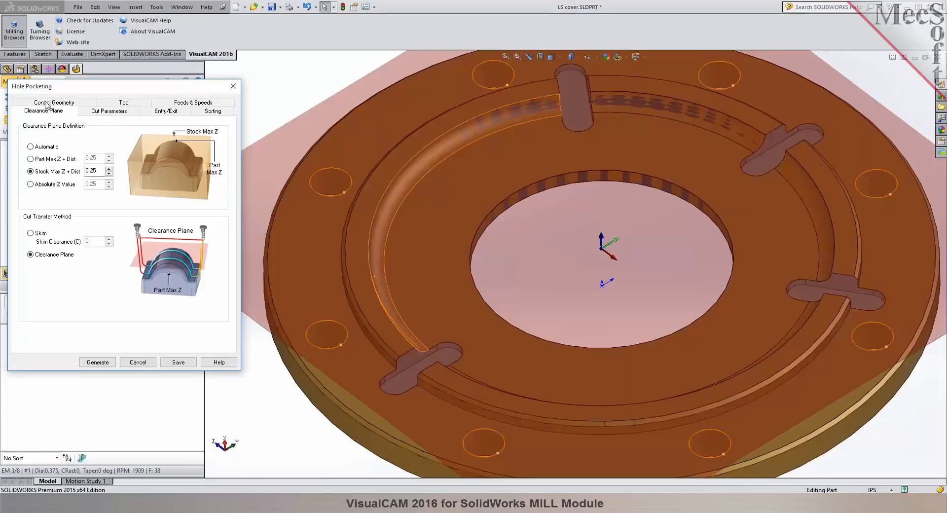
Set the hole depth to 0.625 by picking points on the part and define the stepdown as 4 levels.
left_click(101, 112)
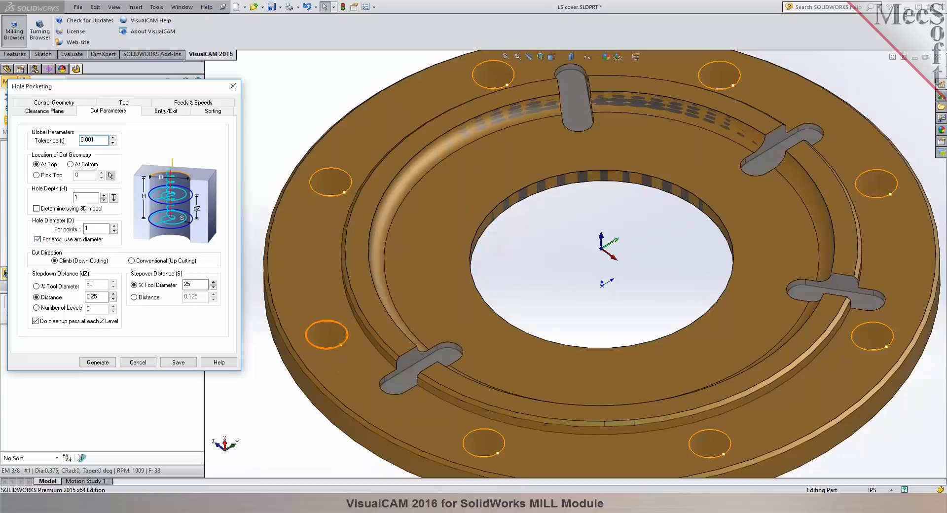
left_click(114, 198)
left_click(309, 297)
middle_click_drag(265, 369, 297, 225)
left_click(285, 418)
middle_click_drag(333, 267, 337, 352)
scroll(338, 356, "up", 3)
scroll(567, 213, "down", 2)
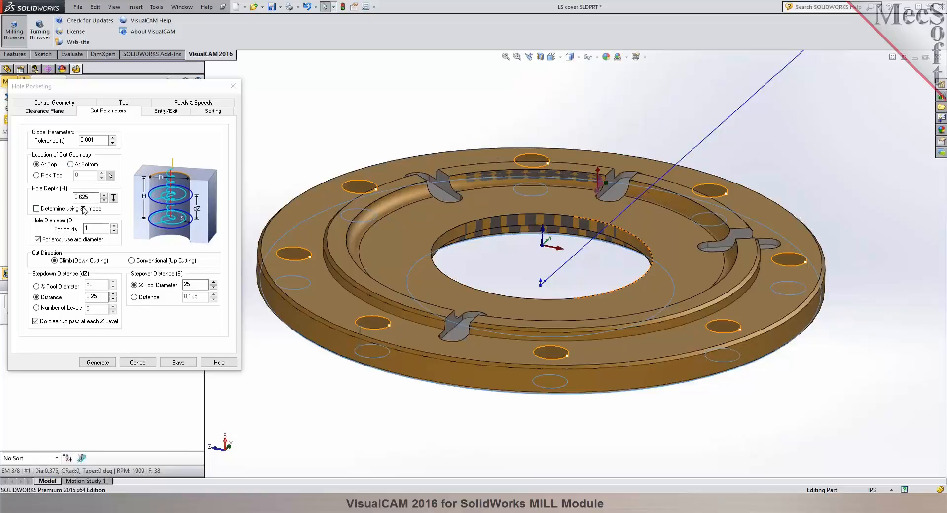
left_click(50, 307)
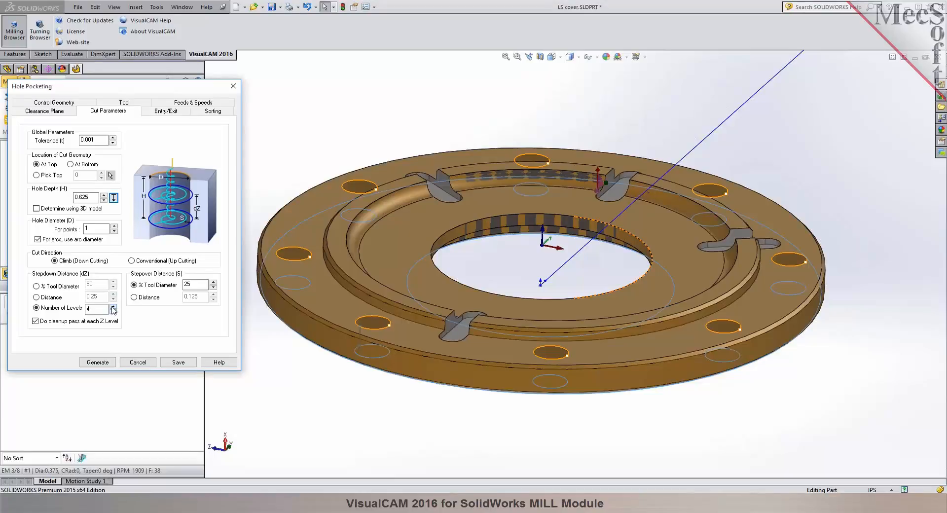
Reduce the helical entry's pitch height, enable full 360 degree helixes with each helix output individually, and generate the hole pocketing toolpath.
left_click(158, 112)
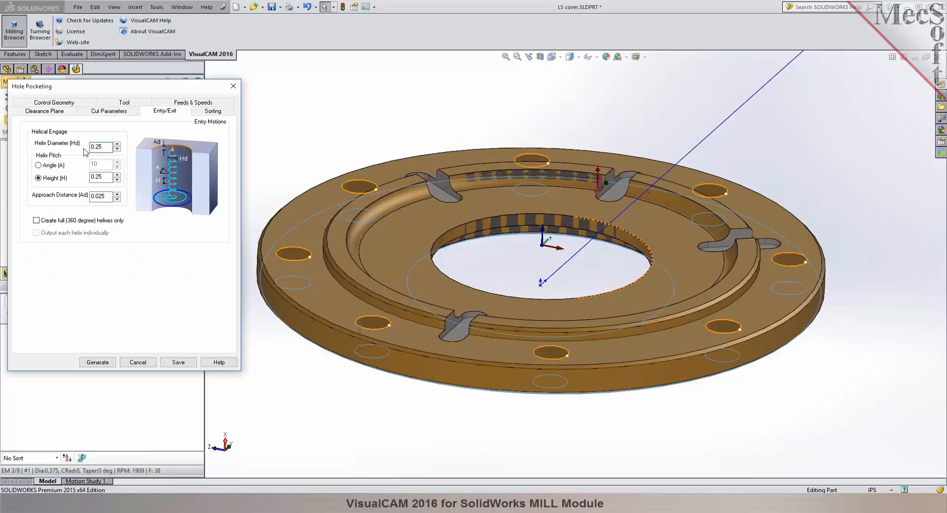
double_click(98, 148)
left_click(39, 221)
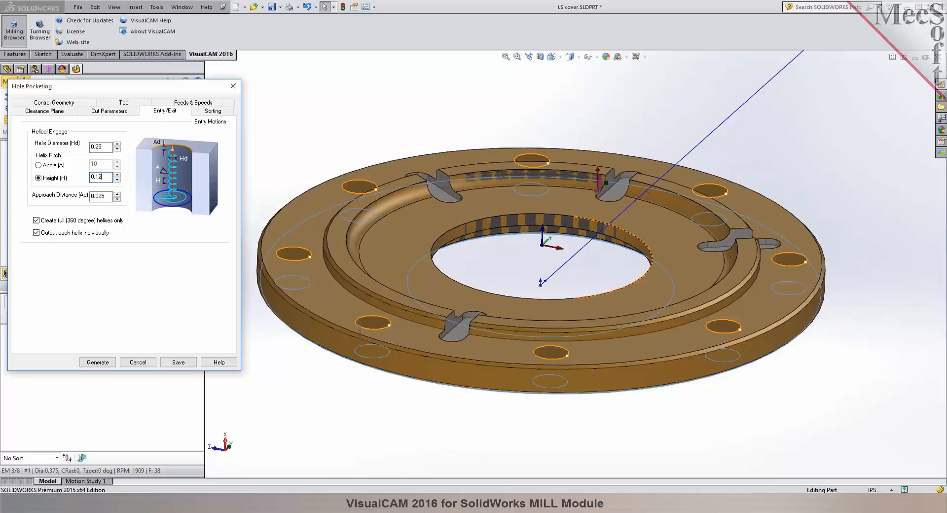
left_click(97, 362)
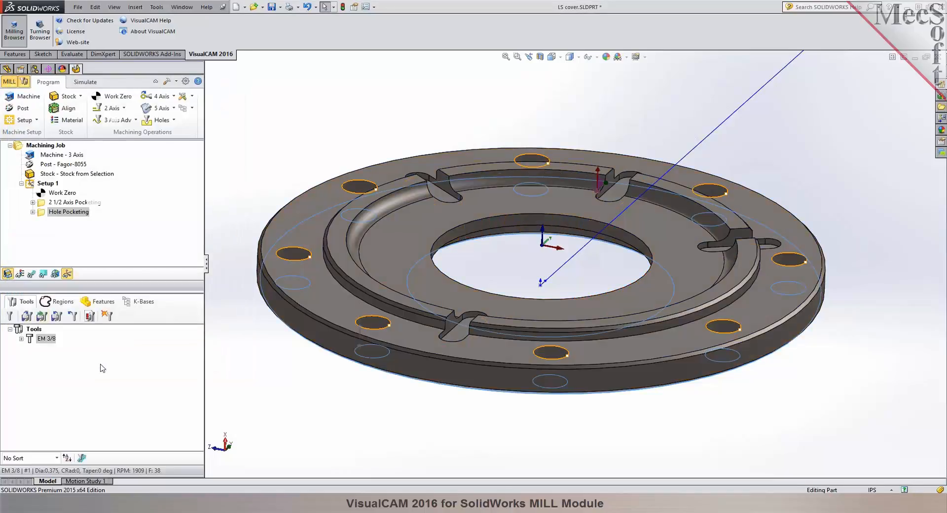
Examine the helical toolpath inside the holes up close and across the whole part.
left_click(262, 166)
middle_click_drag(262, 171, 264, 220)
scroll(277, 267, "down", 8)
middle_click_drag(482, 224, 469, 245)
scroll(388, 280, "up", 12)
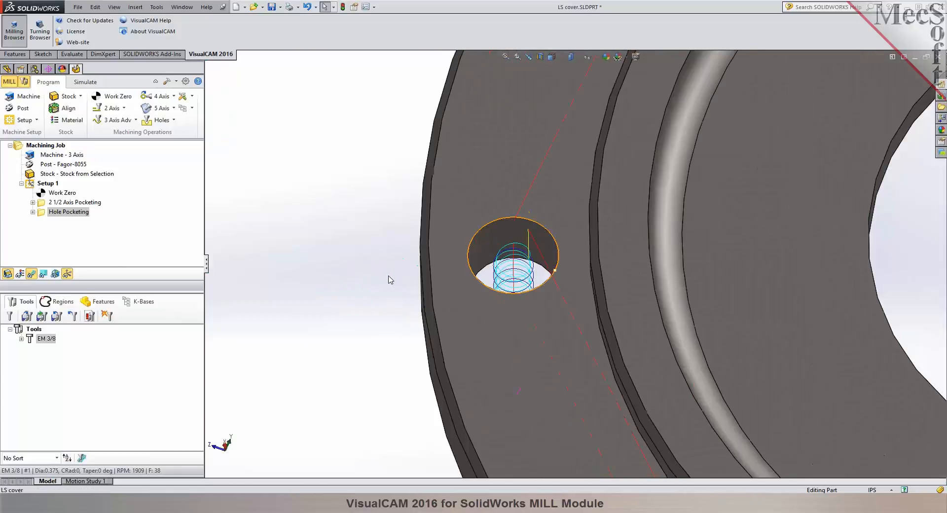
scroll(789, 241, "down", 4)
middle_click_drag(561, 282, 560, 217)
scroll(315, 399, "down", 3)
middle_click_drag(416, 288, 417, 307)
Change the Hole Pocketing stepover percentage of tool diameter, regenerate the toolpath and inspect it in a hole.
double_click(46, 212)
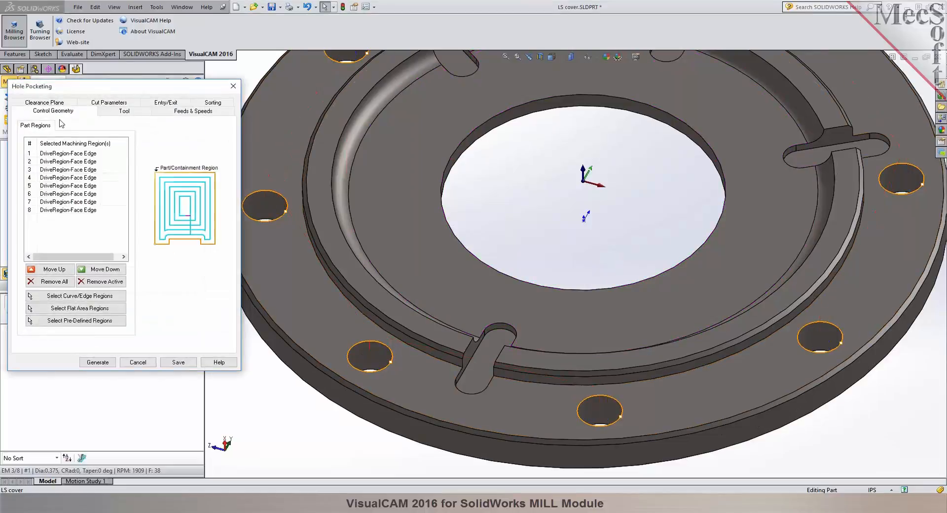
left_click(193, 287)
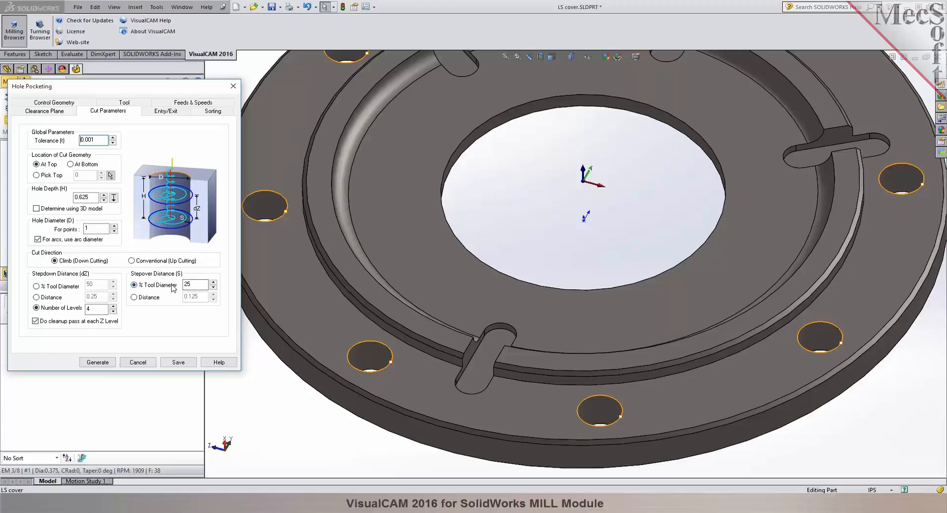
left_click_drag(195, 285, 176, 285)
left_click(98, 362)
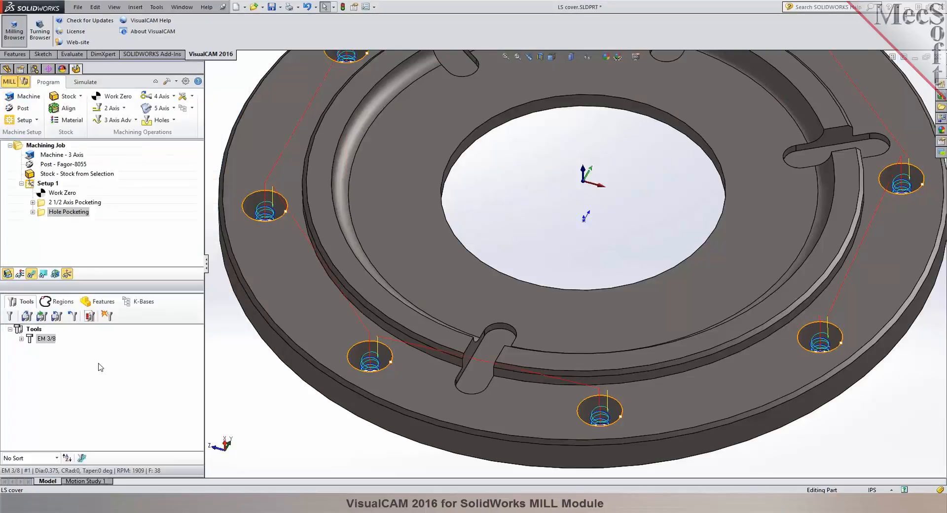
scroll(391, 366, "down", 10)
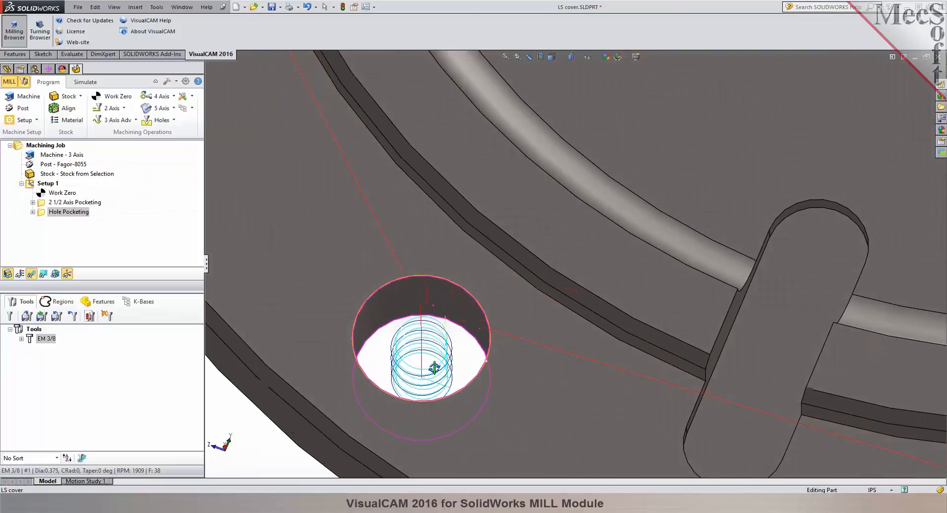
scroll(350, 349, "up", 12)
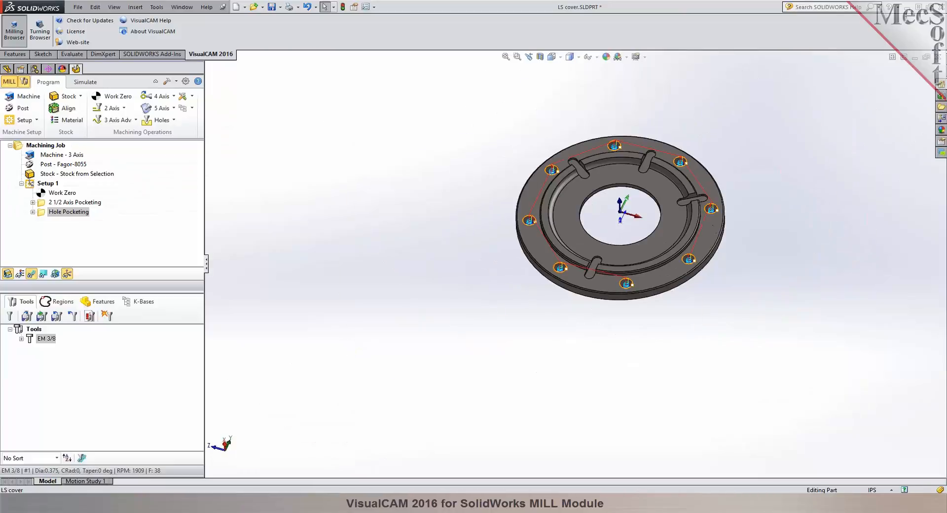
Simulate the Hole Pocketing operation on the pocketed stock and inspect the machined holes.
key("f")
left_click(84, 83)
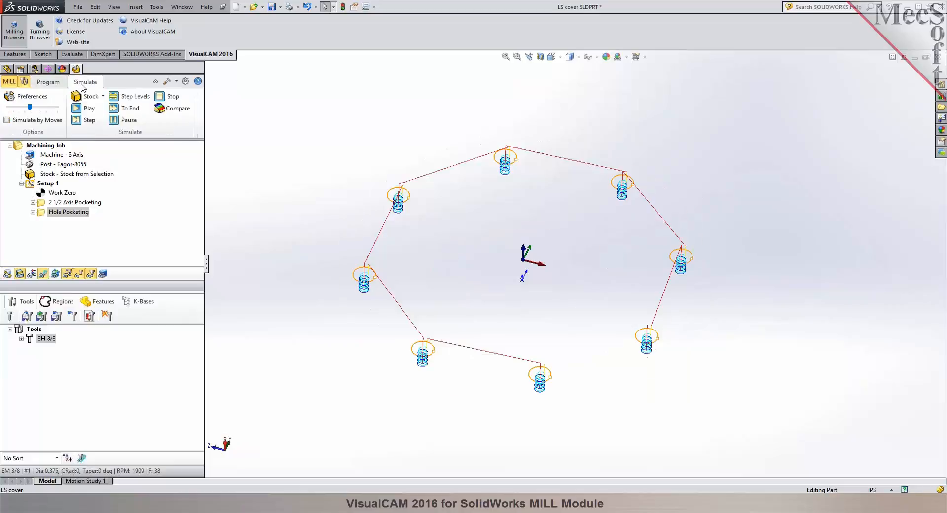
left_click(77, 110)
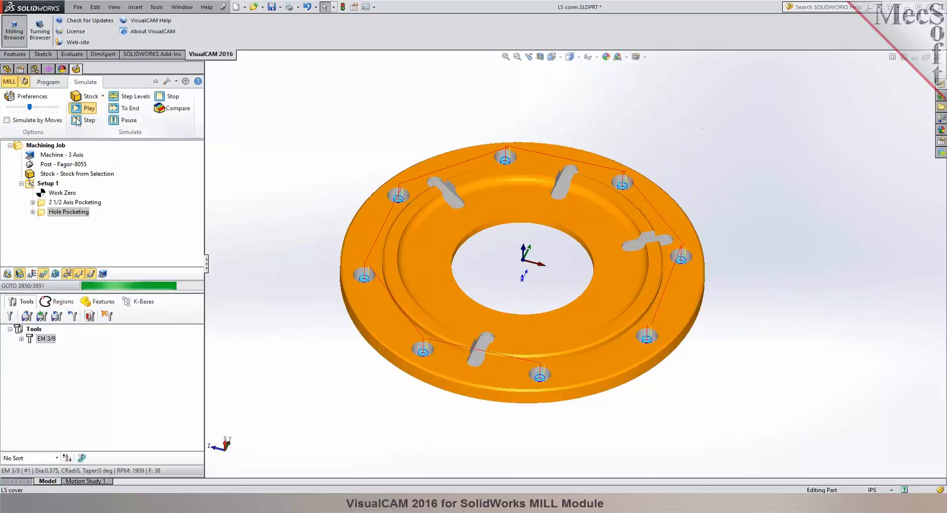
middle_click_drag(296, 144, 281, 126)
scroll(629, 281, "down", 3)
middle_click_drag(624, 280, 487, 262)
Check the machining operations information for Setup 1, including the machine times.
left_click(48, 83)
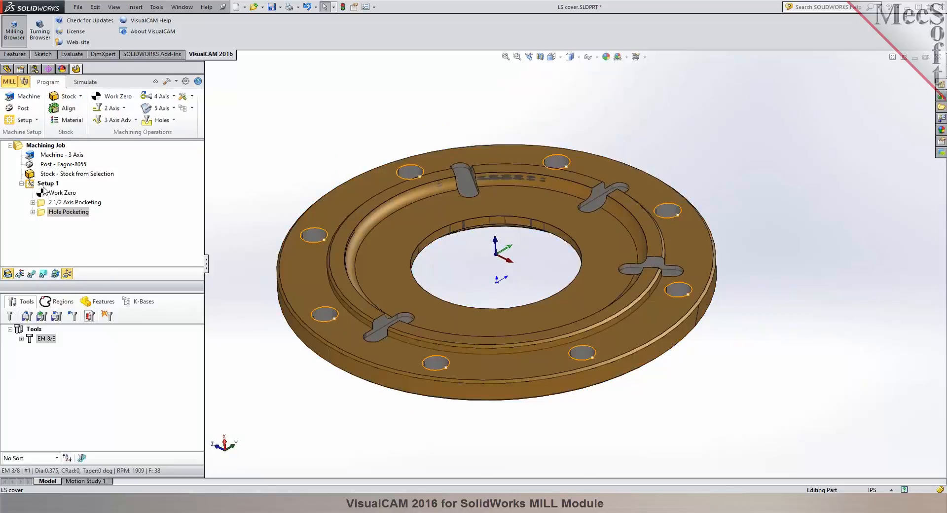
right_click(43, 188)
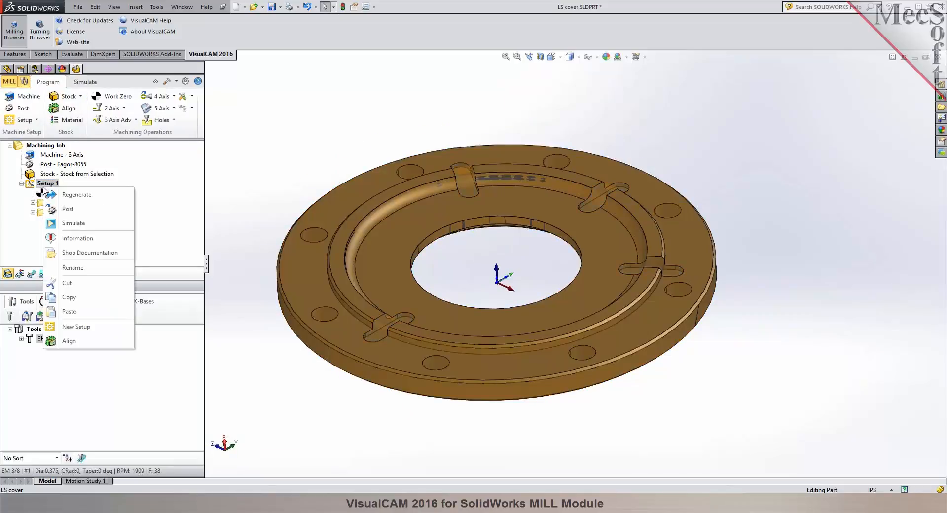
left_click(79, 238)
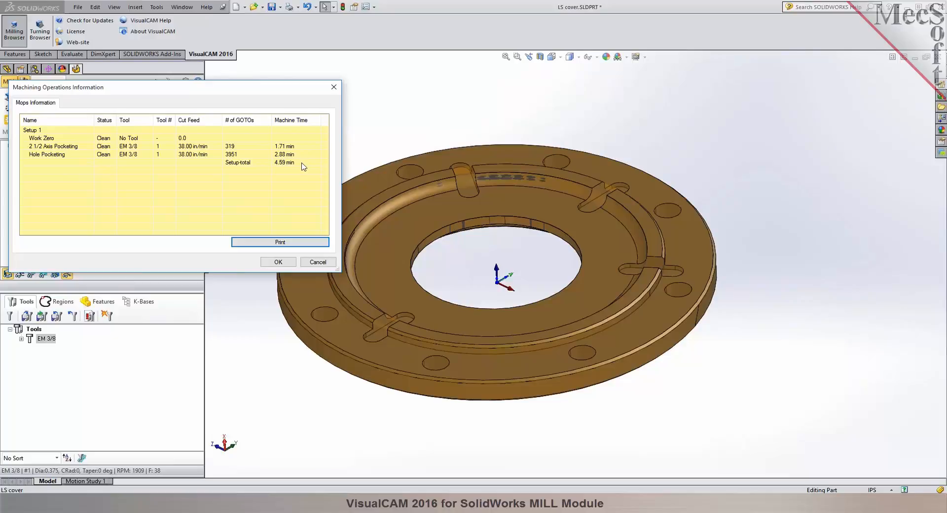
left_click(279, 262)
Post-process Setup 1 with the Fagor-8055 post to LS cover_Setup 1.nc and review the resulting G-code.
right_click(43, 188)
left_click(58, 205)
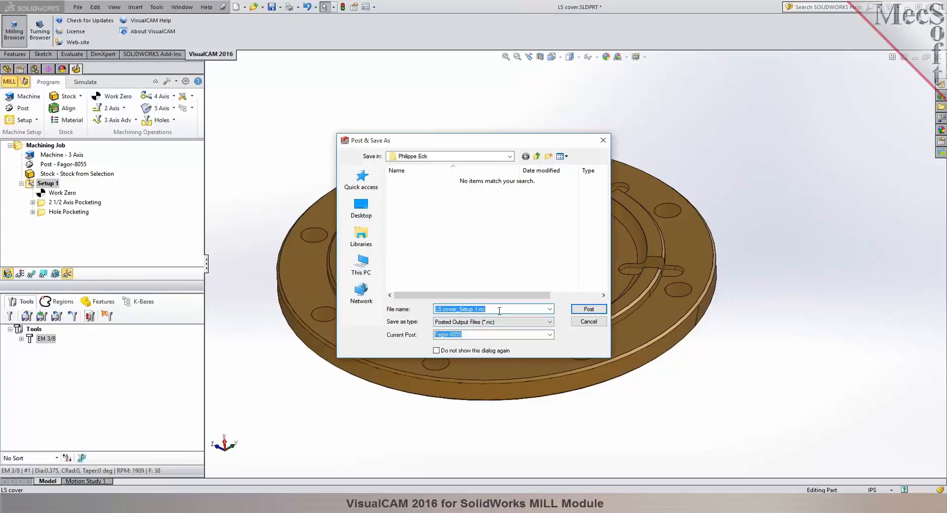
left_click(587, 311)
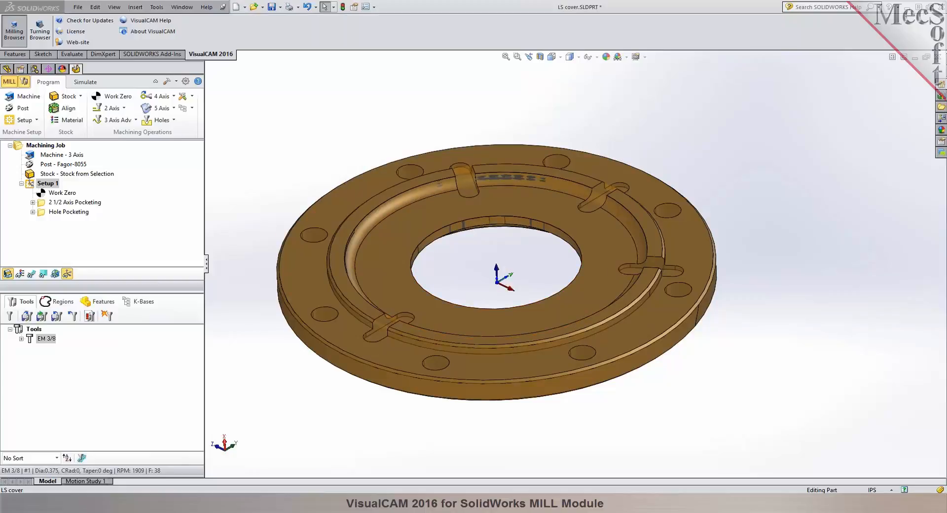
left_click_drag(637, 114, 434, 93)
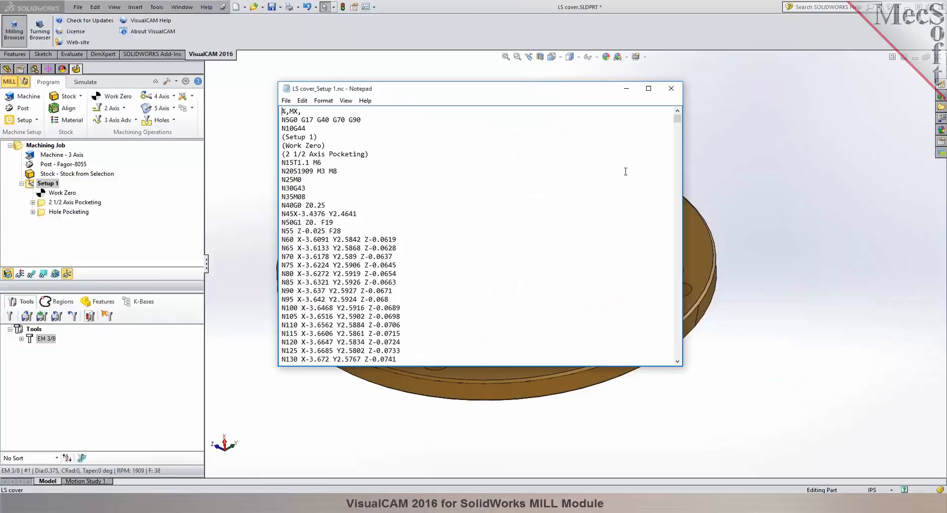
mouse_move(677, 118)
left_mouse_down()
mouse_move(680, 364)
mouse_move(678, 111)
left_mouse_up()
left_click(671, 88)
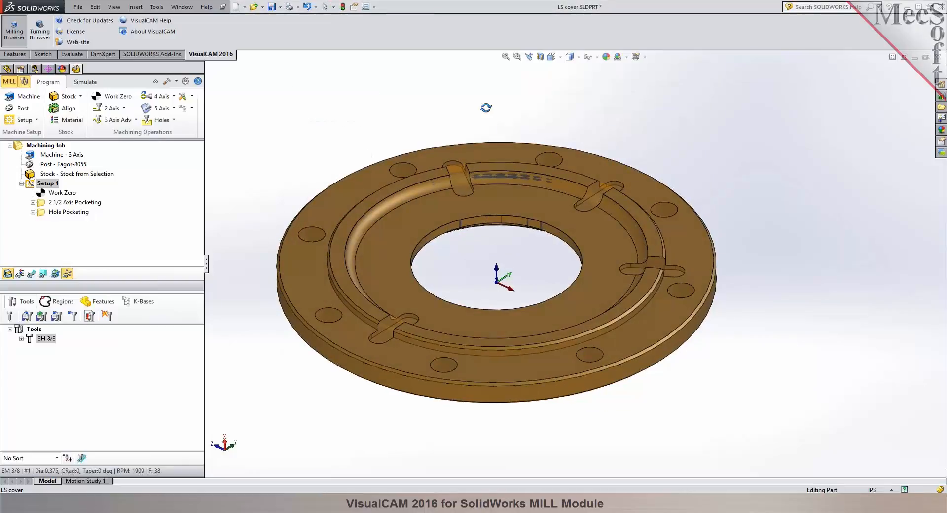
Save the LS cover part together with its machining job.
left_click(273, 9)
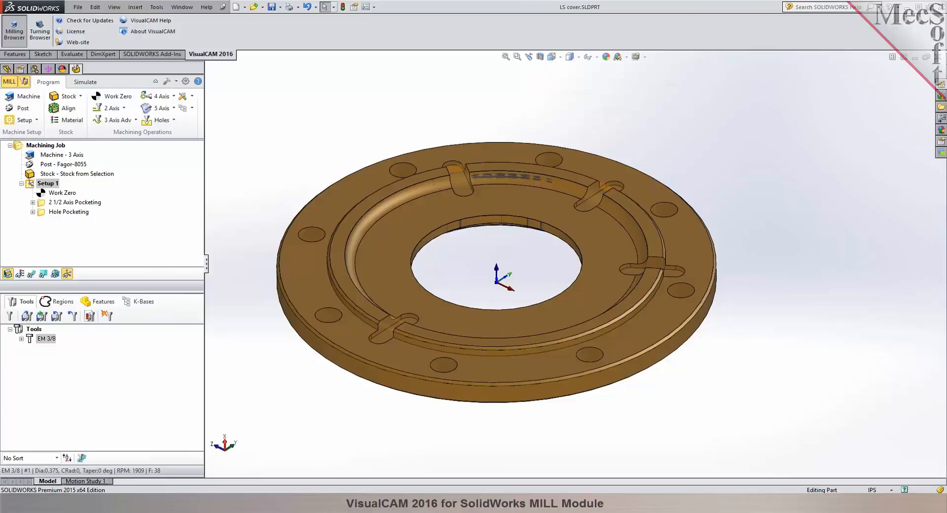
middle_click_drag(334, 142, 347, 165)
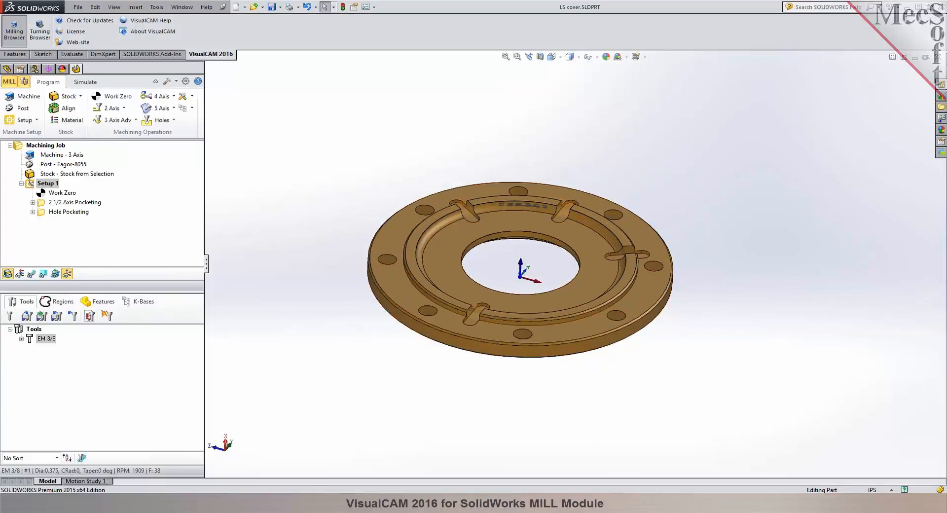
middle_click_drag(512, 264, 509, 258)
scroll(511, 259, "down", 1)
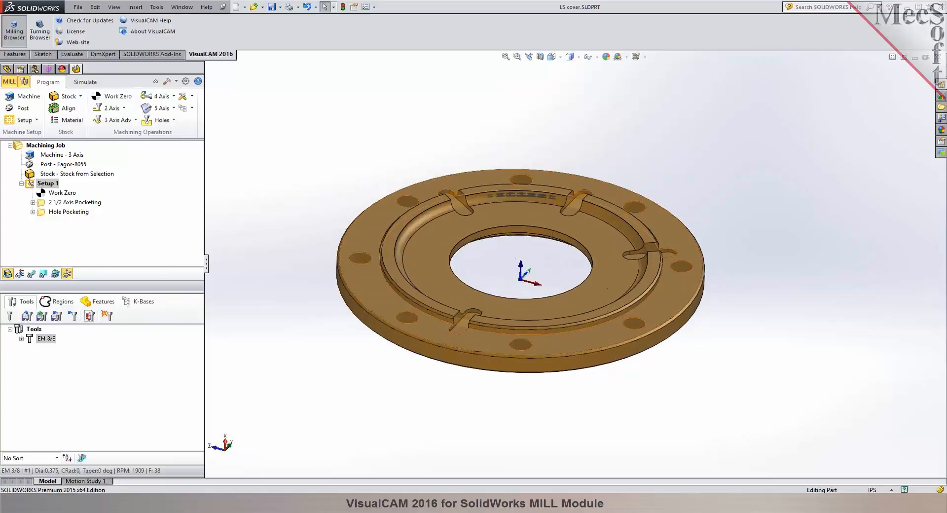
Show the simulated stock after Hole Pocketing with its toolpath displayed and examine the machined cover.
left_click(86, 82)
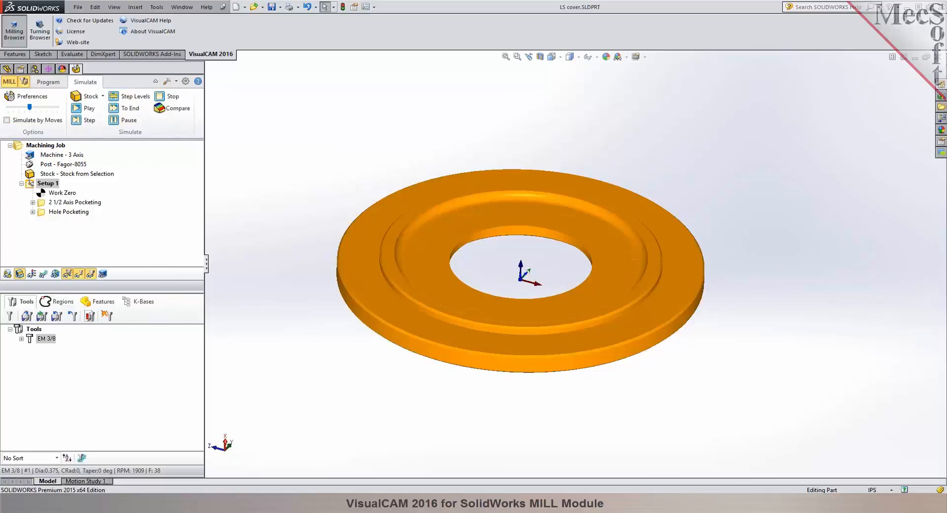
left_click(50, 212)
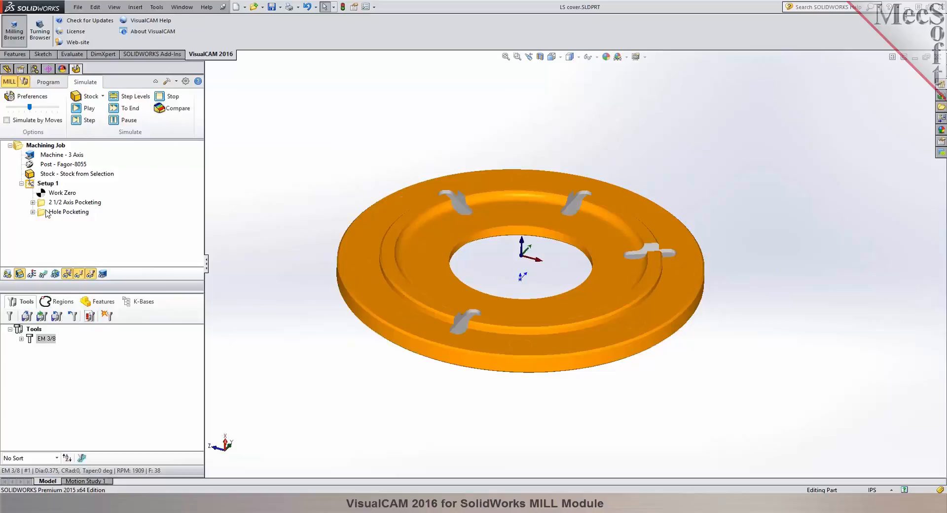
left_click(43, 274)
middle_click_drag(301, 186, 294, 203)
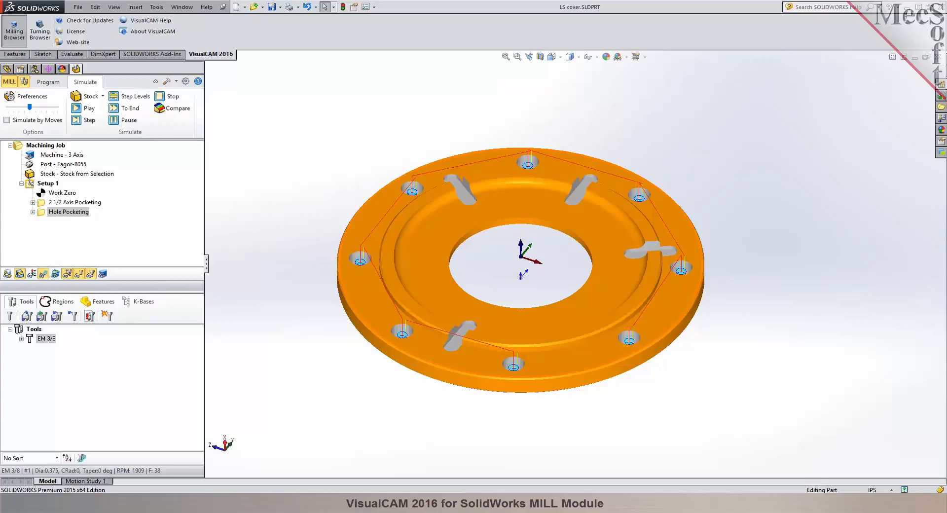
Raise the Hole Pocketing clearance plane's distance above the stock's maximum Z and regenerate the toolpath.
middle_click_drag(500, 266, 496, 235)
scroll(627, 267, "down", 2)
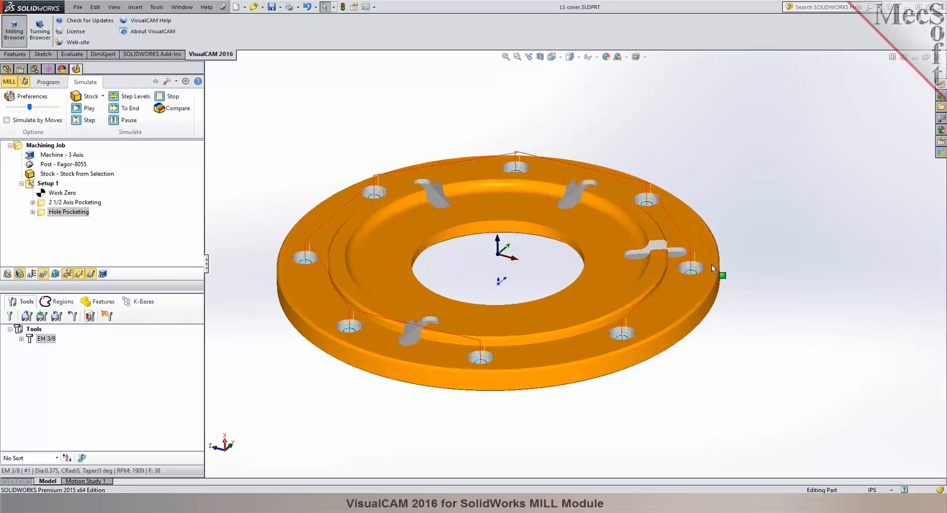
middle_click_drag(304, 254, 348, 335)
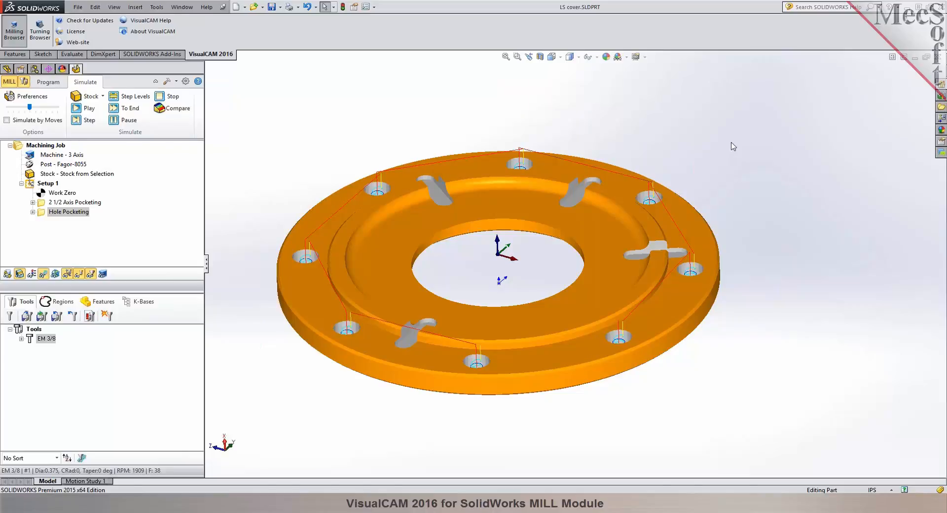
middle_click_drag(790, 275, 796, 277)
double_click(55, 213)
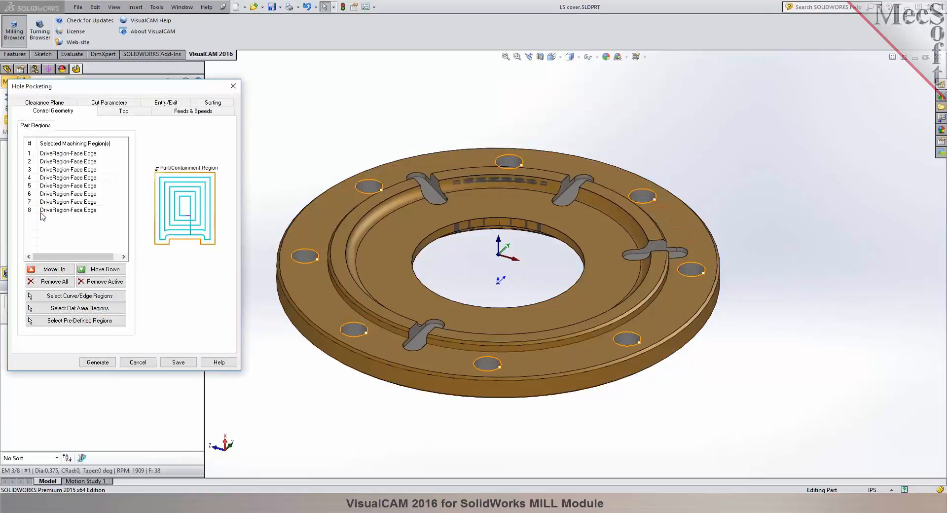
left_click(65, 104)
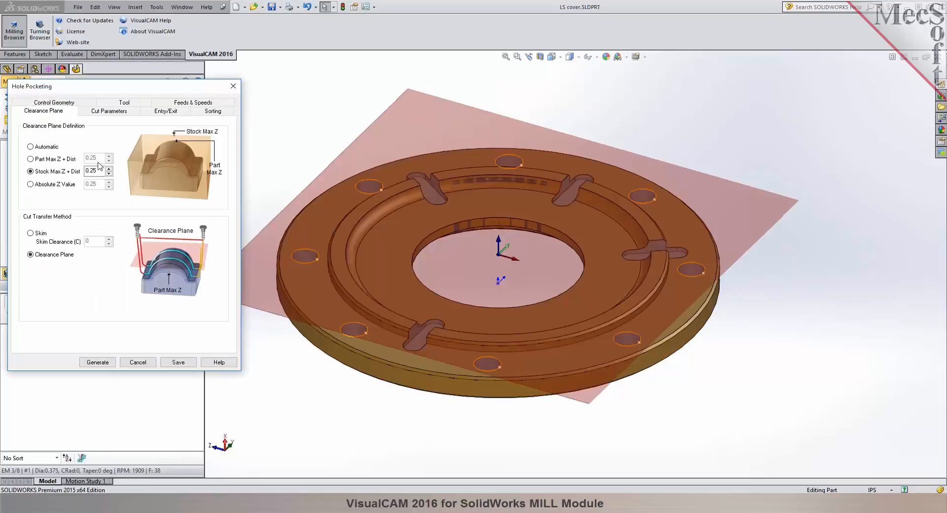
left_click(109, 169)
left_click(109, 169)
left_click(109, 169)
left_click(109, 169)
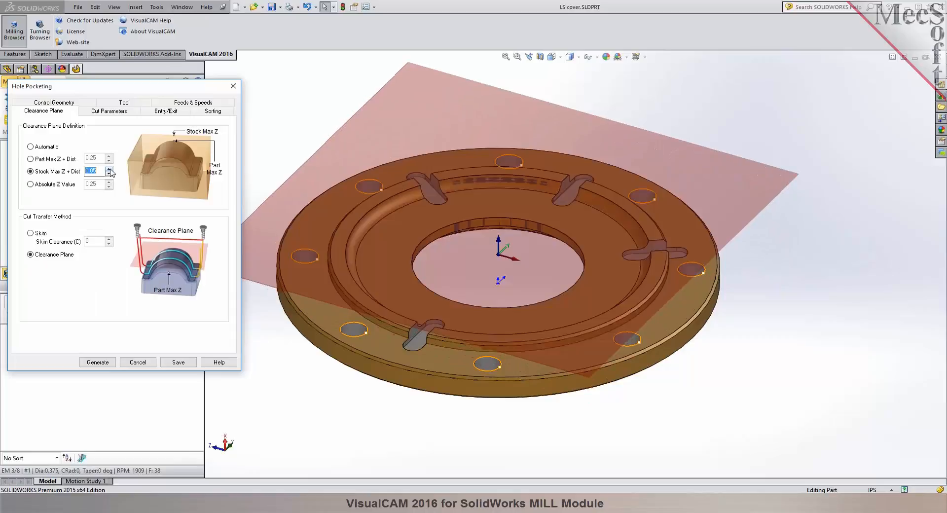
type("0")
middle_click_drag(451, 367, 379, 362)
left_click(97, 363)
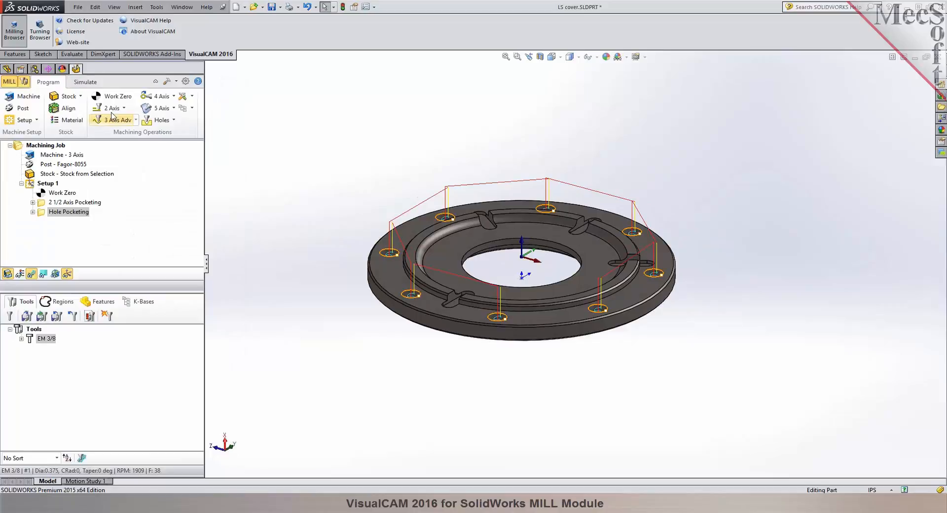
Simulate the regenerated Hole Pocketing operation and inspect its raised transfer moves over the eight holes.
left_click(85, 82)
left_click(85, 108)
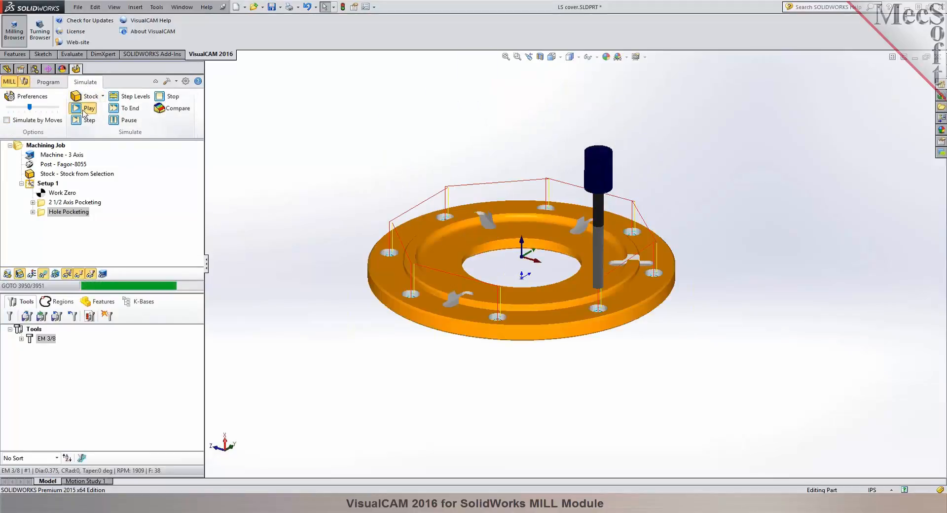
mouse_move(491, 134)
middle_mouse_down()
mouse_move(499, 148)
mouse_move(493, 138)
middle_mouse_up()
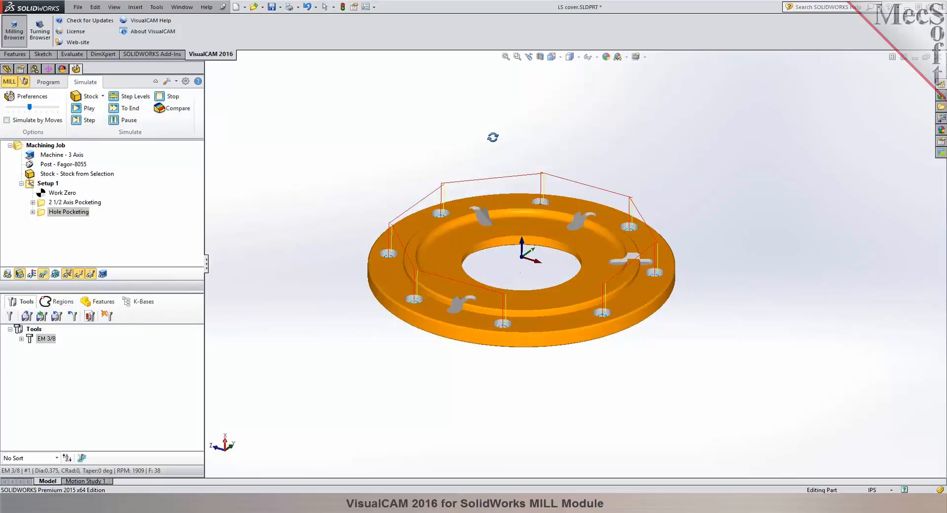
scroll(535, 198, "down", 1)
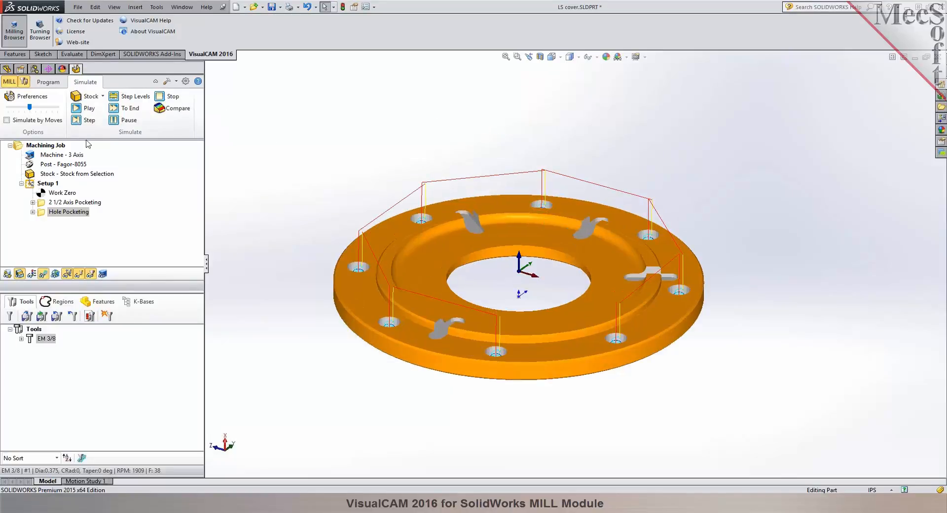
Save the LS cover part, then post-process Setup 1 with Fagor-8055, replacing the existing LS cover_Setup 1.nc.
left_click(60, 84)
left_click(272, 7)
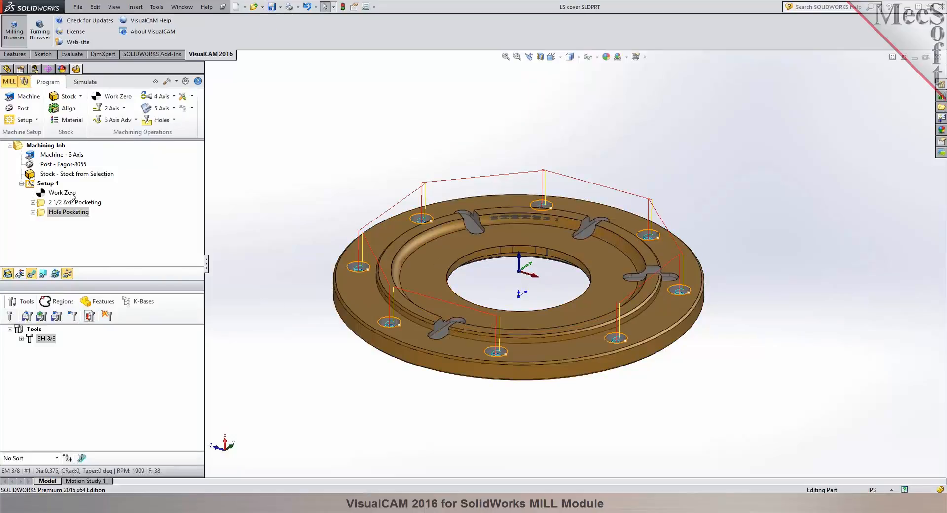
left_click(48, 184)
right_click(51, 185)
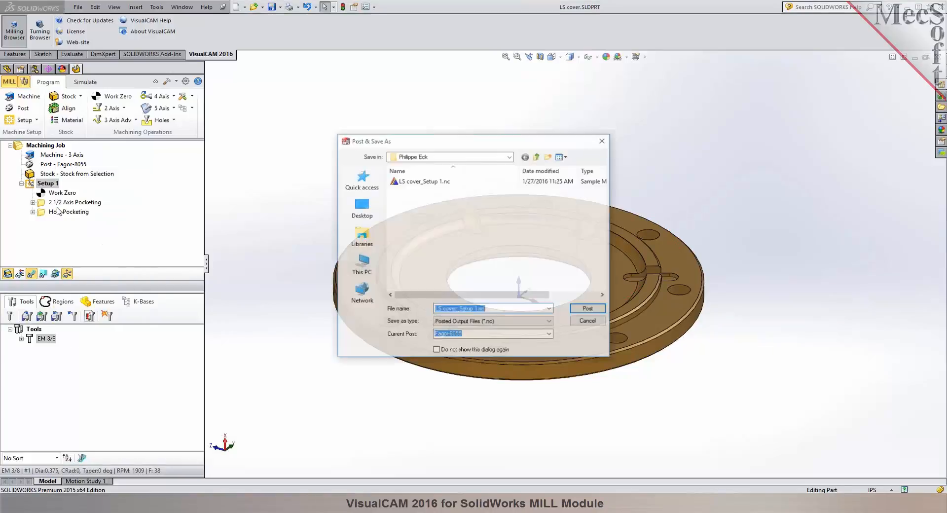
left_click(594, 309)
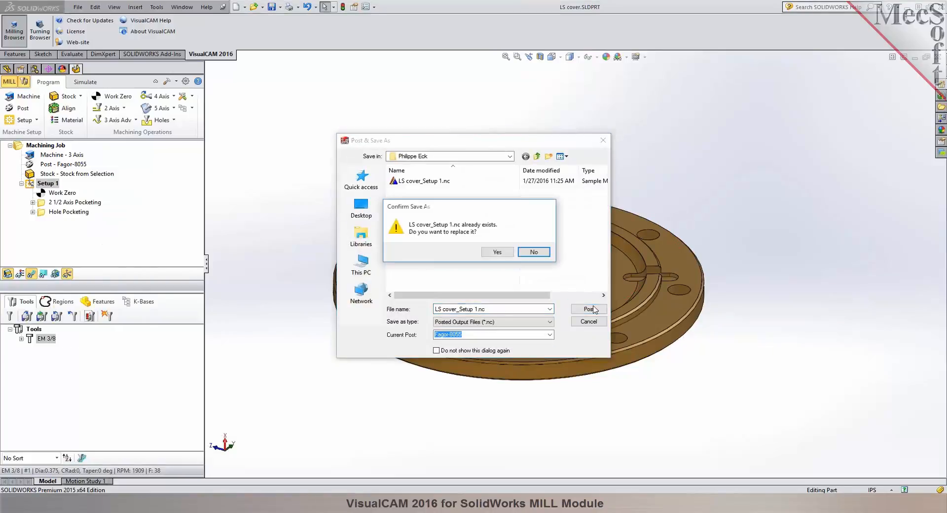
left_click(497, 252)
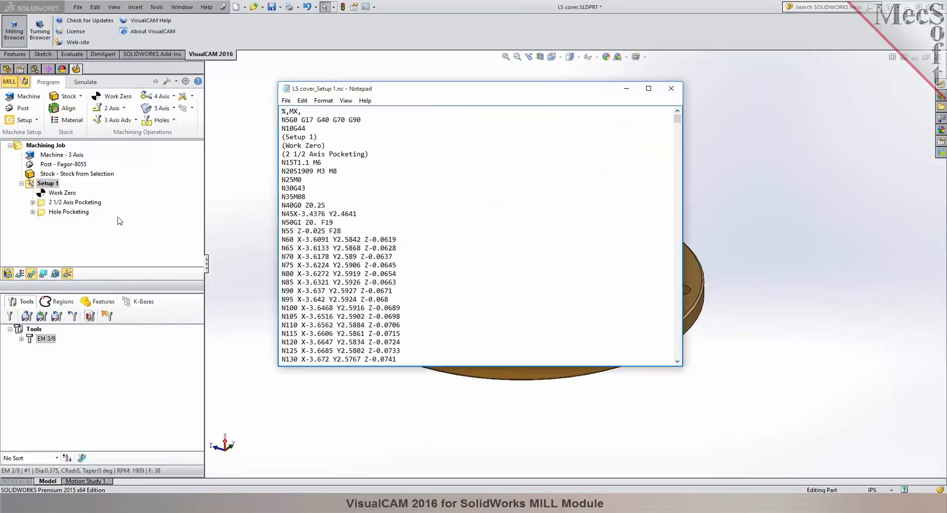
left_click(671, 88)
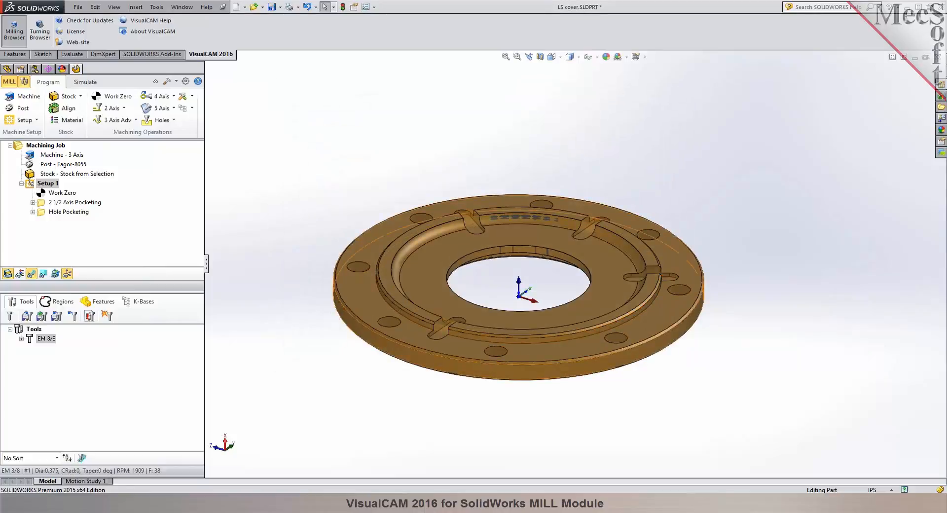
Save the machining operations to the knowledge base file LS cover.vkb in the VisualCAM Data folder.
left_click(193, 110)
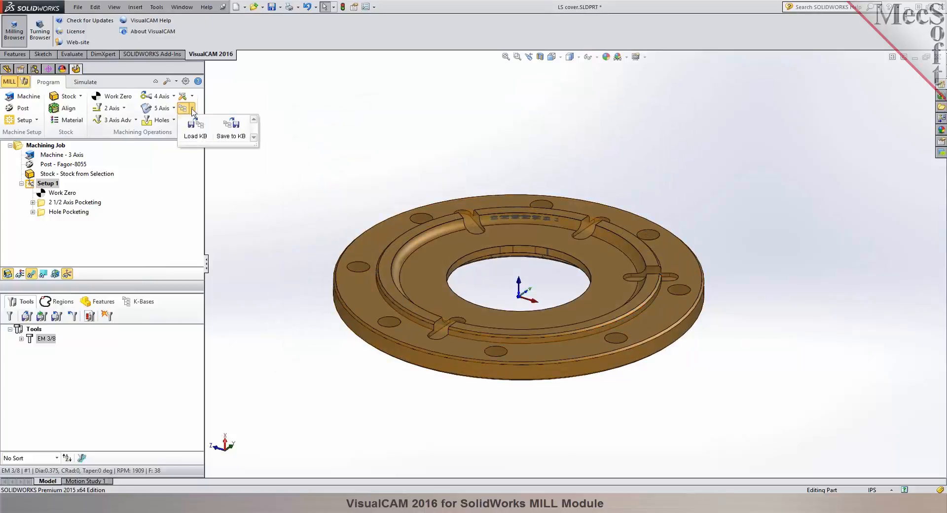
left_click(229, 132)
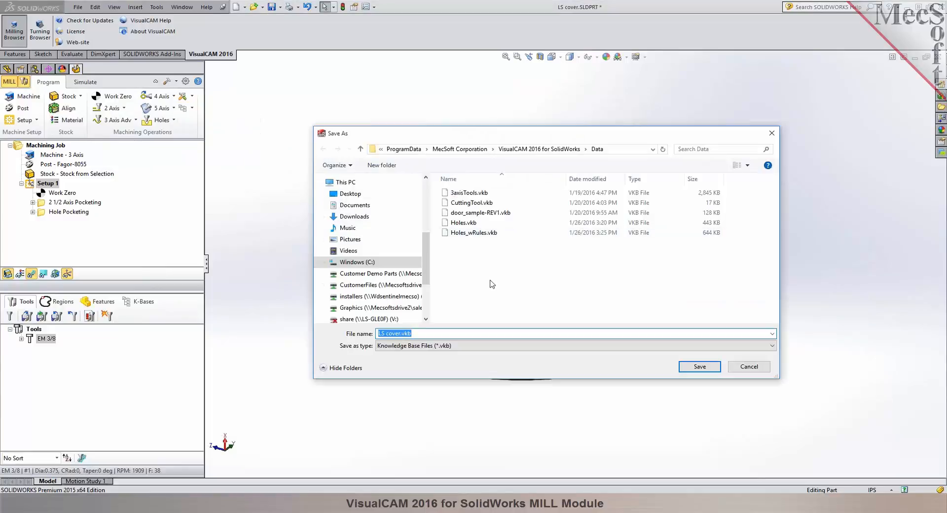
left_click(711, 367)
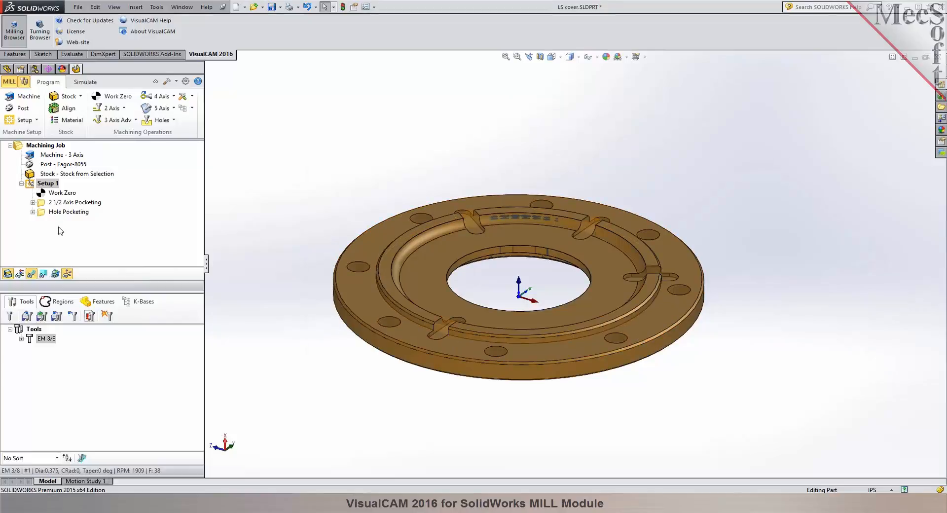
Bring up the knowledge base commands for loading saved machining operations.
left_click(192, 108)
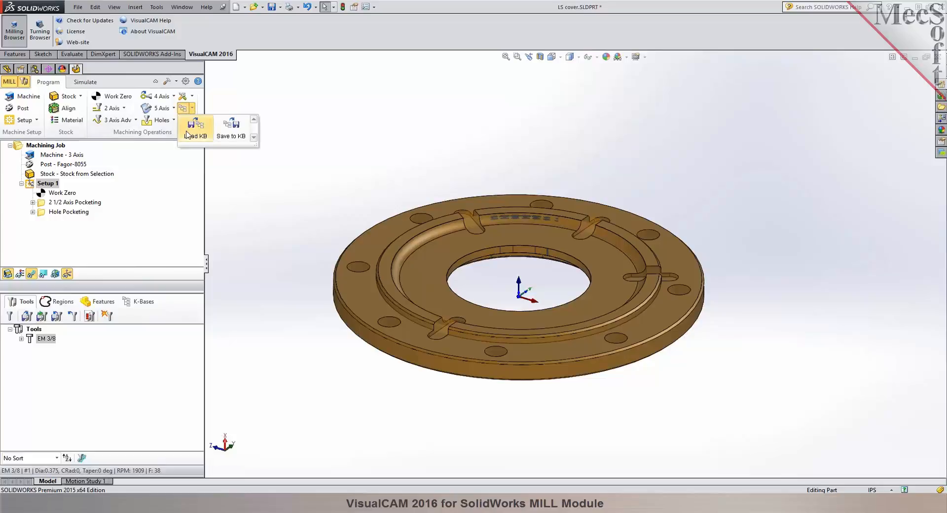